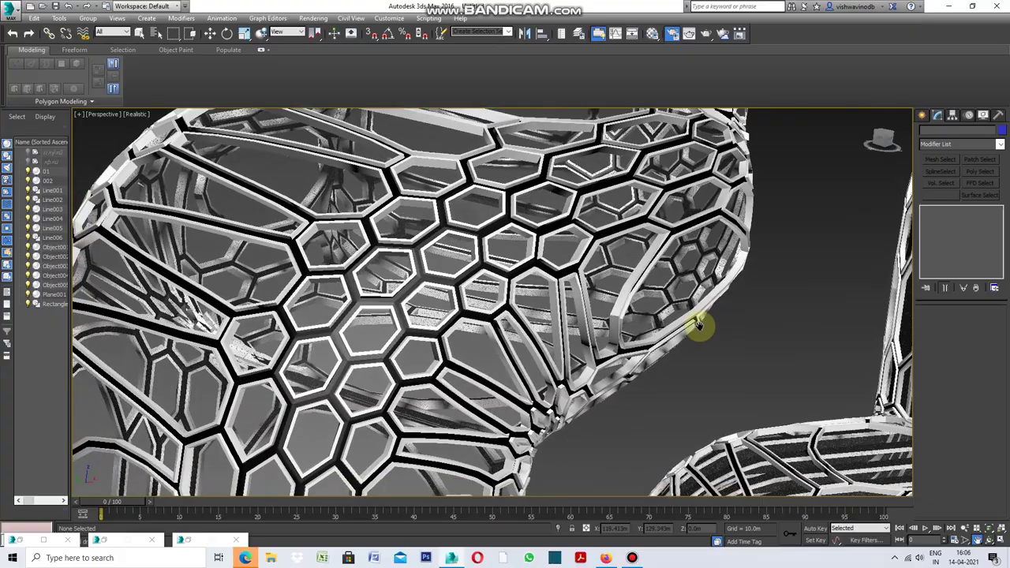
# - Zoom in and orbit around the lattice frame to inspect its tubes and junctions
pyautogui.scroll(3, 663, 394)
pyautogui.scroll(3, 687, 367)
pyautogui.keyDown('alt'); pyautogui.moveTo(688, 359); pyautogui.dragTo(676, 331, button='middle'); pyautogui.keyUp('alt')
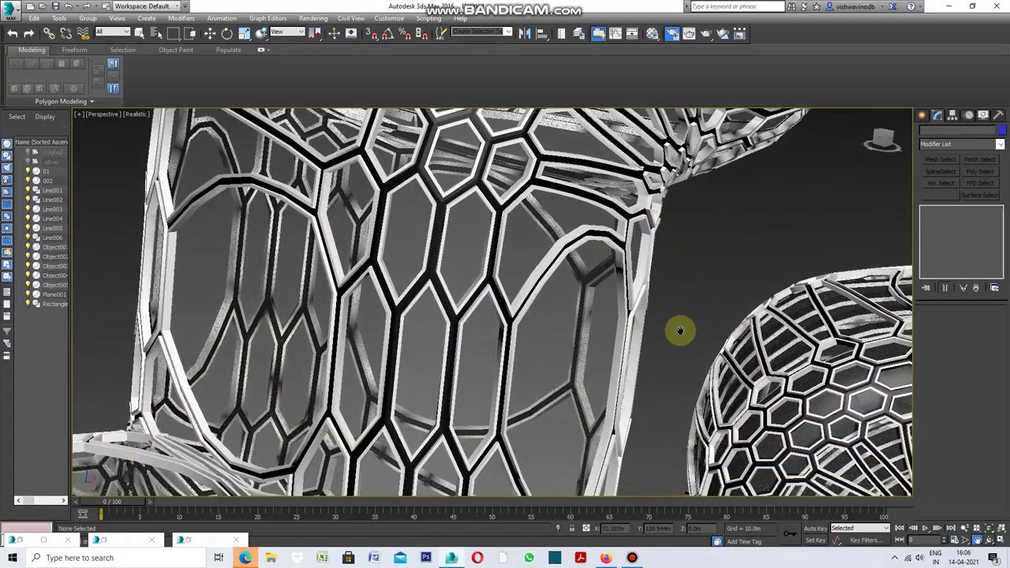
pyautogui.moveTo(671, 417)
pyautogui.keyDown('alt'); pyautogui.mouseDown(button='middle')
pyautogui.moveTo(686, 407)
pyautogui.moveTo(703, 354)
pyautogui.mouseUp(button='middle'); pyautogui.keyUp('alt')
pyautogui.keyDown('alt'); pyautogui.moveTo(654, 424); pyautogui.dragTo(703, 378, button='middle'); pyautogui.keyUp('alt')
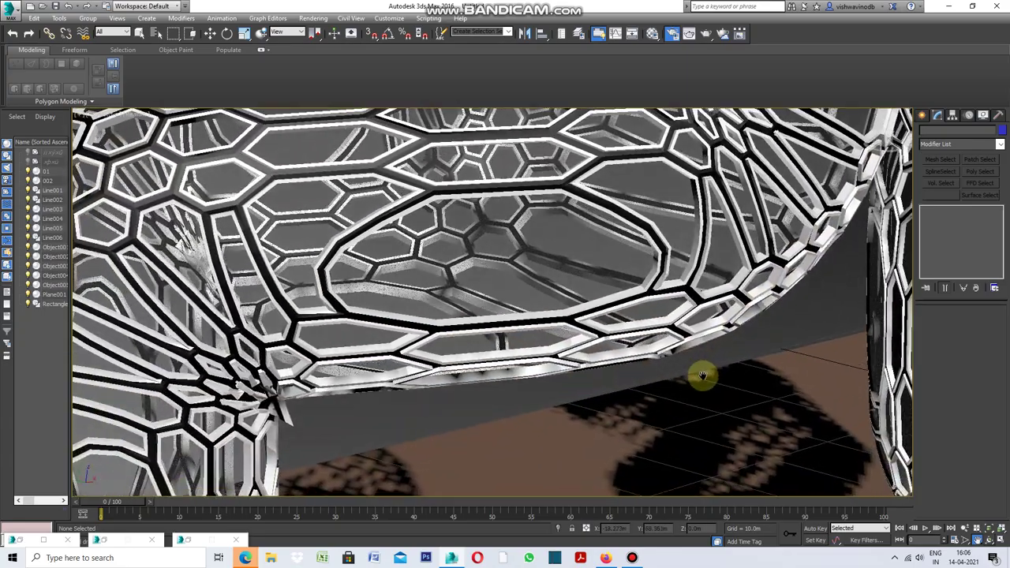
pyautogui.moveTo(552, 428)
pyautogui.keyDown('alt'); pyautogui.mouseDown(button='middle')
pyautogui.moveTo(627, 387)
pyautogui.moveTo(633, 465)
pyautogui.moveTo(601, 384)
pyautogui.moveTo(623, 417)
pyautogui.moveTo(573, 377)
pyautogui.moveTo(625, 442)
pyautogui.moveTo(584, 357)
pyautogui.mouseUp(button='middle'); pyautogui.keyUp('alt')
# - Zoom out and orbit to see the chair models from lower down
pyautogui.scroll(-3, 576, 371)
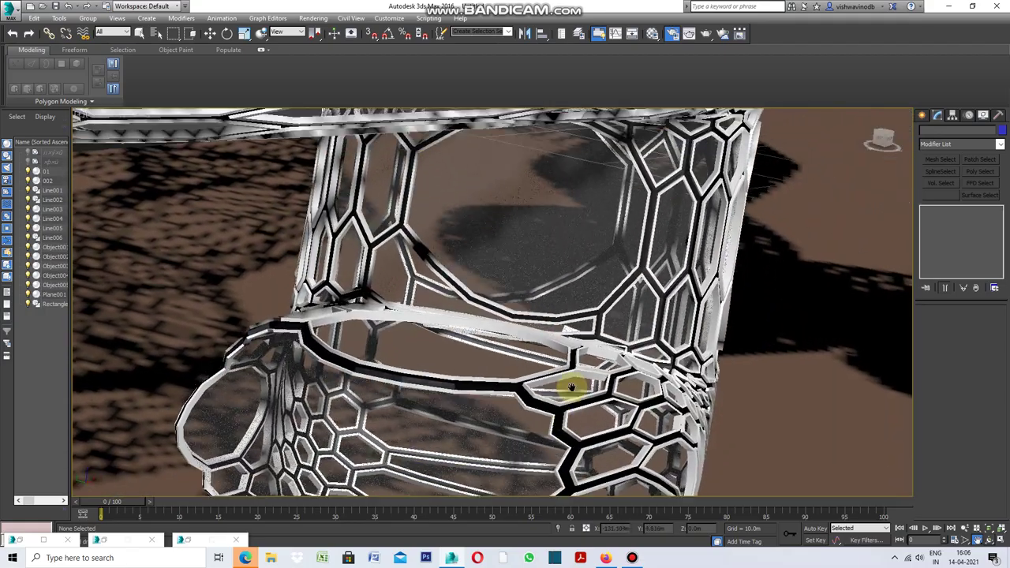
pyautogui.scroll(-2, 575, 383)
pyautogui.scroll(-3, 571, 386)
pyautogui.moveTo(593, 379)
pyautogui.keyDown('alt'); pyautogui.mouseDown(button='middle')
pyautogui.moveTo(552, 413)
pyautogui.moveTo(592, 413)
pyautogui.moveTo(518, 456)
pyautogui.moveTo(544, 480)
pyautogui.moveTo(532, 491)
pyautogui.mouseUp(button='middle'); pyautogui.keyUp('alt')
pyautogui.moveTo(573, 345)
pyautogui.keyDown('alt'); pyautogui.mouseDown(button='middle')
pyautogui.moveTo(532, 397)
pyautogui.moveTo(545, 346)
pyautogui.moveTo(544, 367)
pyautogui.mouseUp(button='middle'); pyautogui.keyUp('alt')
pyautogui.scroll(3, 518, 236)
pyautogui.scroll(3, 517, 234)
# - Shift and orbit the view around the skin-coloured chair's seat, backrest and legs
pyautogui.moveTo(553, 285)
pyautogui.mouseDown(button='middle')
pyautogui.moveTo(547, 317)
pyautogui.moveTo(499, 305)
pyautogui.mouseUp(button='middle')
pyautogui.moveTo(485, 264)
pyautogui.mouseDown(button='middle')
pyautogui.moveTo(428, 292)
pyautogui.moveTo(432, 302)
pyautogui.moveTo(427, 282)
pyautogui.mouseUp(button='middle')
pyautogui.moveTo(400, 319); pyautogui.dragTo(402, 287, button='middle')
pyautogui.moveTo(404, 330)
pyautogui.keyDown('alt'); pyautogui.mouseDown(button='middle')
pyautogui.moveTo(428, 333)
pyautogui.moveTo(461, 304)
pyautogui.mouseUp(button='middle'); pyautogui.keyUp('alt')
pyautogui.keyDown('alt'); pyautogui.moveTo(463, 375); pyautogui.dragTo(483, 310, button='middle'); pyautogui.keyUp('alt')
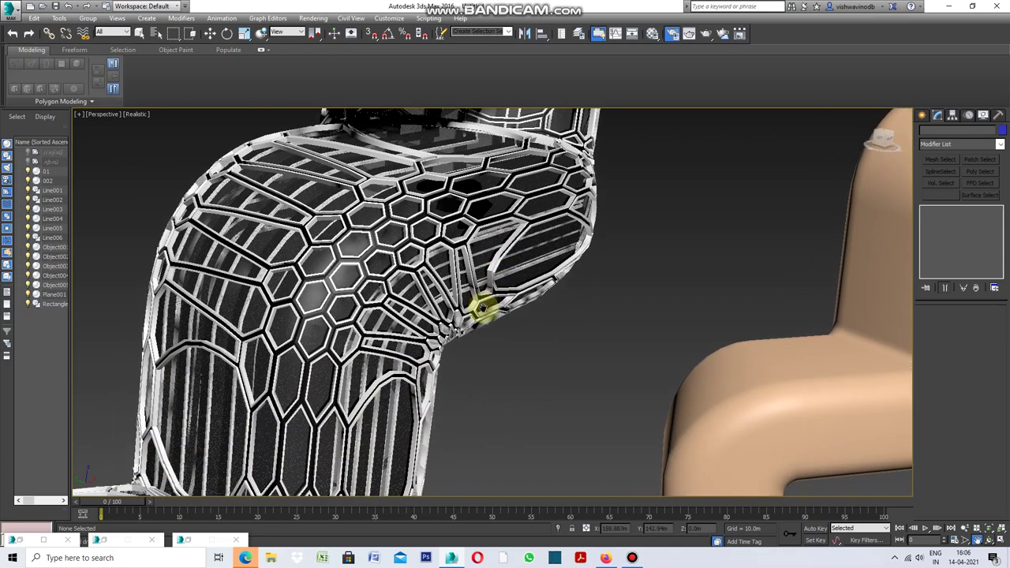
pyautogui.keyDown('alt'); pyautogui.moveTo(466, 380); pyautogui.dragTo(494, 299, button='middle'); pyautogui.keyUp('alt')
pyautogui.moveTo(463, 403)
pyautogui.keyDown('alt'); pyautogui.mouseDown(button='middle')
pyautogui.moveTo(560, 354)
pyautogui.moveTo(496, 403)
pyautogui.moveTo(512, 338)
pyautogui.moveTo(512, 417)
pyautogui.moveTo(501, 349)
pyautogui.mouseUp(button='middle'); pyautogui.keyUp('alt')
pyautogui.keyDown('alt'); pyautogui.moveTo(537, 412); pyautogui.dragTo(480, 339, button='middle'); pyautogui.keyUp('alt')
pyautogui.moveTo(507, 419)
pyautogui.keyDown('alt'); pyautogui.mouseDown(button='middle')
pyautogui.moveTo(440, 424)
pyautogui.moveTo(465, 386)
pyautogui.moveTo(444, 424)
pyautogui.moveTo(456, 409)
pyautogui.mouseUp(button='middle'); pyautogui.keyUp('alt')
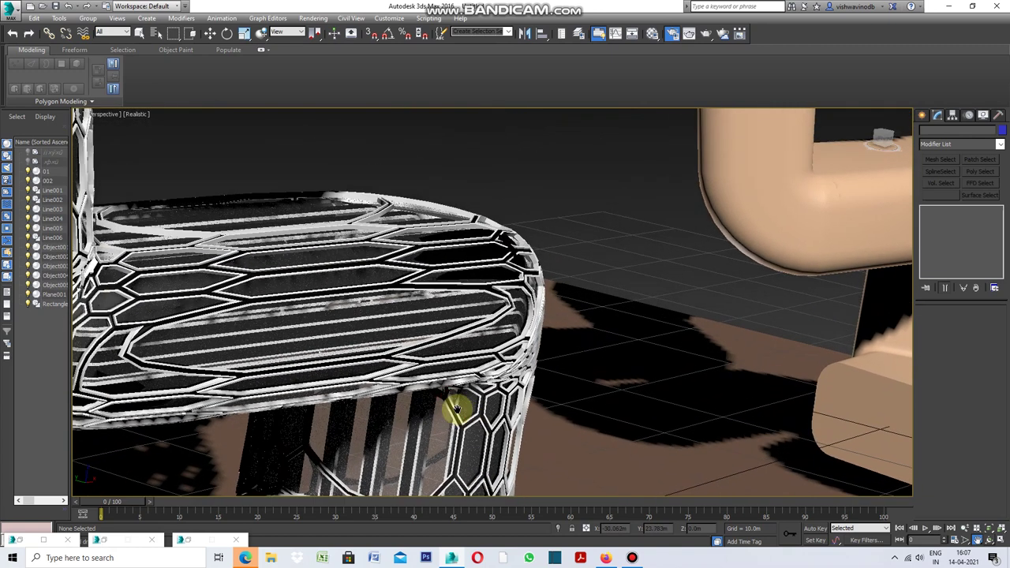
# - Zoom out and rotate the Perspective view to see all four chairs side-on
pyautogui.scroll(-5, 456, 409)
pyautogui.scroll(-3, 455, 382)
pyautogui.keyDown('alt'); pyautogui.moveTo(451, 371); pyautogui.dragTo(472, 371, button='middle'); pyautogui.keyUp('alt')
pyautogui.click(989, 540)
pyautogui.moveTo(373, 302)
pyautogui.mouseDown()
pyautogui.moveTo(521, 300)
pyautogui.moveTo(367, 301)
pyautogui.mouseUp()
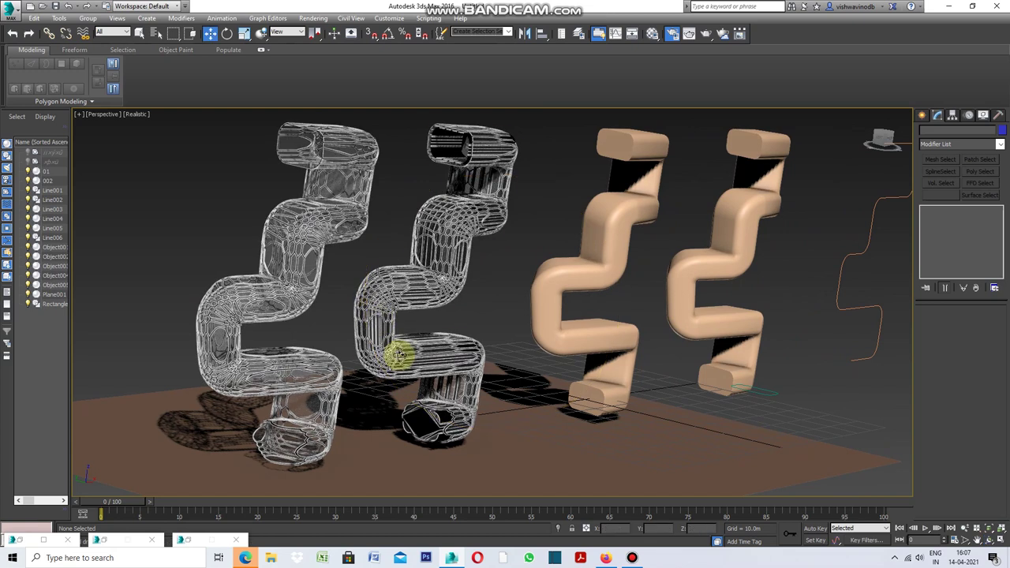
# - Pan and zoom the view to reframe the chairs
pyautogui.press('w')
pyautogui.click(392, 385)
pyautogui.click(964, 539)
pyautogui.moveTo(514, 395); pyautogui.dragTo(541, 334)
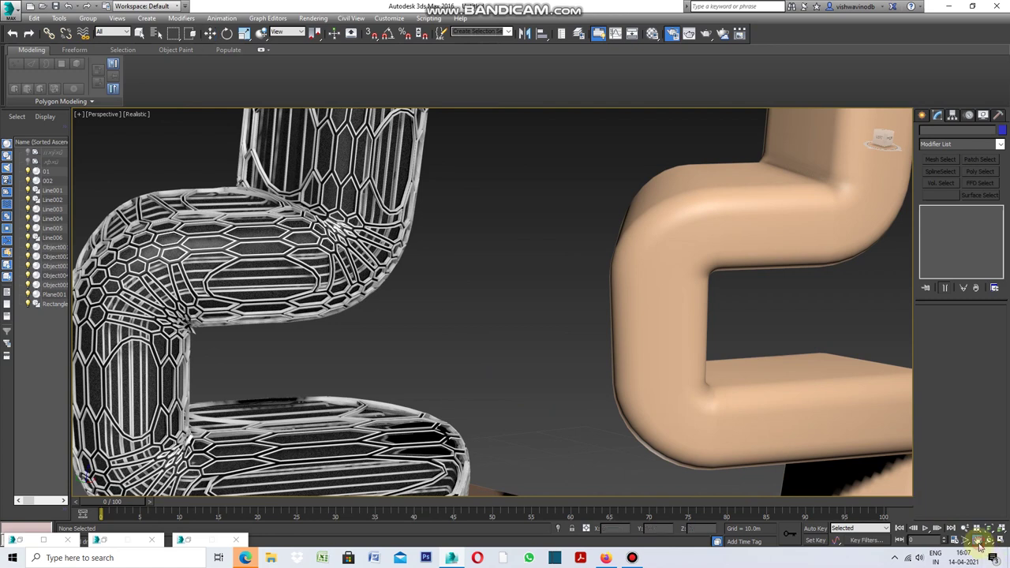
pyautogui.moveTo(637, 322)
pyautogui.mouseDown()
pyautogui.moveTo(579, 358)
pyautogui.moveTo(530, 322)
pyautogui.moveTo(546, 316)
pyautogui.moveTo(581, 350)
pyautogui.moveTo(642, 313)
pyautogui.moveTo(613, 400)
pyautogui.moveTo(604, 332)
pyautogui.moveTo(654, 390)
pyautogui.moveTo(543, 305)
pyautogui.moveTo(494, 303)
pyautogui.mouseUp()
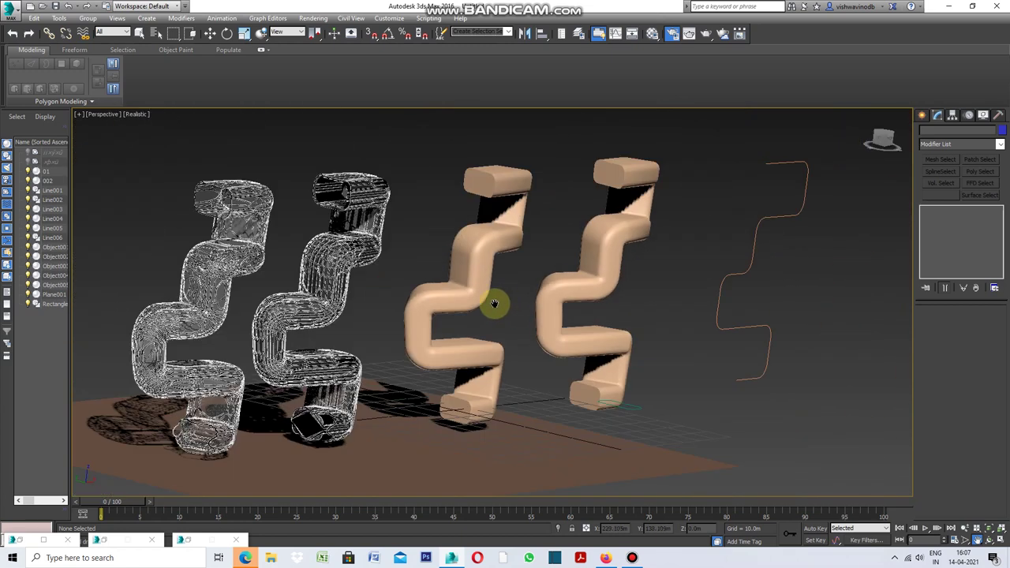
pyautogui.moveTo(563, 295); pyautogui.dragTo(555, 313)
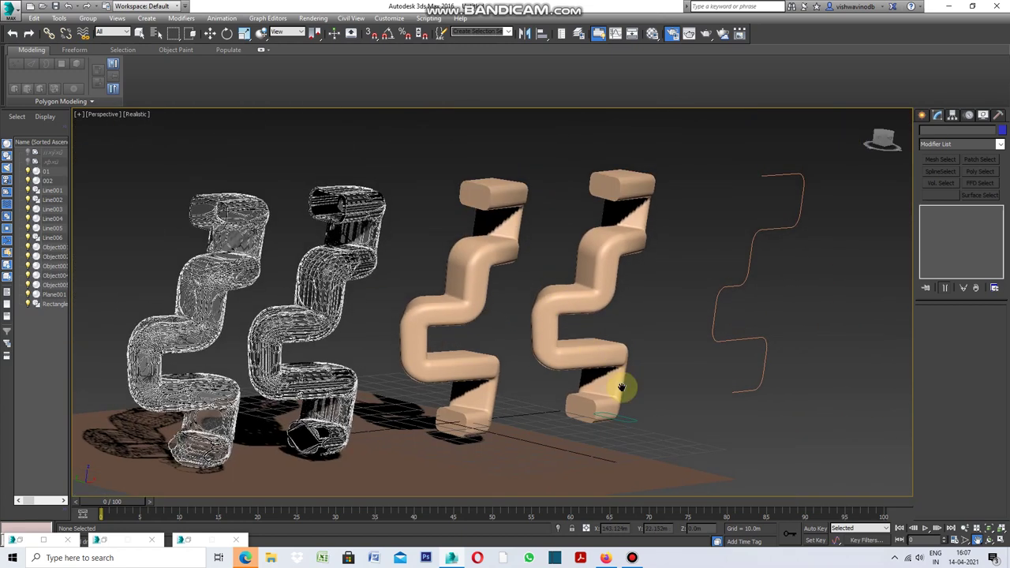
# - Select the zigzag profile spline Line002
pyautogui.click(141, 33)
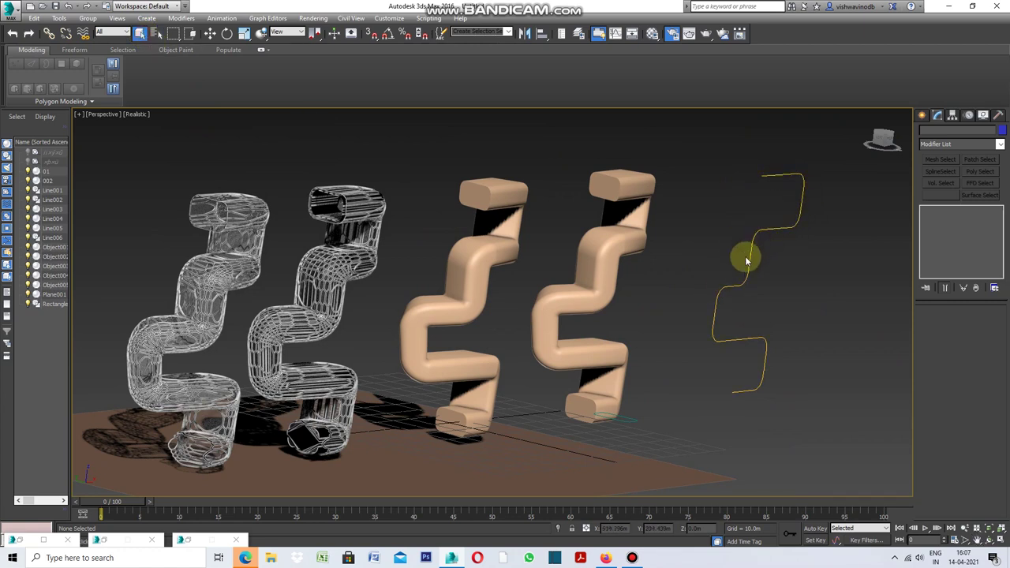
pyautogui.click(764, 371)
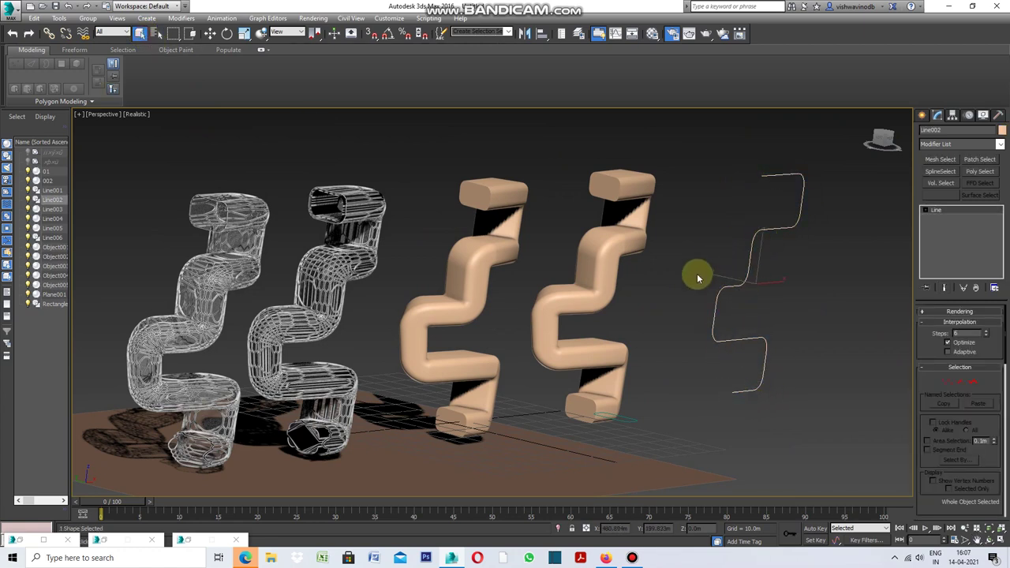
pyautogui.click(80, 115)
# - Restore the four-view layout, maximize the Front viewport and show the Create panel
pyautogui.click(103, 126)
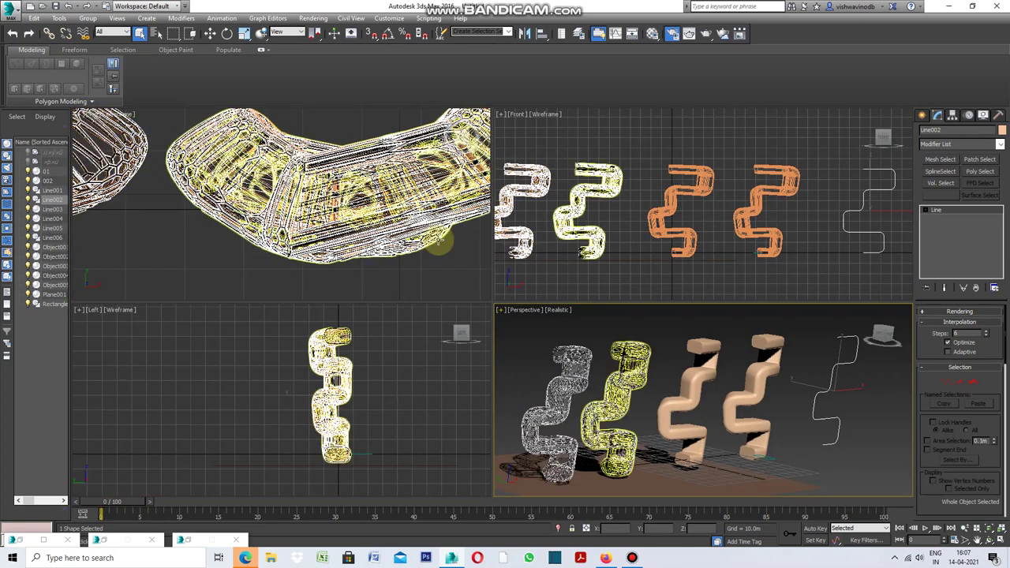
pyautogui.scroll(-5, 671, 225)
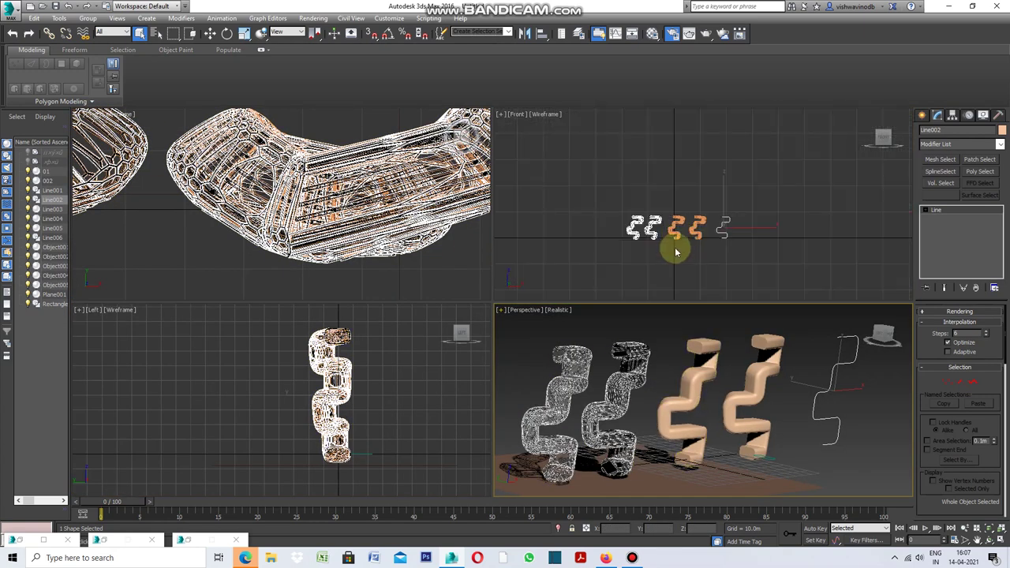
pyautogui.rightClick(503, 120)
pyautogui.click(502, 116)
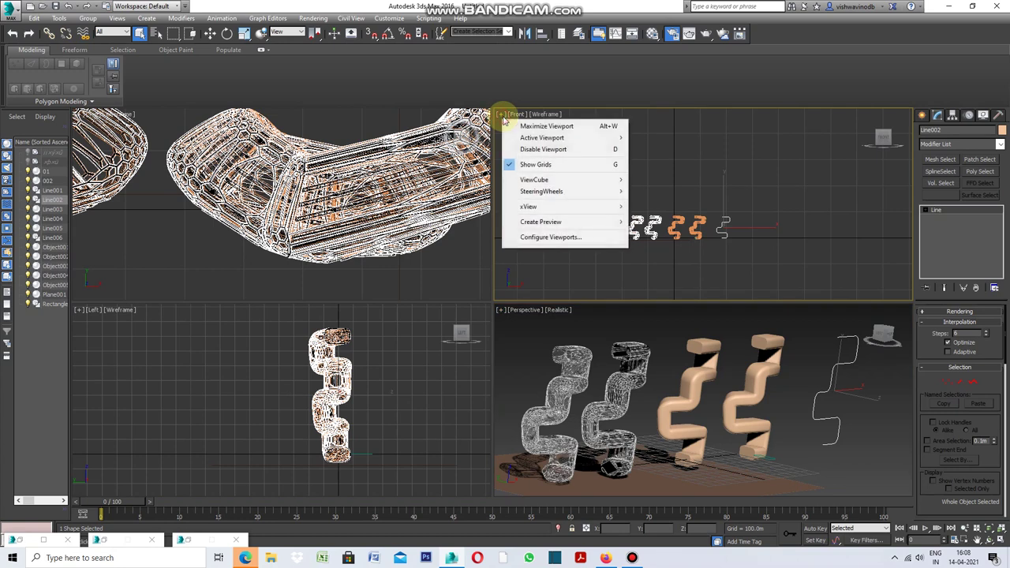
pyautogui.click(528, 127)
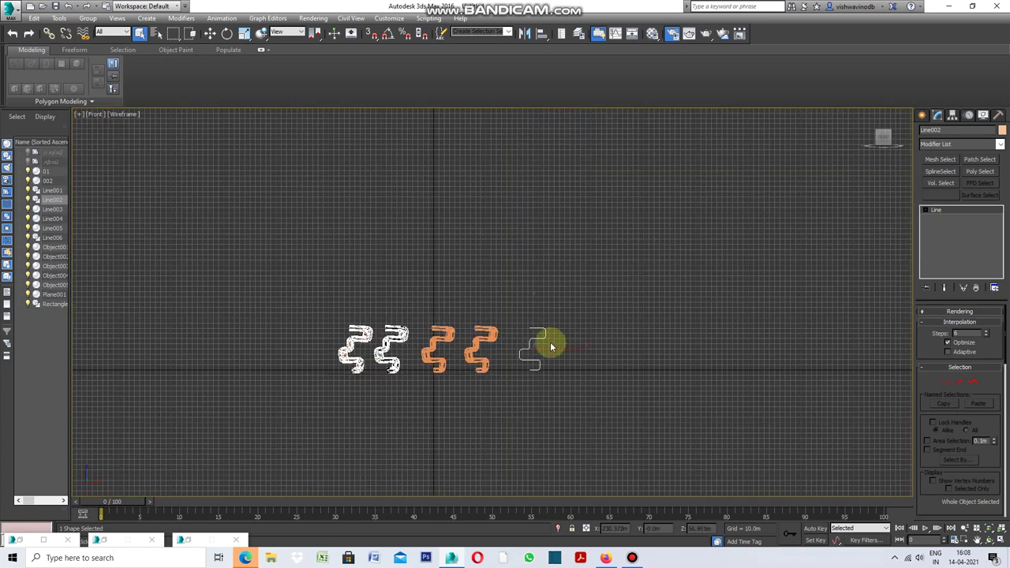
pyautogui.scroll(1, 565, 379)
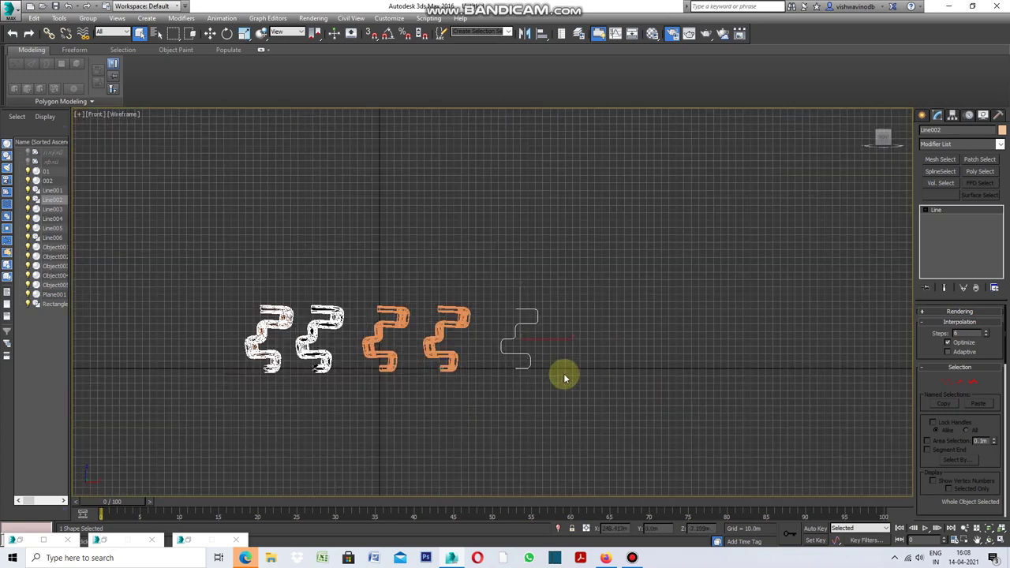
pyautogui.scroll(1, 566, 372)
pyautogui.scroll(-2, 597, 349)
pyautogui.scroll(1, 535, 373)
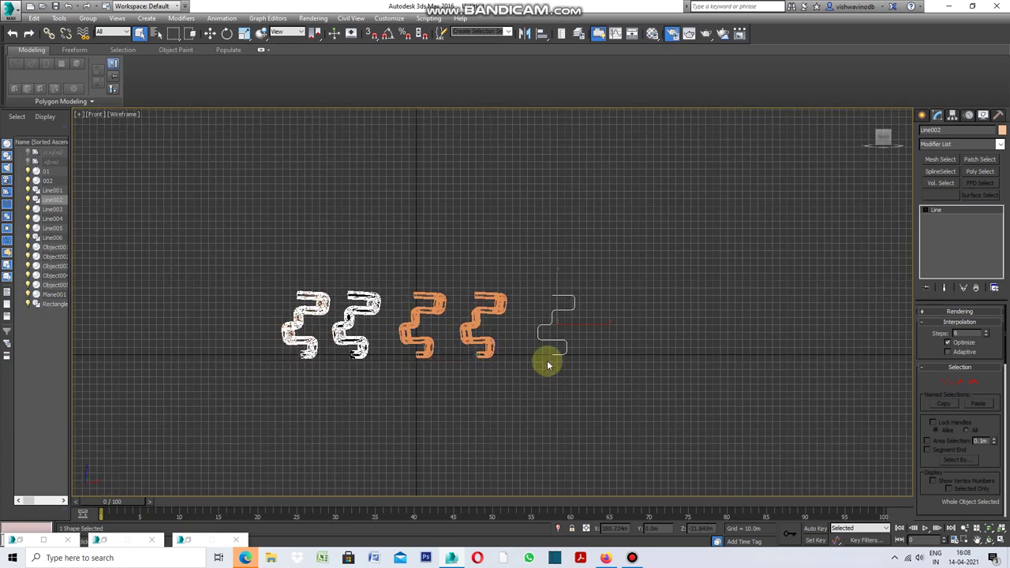
pyautogui.click(921, 115)
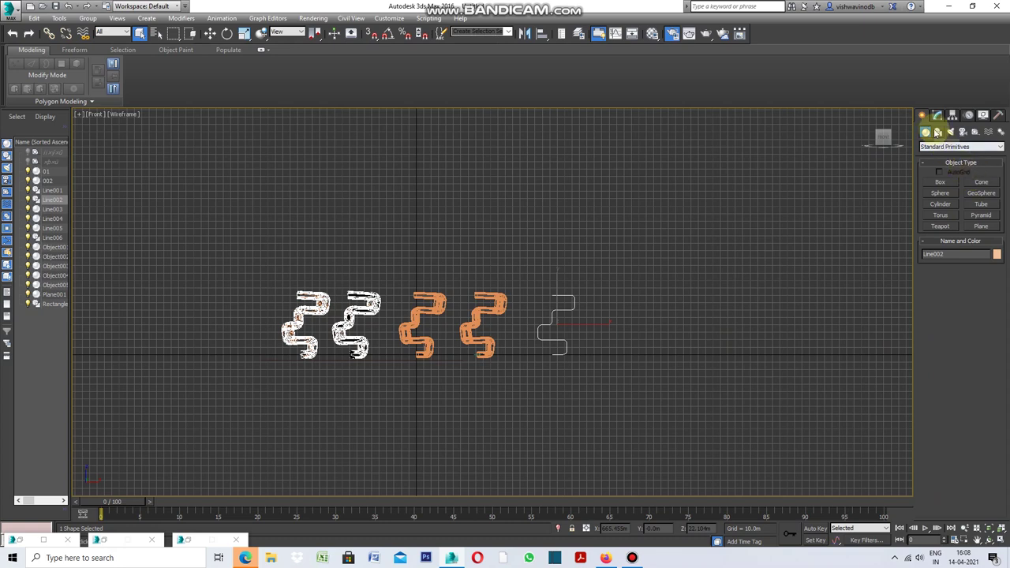
# - Choose the Line spline tool and zoom the Front view in
pyautogui.click(936, 132)
pyautogui.click(940, 190)
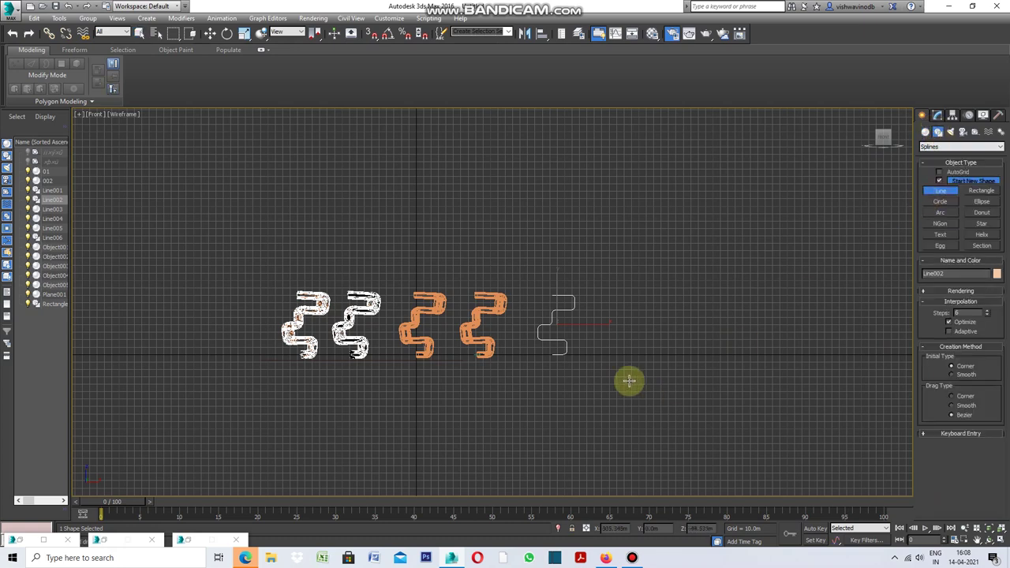
pyautogui.scroll(2, 565, 330)
pyautogui.scroll(-3, 473, 273)
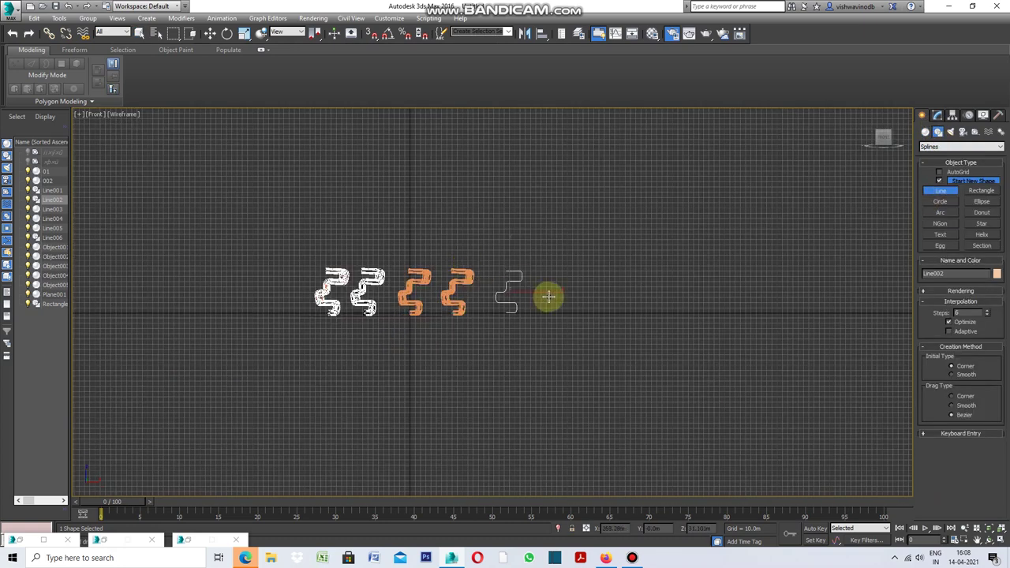
pyautogui.scroll(1, 548, 296)
pyautogui.scroll(1, 577, 289)
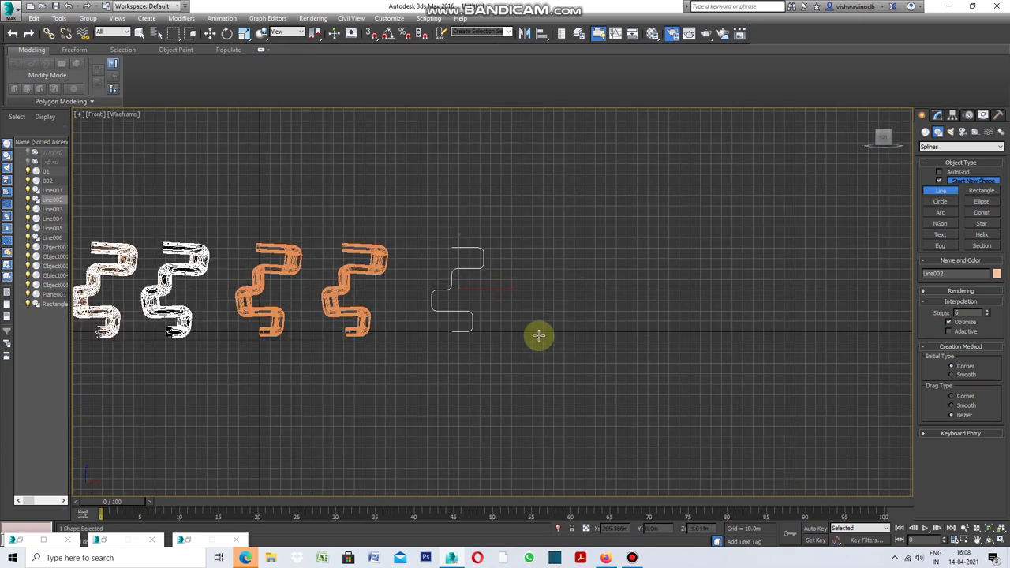
pyautogui.scroll(1, 541, 334)
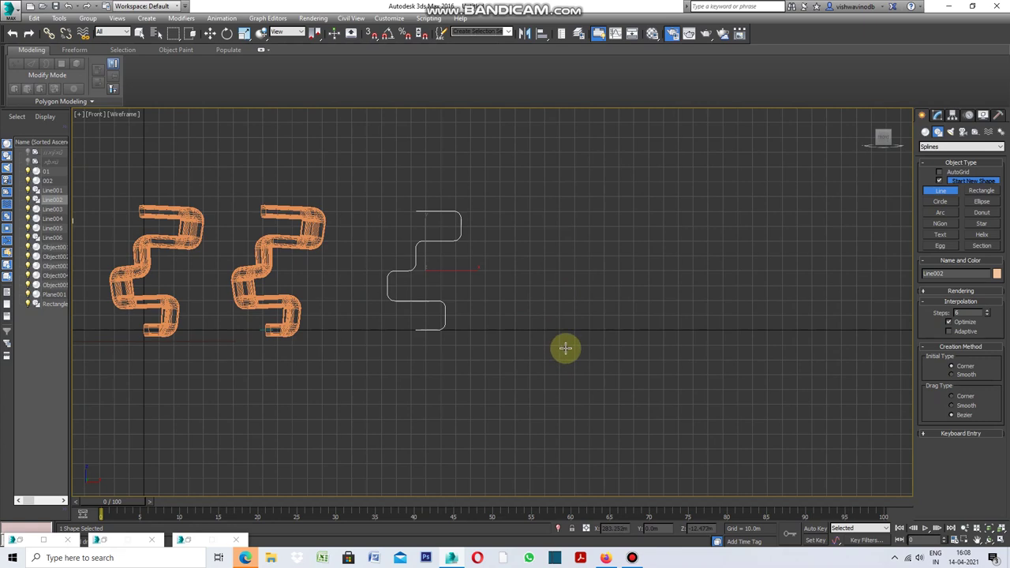
# - Draw a nine-point right-angled stepped line up the chair profile
pyautogui.click(529, 330)
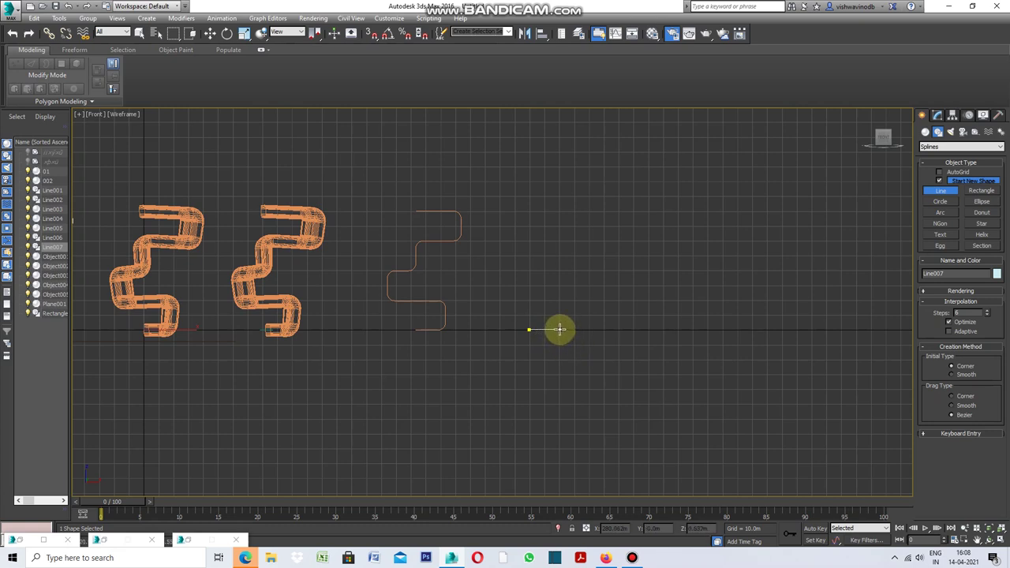
pyautogui.click(560, 330)
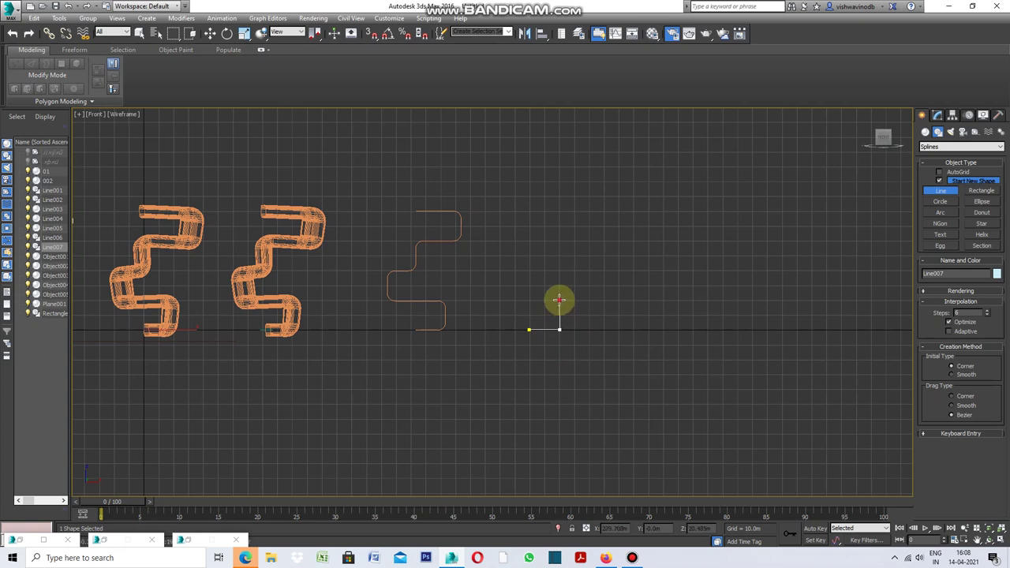
pyautogui.click(560, 300)
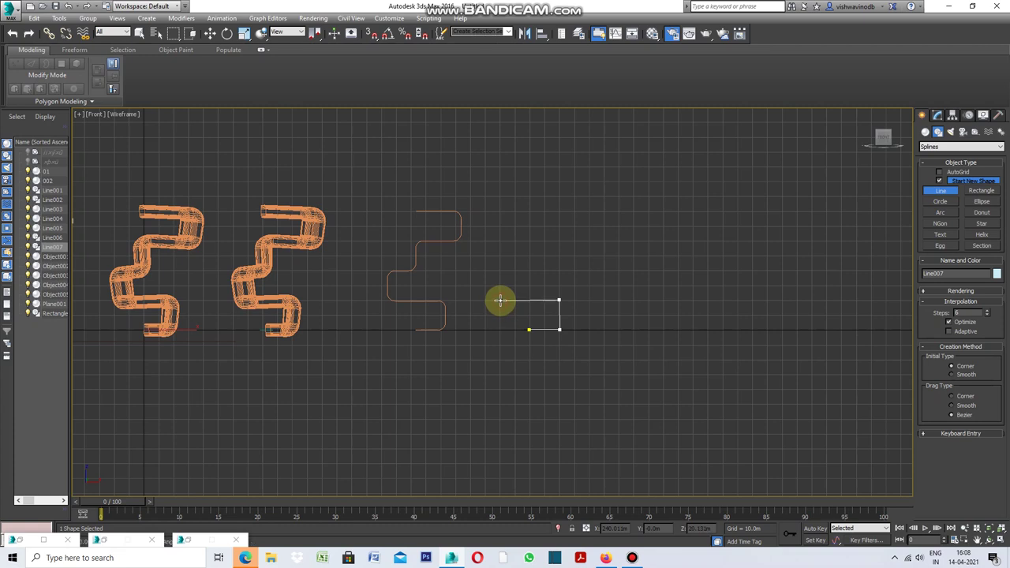
pyautogui.click(500, 300)
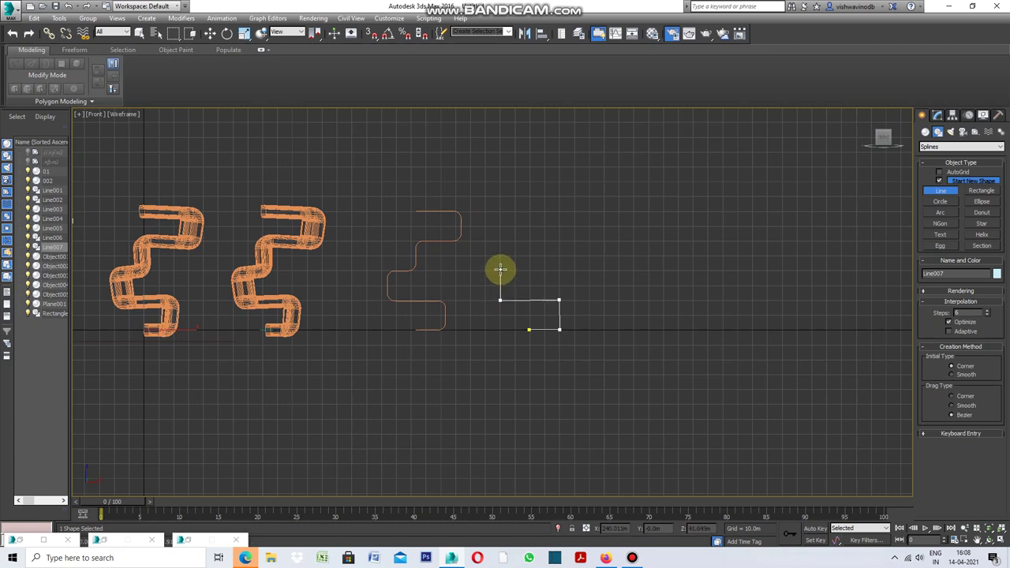
pyautogui.click(500, 269)
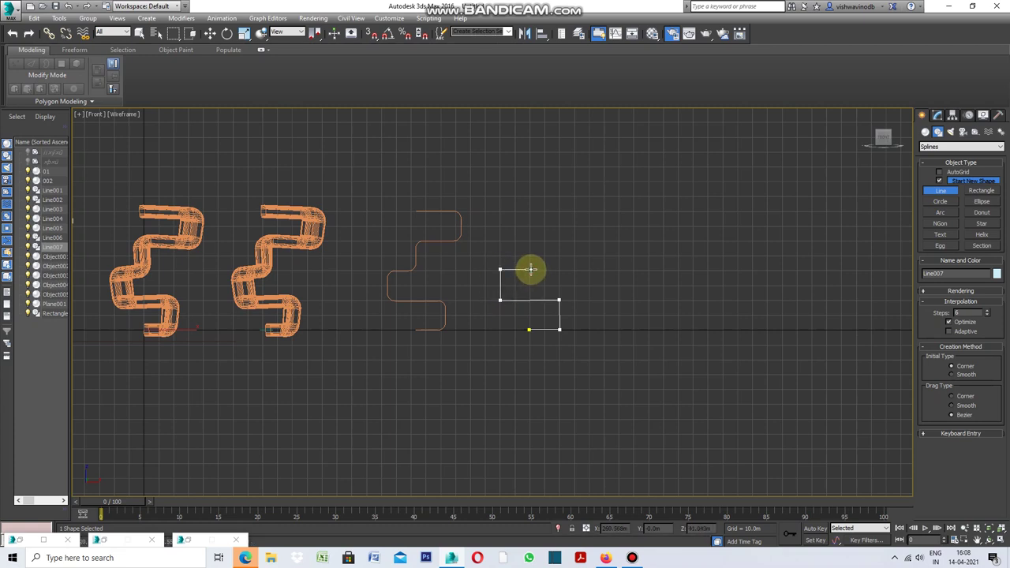
pyautogui.click(531, 269)
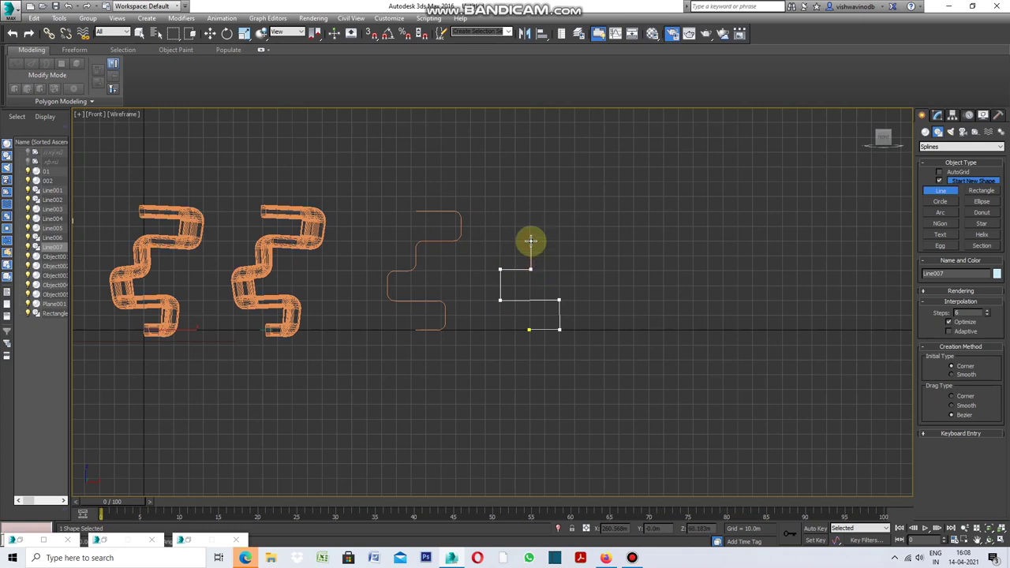
pyautogui.click(533, 240)
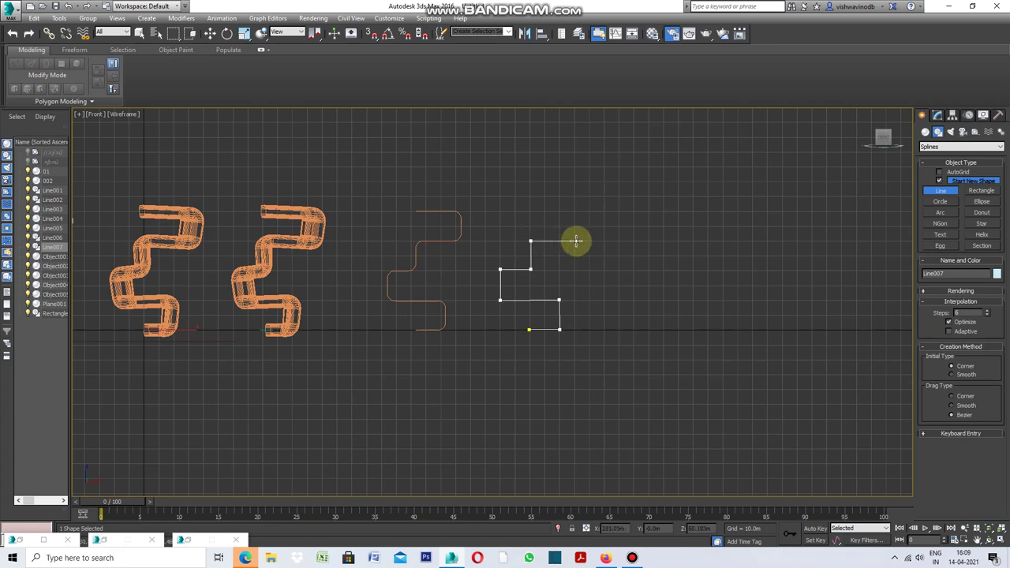
pyautogui.click(576, 240)
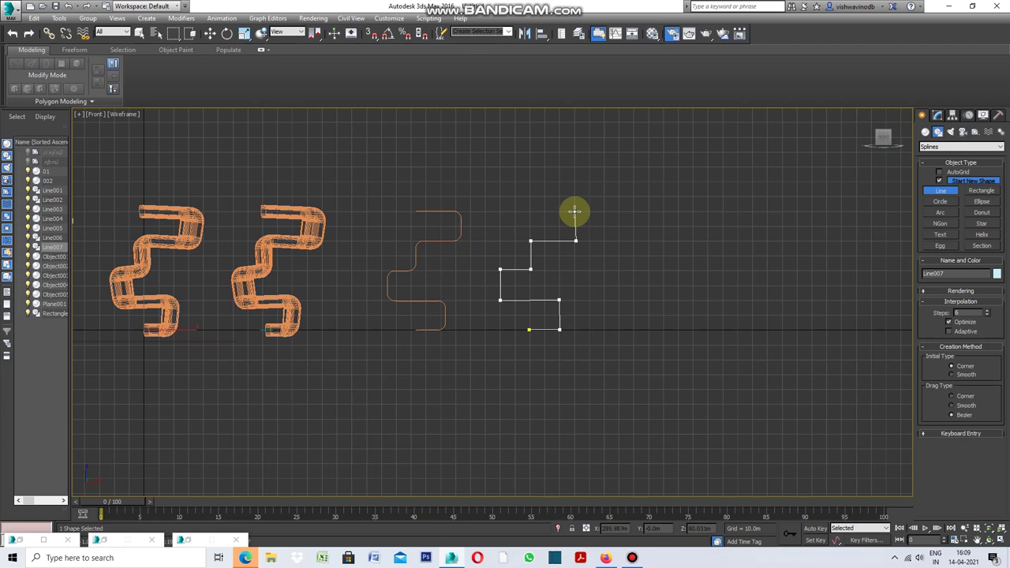
pyautogui.click(576, 211)
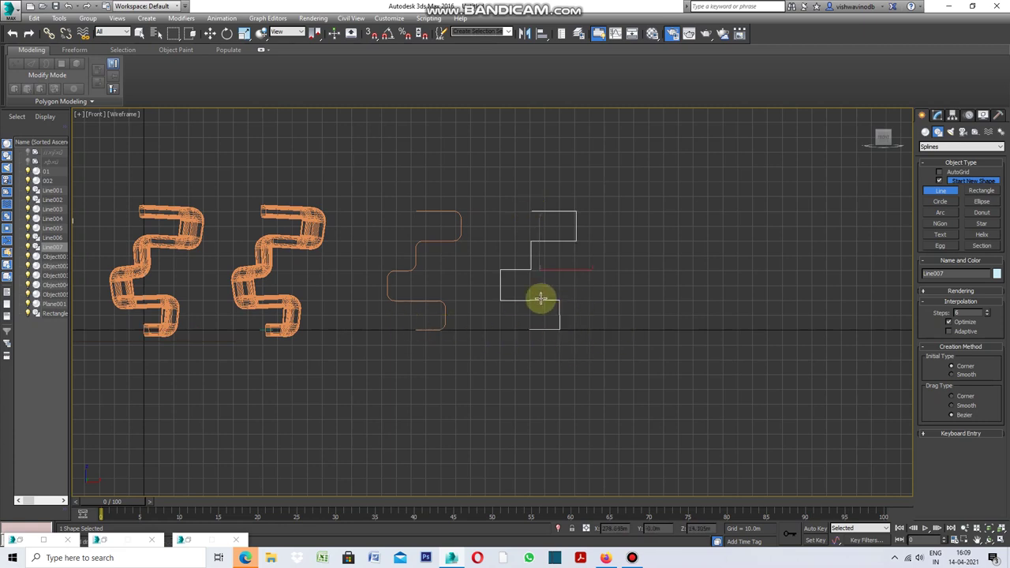
pyautogui.scroll(2, 592, 259)
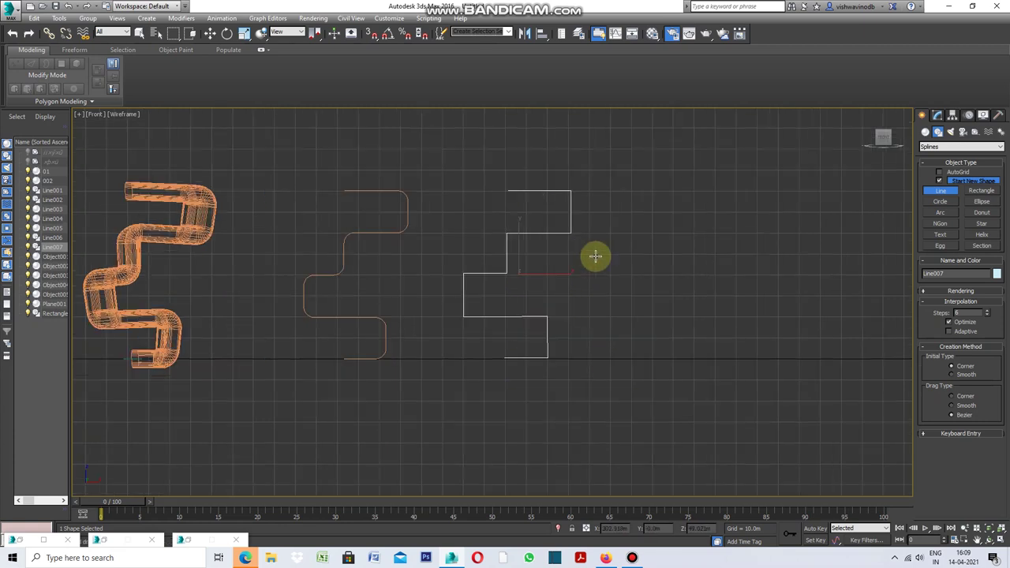
# - Convert the stepped zigzag line Line007 to an editable spline
pyautogui.rightClick(595, 255)
pyautogui.rightClick(603, 252)
pyautogui.moveTo(631, 353)
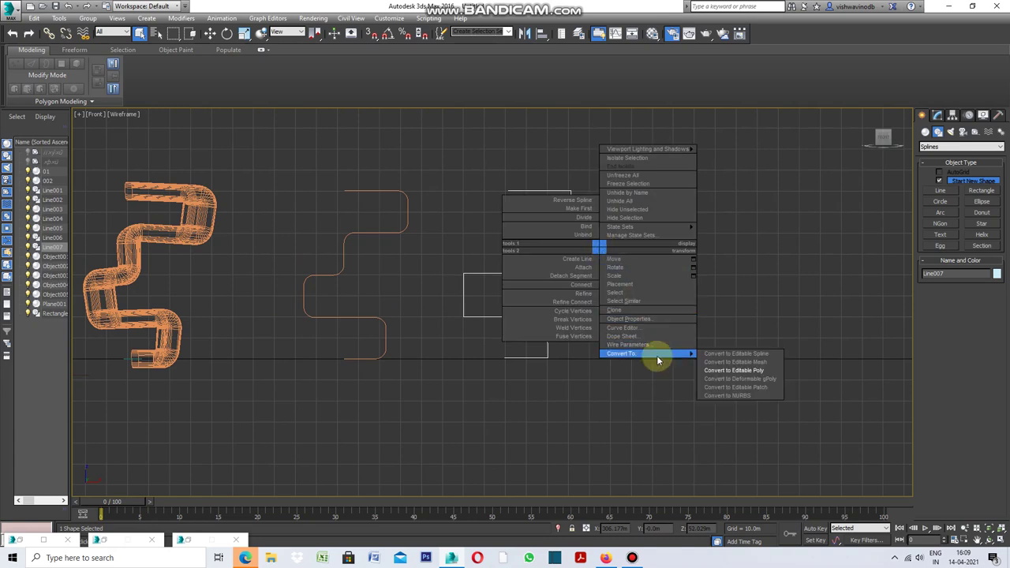
pyautogui.click(722, 354)
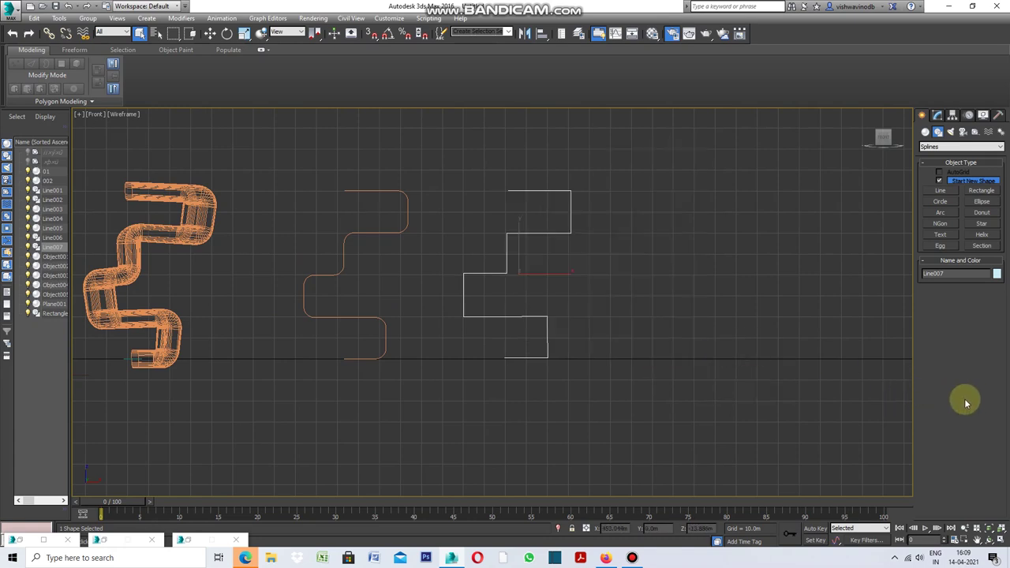
pyautogui.click(771, 357)
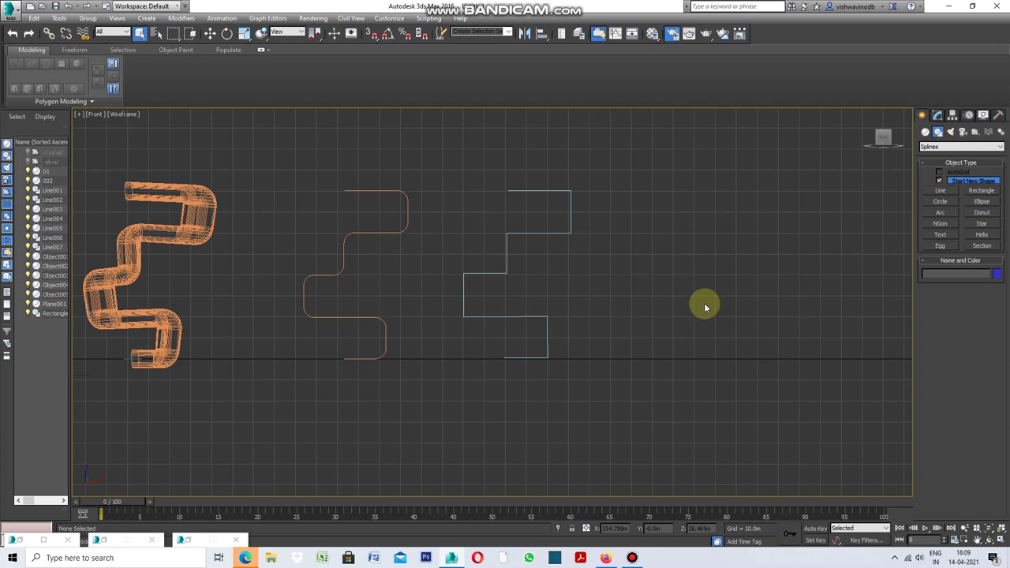
pyautogui.click(565, 233)
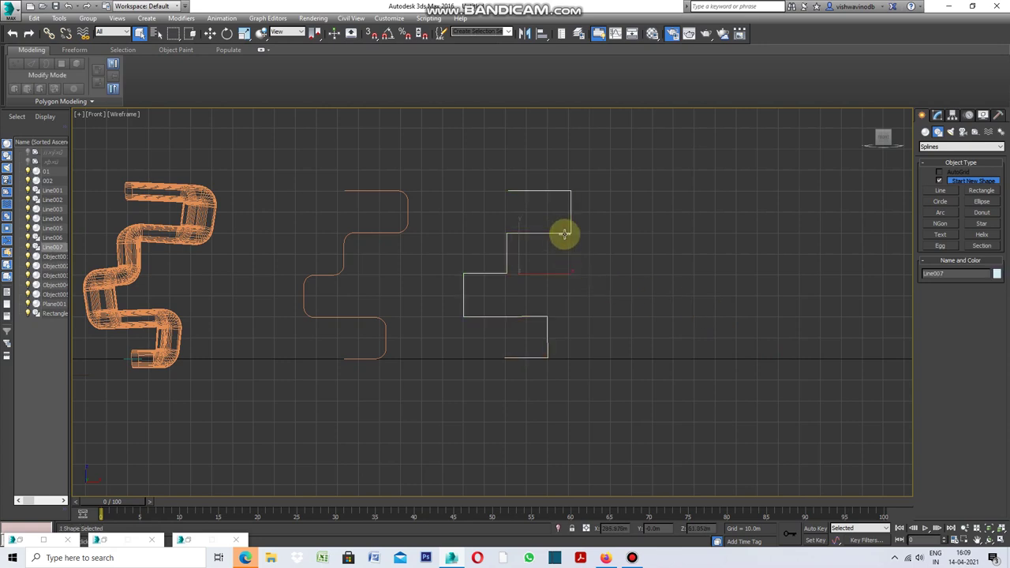
pyautogui.rightClick(632, 265)
pyautogui.moveTo(663, 366)
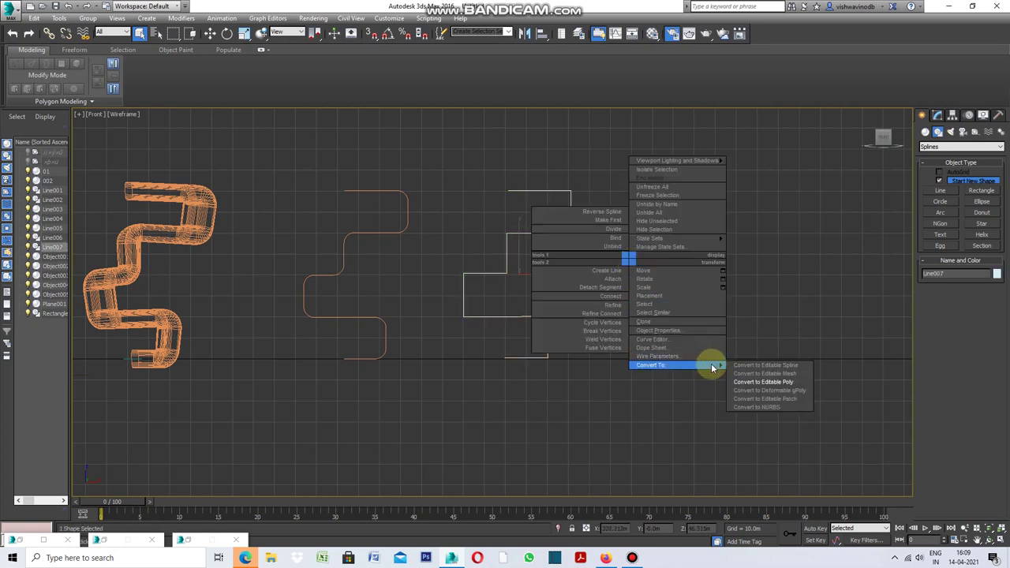
pyautogui.click(757, 365)
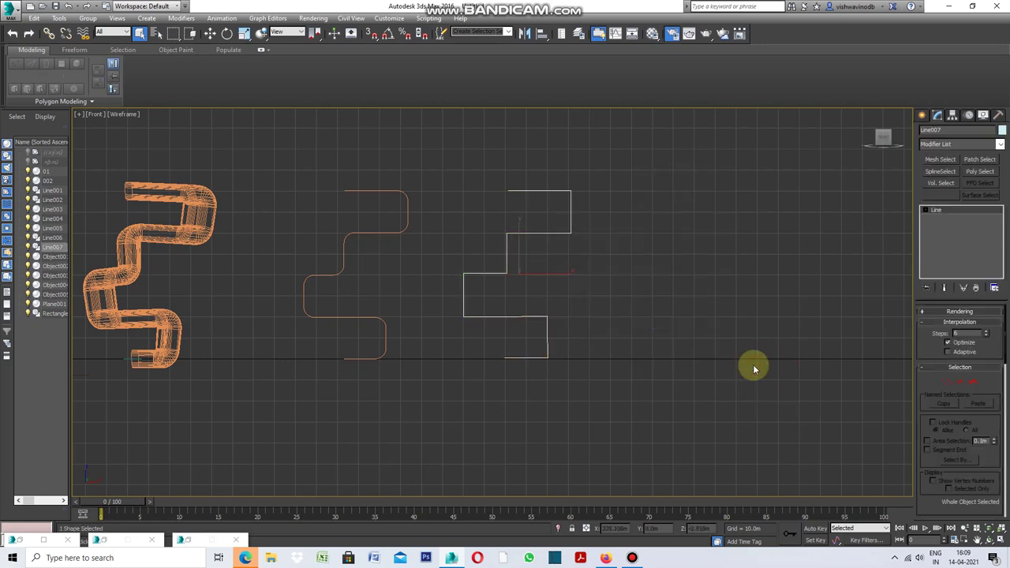
# - Switch Line007 to Vertex sub-object level and bring up the Fillet controls
pyautogui.click(946, 384)
pyautogui.scroll(-2, 965, 414)
pyautogui.scroll(-2, 966, 414)
pyautogui.scroll(-2, 967, 416)
pyautogui.scroll(-2, 966, 416)
pyautogui.scroll(-2, 954, 436)
pyautogui.scroll(-2, 951, 426)
pyautogui.scroll(-2, 961, 466)
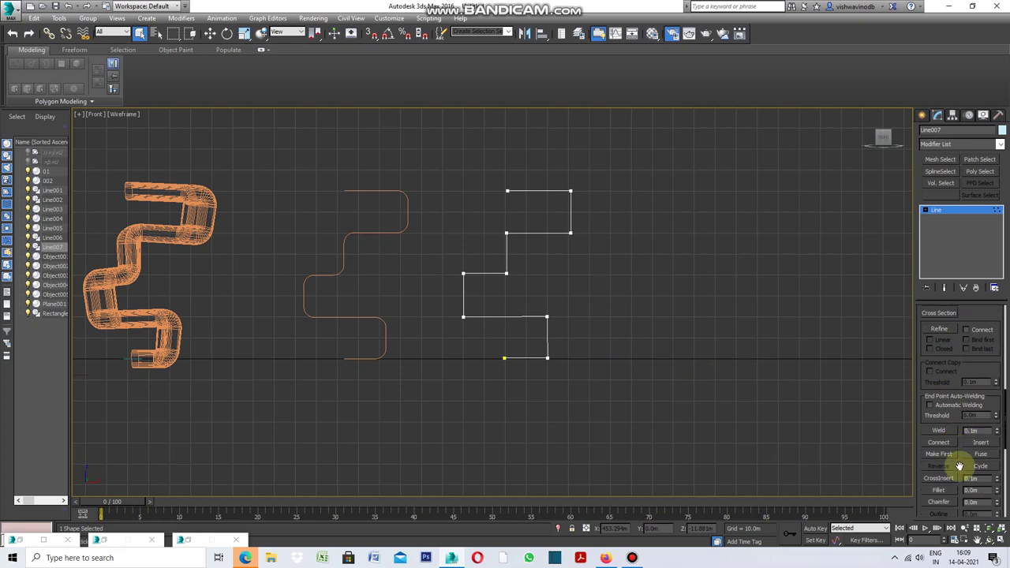
pyautogui.scroll(-2, 954, 466)
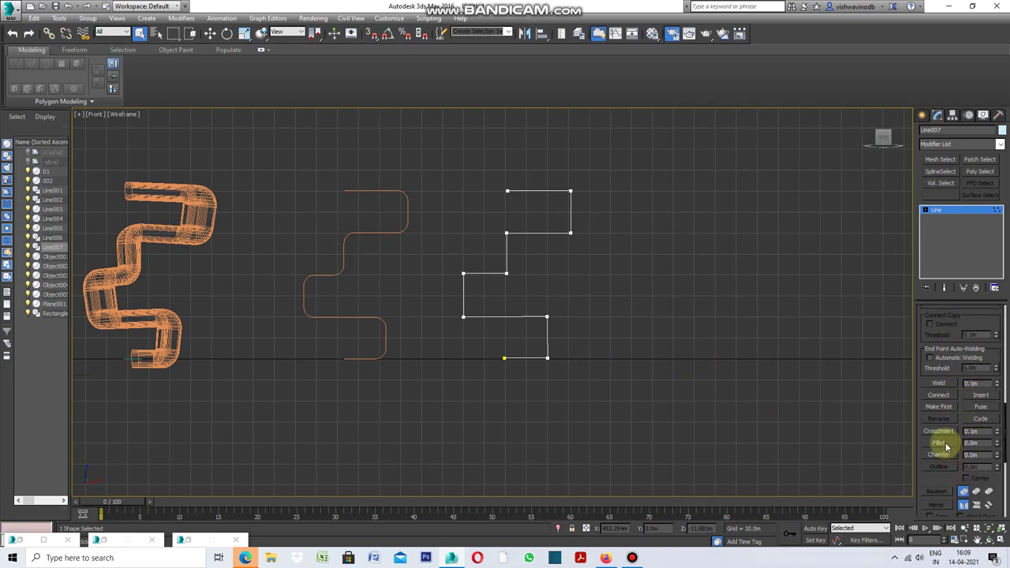
# - Select the top and middle-step corner vertices and fillet them into smooth curves
pyautogui.moveTo(596, 184)
pyautogui.mouseDown()
pyautogui.moveTo(557, 277)
pyautogui.moveTo(546, 371)
pyautogui.mouseUp()
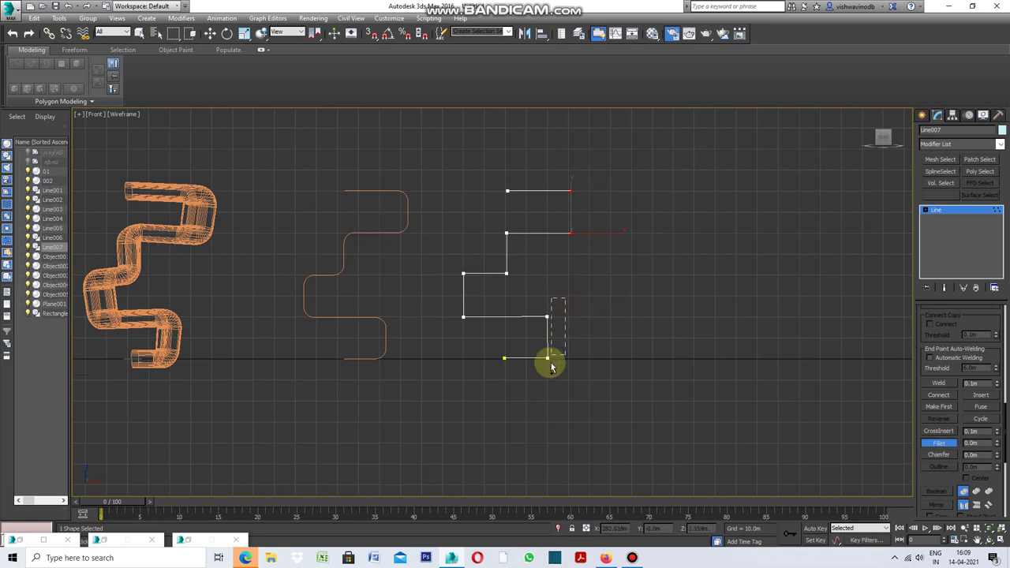
pyautogui.keyDown('ctrl'); pyautogui.moveTo(520, 219); pyautogui.dragTo(446, 345); pyautogui.keyUp('ctrl')
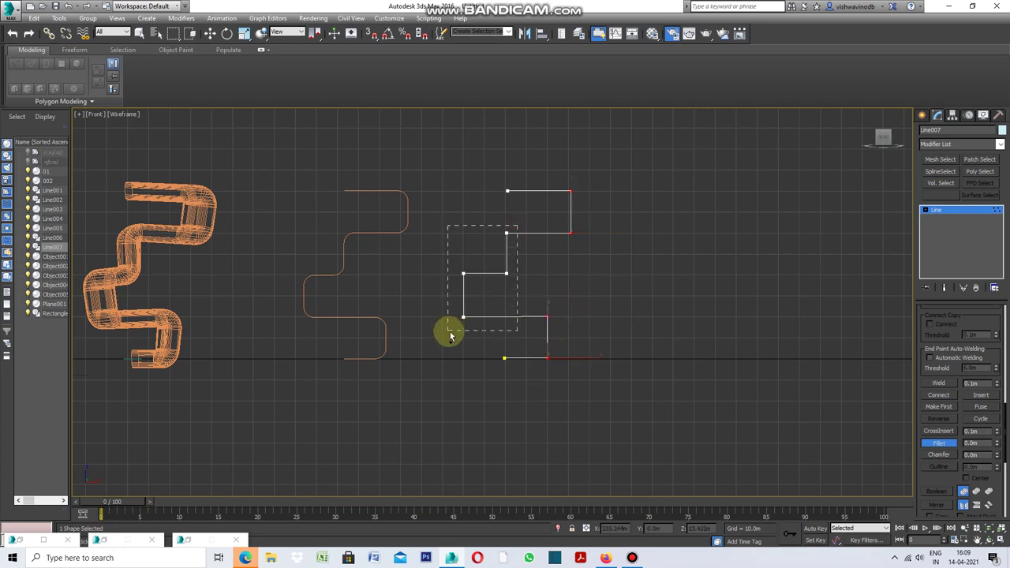
pyautogui.moveTo(547, 352); pyautogui.dragTo(539, 345)
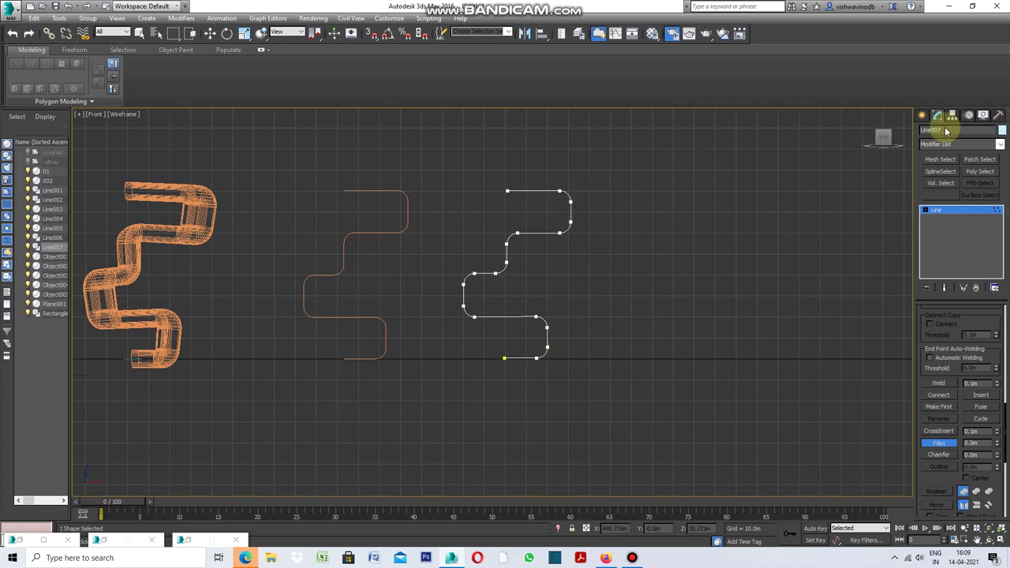
pyautogui.click(921, 115)
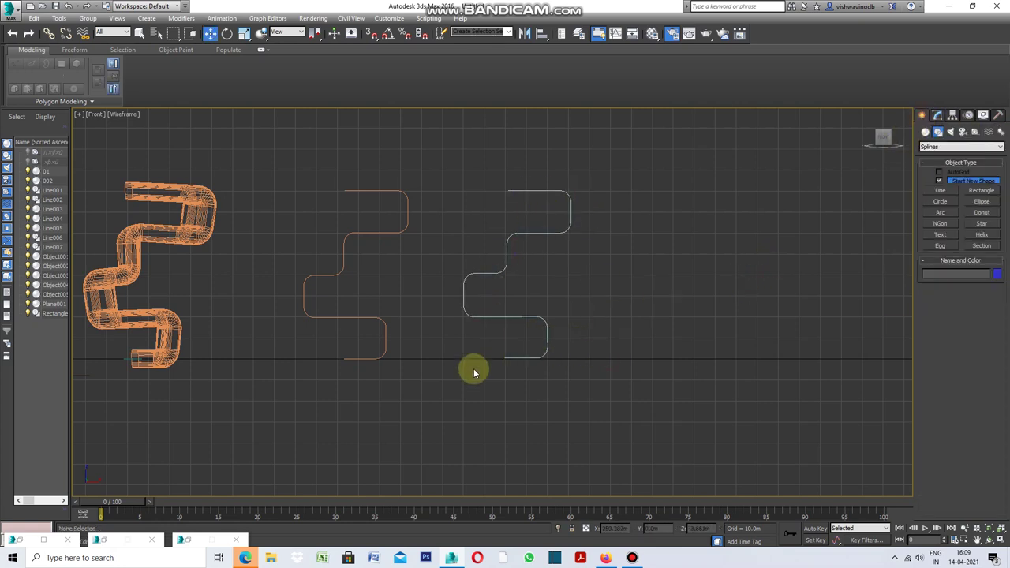
pyautogui.scroll(-2, 530, 354)
pyautogui.scroll(-2, 580, 368)
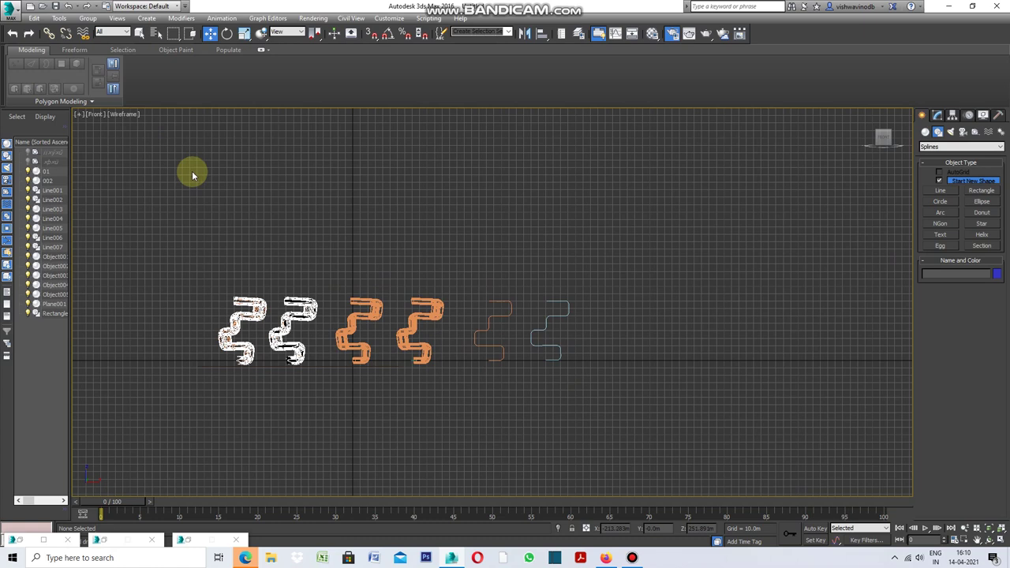
# - Select the curved S line Line002 and add a Sweep modifier
pyautogui.click(506, 315)
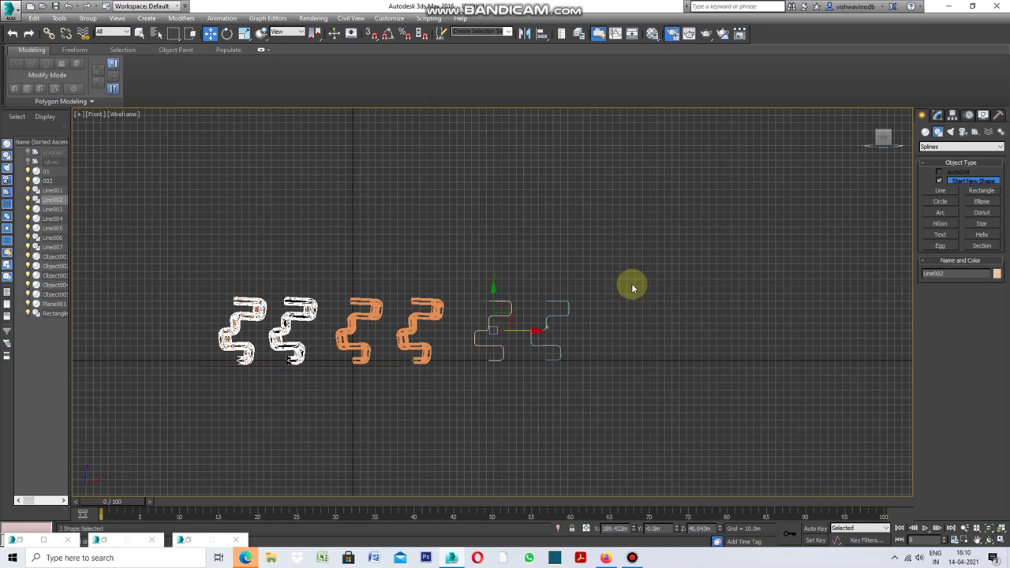
pyautogui.rightClick(632, 287)
pyautogui.moveTo(677, 388)
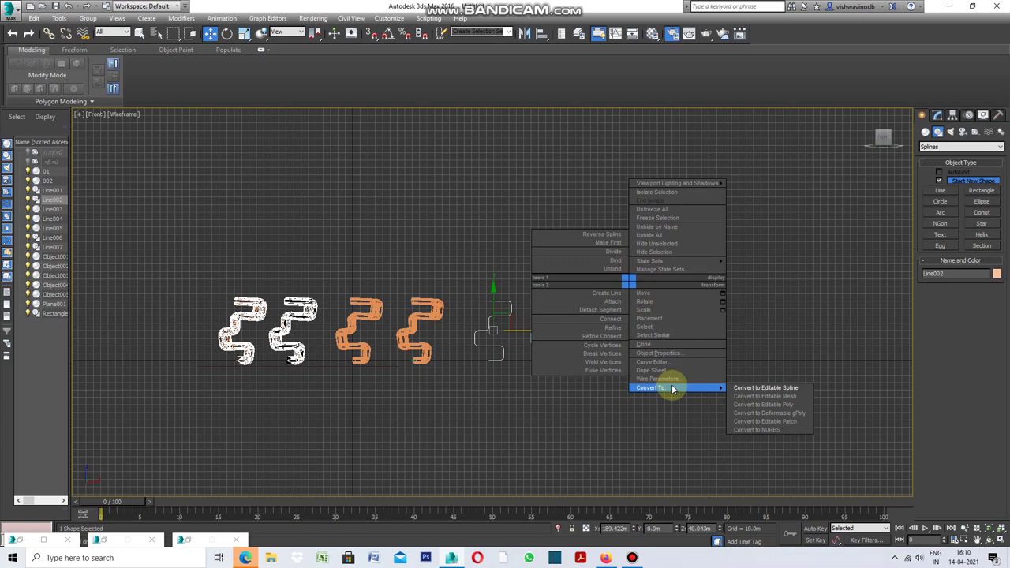
pyautogui.click(89, 124)
pyautogui.click(82, 116)
pyautogui.click(104, 126)
pyautogui.click(937, 115)
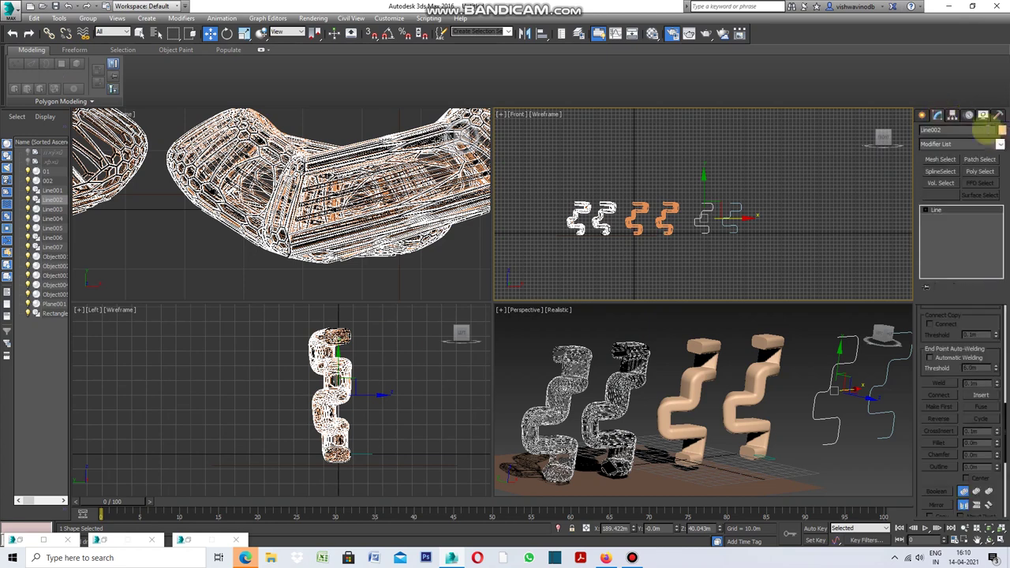
pyautogui.click(1000, 146)
pyautogui.scroll(-5, 1000, 157)
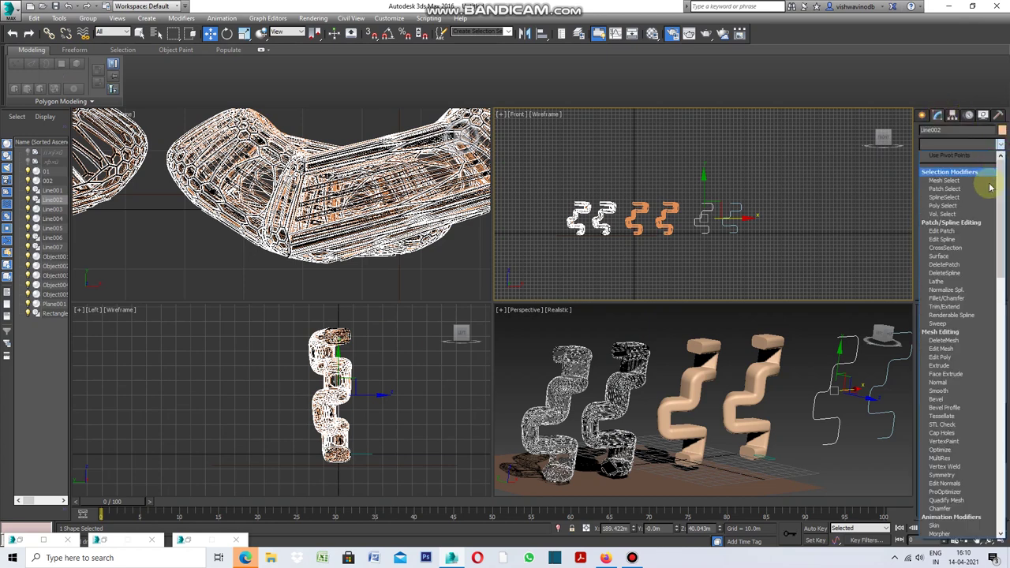
pyautogui.click(961, 323)
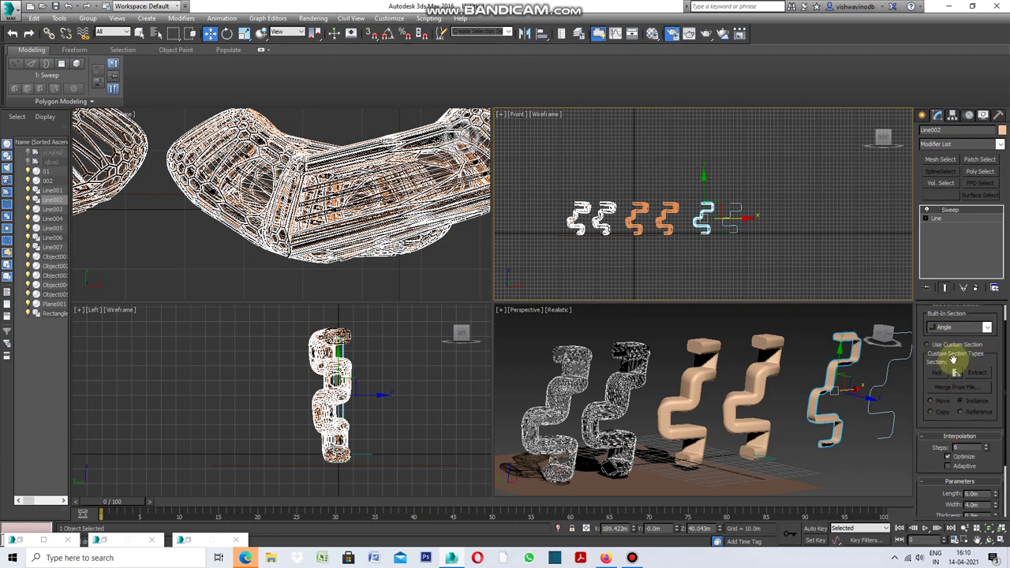
# - Set the Sweep to a custom section using the rounded rectangle Rectangle001
pyautogui.click(928, 351)
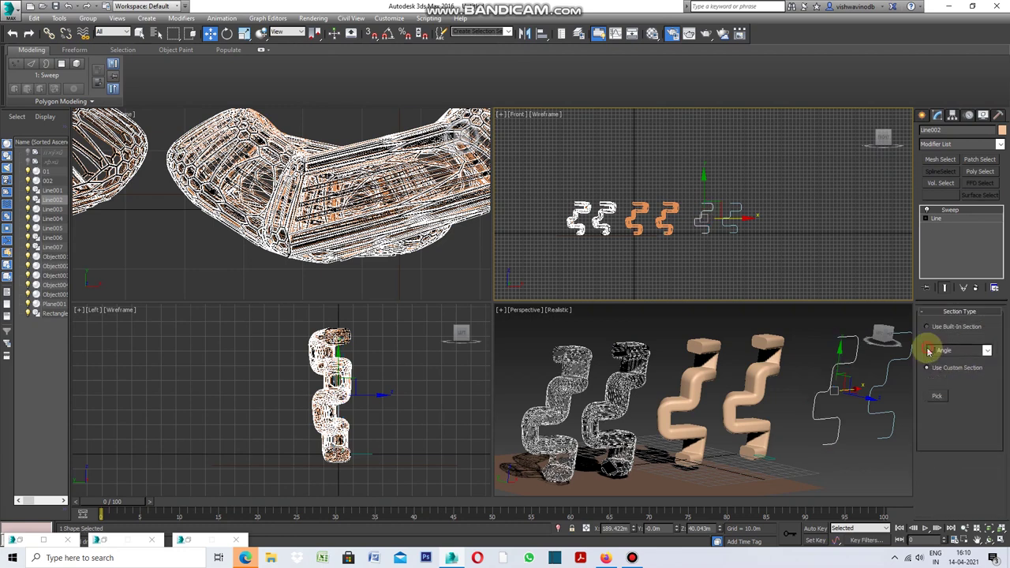
pyautogui.click(939, 396)
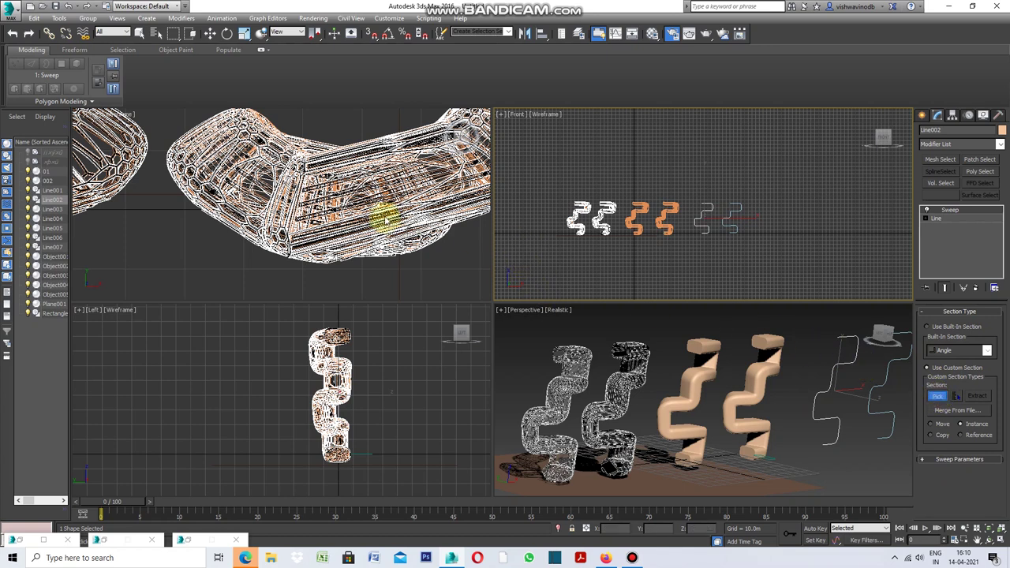
pyautogui.scroll(-3, 384, 217)
pyautogui.scroll(-3, 388, 210)
pyautogui.scroll(-2, 368, 208)
pyautogui.scroll(1, 454, 230)
pyautogui.scroll(2, 453, 230)
pyautogui.scroll(2, 445, 204)
pyautogui.scroll(2, 435, 209)
pyautogui.scroll(-1, 409, 202)
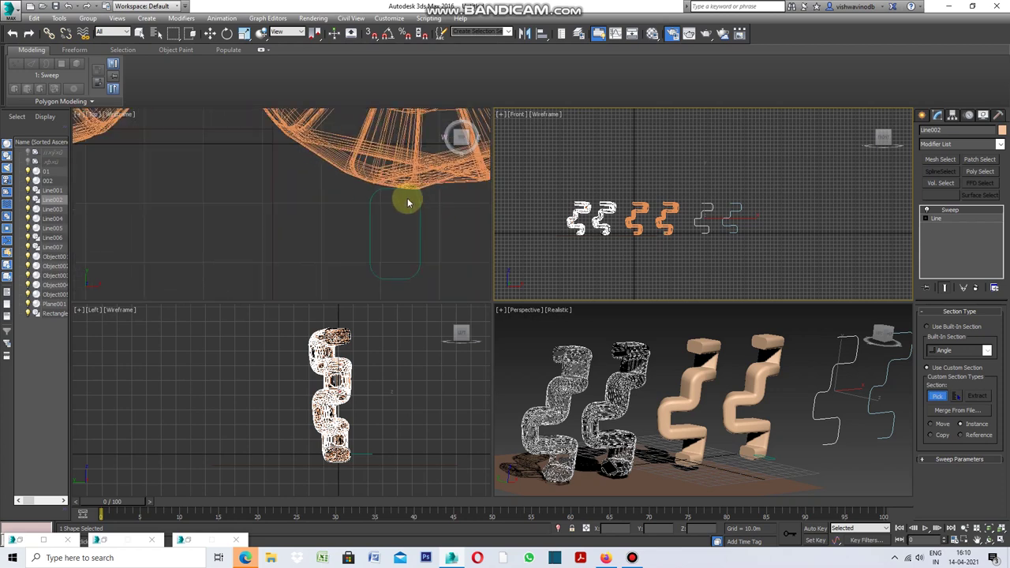
pyautogui.click(420, 246)
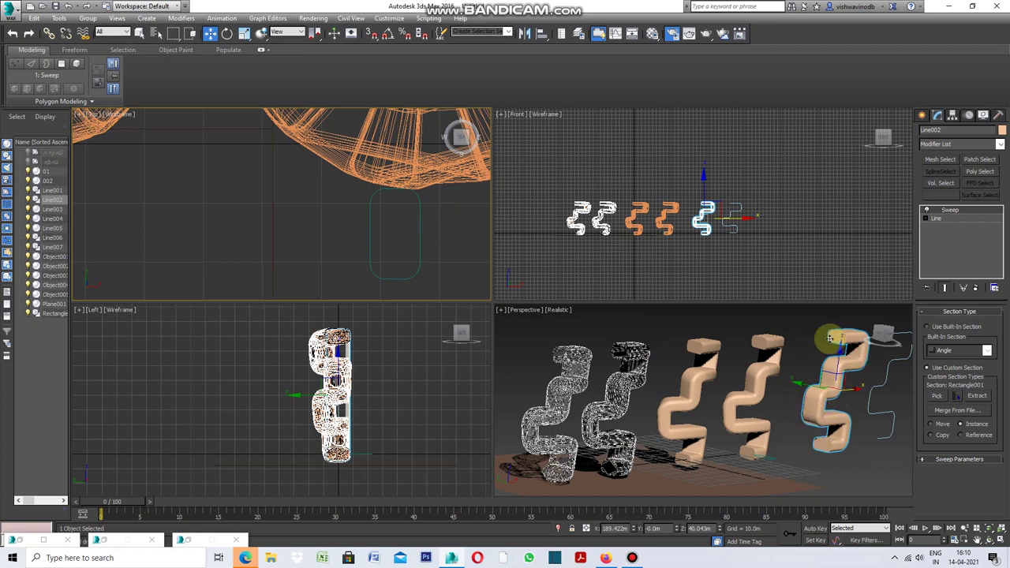
# - Maximize the Perspective viewport
pyautogui.rightClick(505, 314)
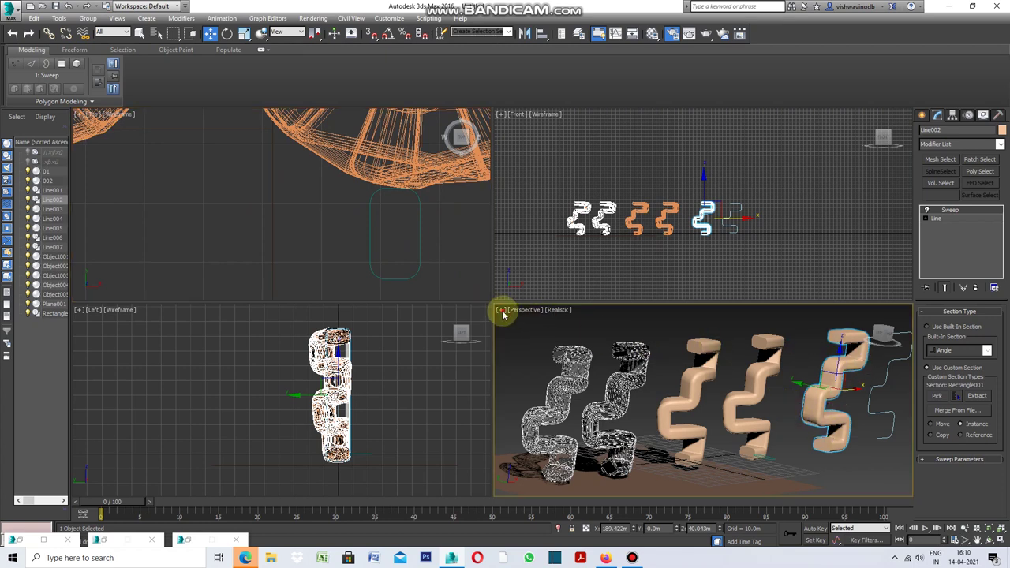
pyautogui.click(503, 311)
pyautogui.click(521, 321)
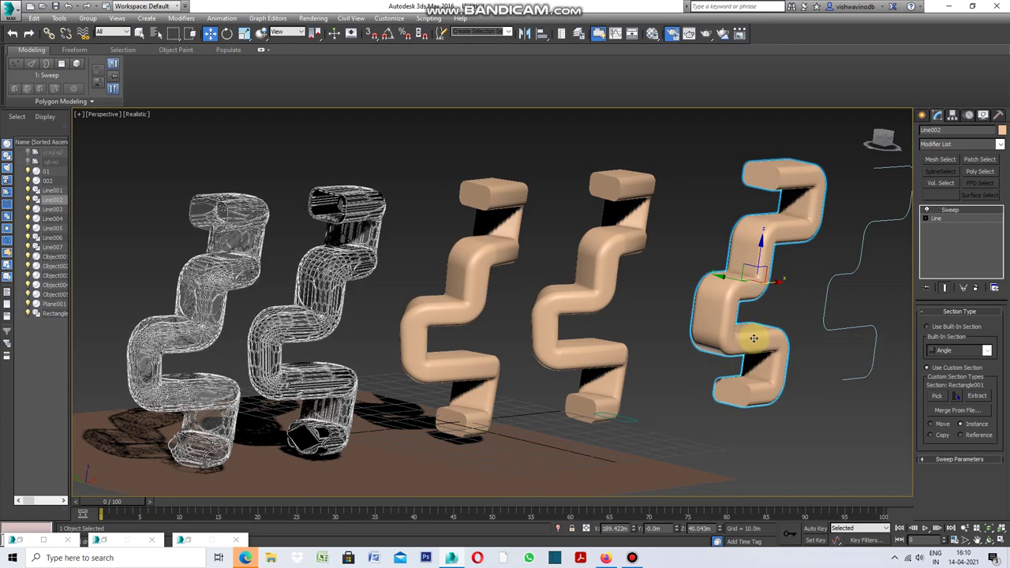
# - Deselect, then reselect the swept chair Line002
pyautogui.click(841, 398)
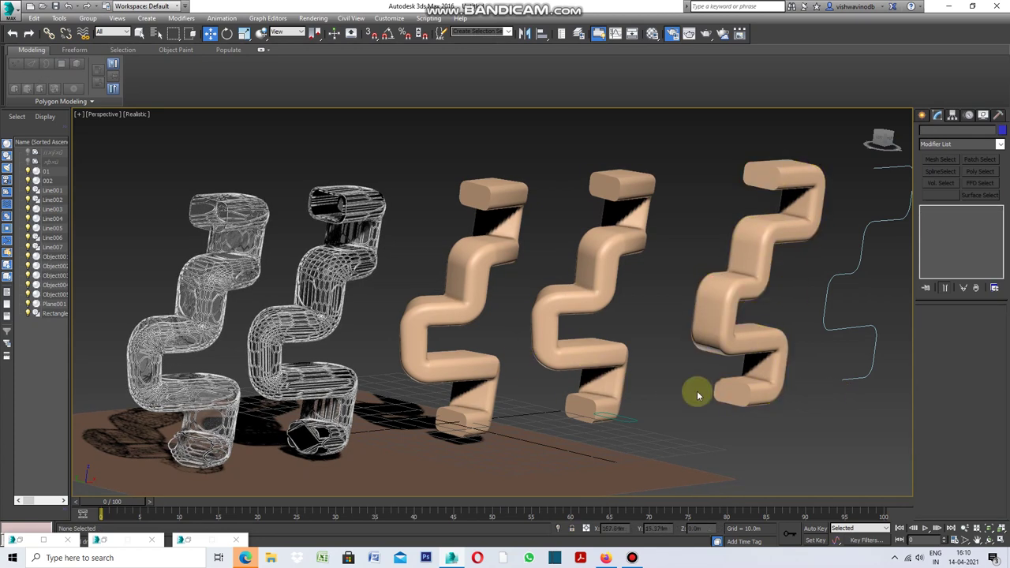
pyautogui.click(735, 397)
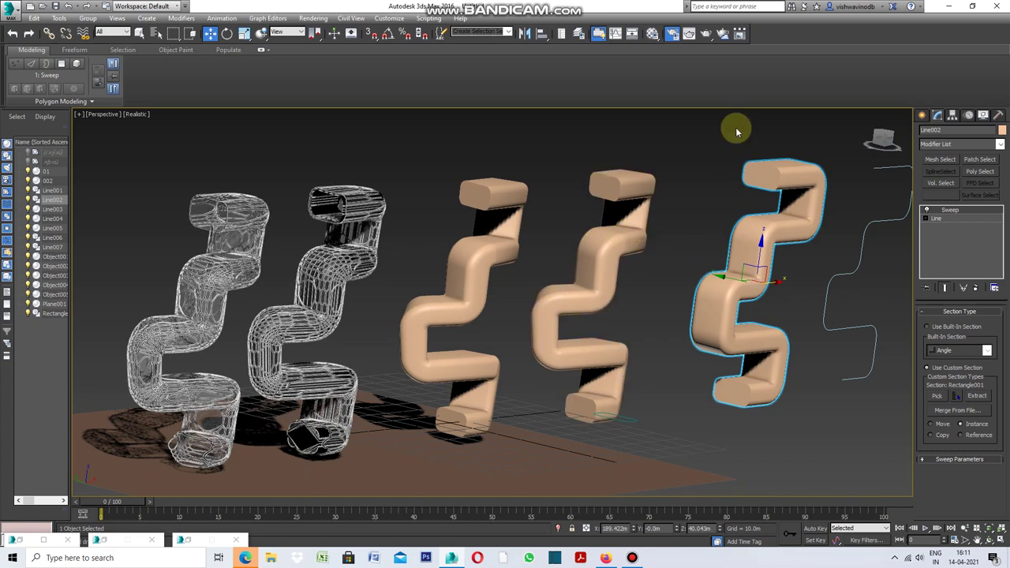
pyautogui.rightClick(687, 185)
pyautogui.moveTo(706, 285)
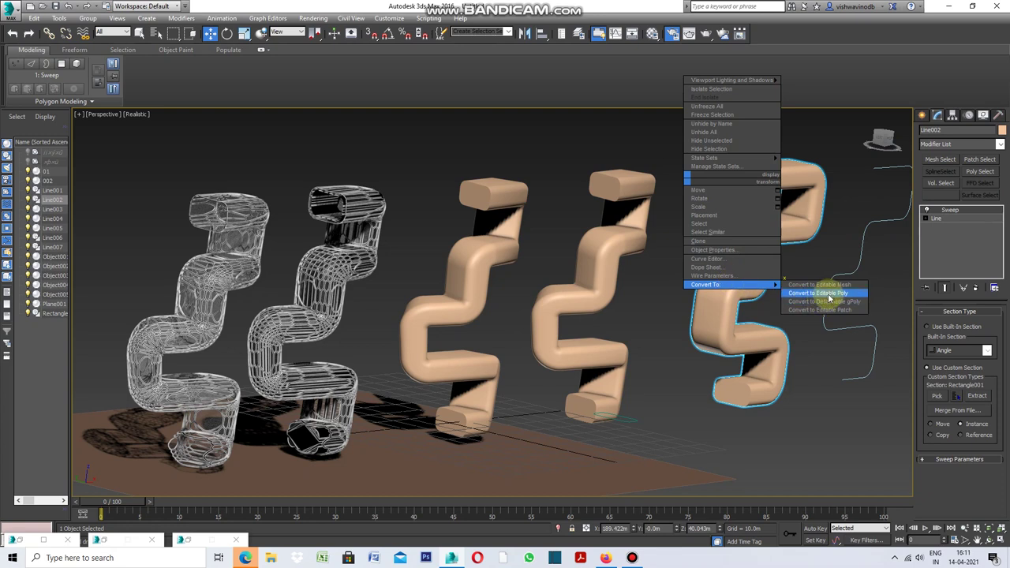
# - Convert the swept chair to Editable Poly and bend it 108.5° about the X axis
pyautogui.click(829, 293)
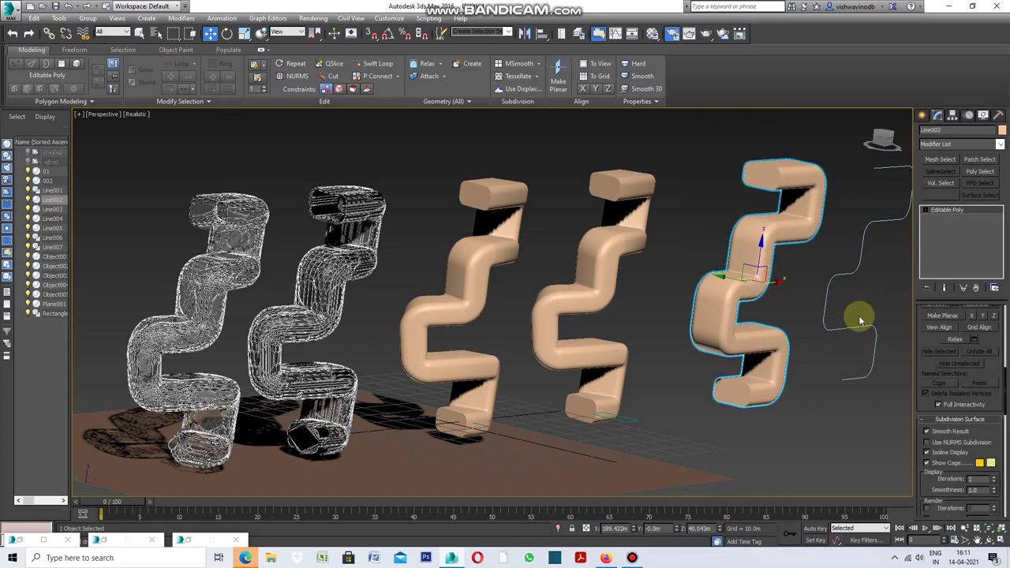
pyautogui.click(1000, 146)
pyautogui.moveTo(1000, 180); pyautogui.dragTo(1007, 325)
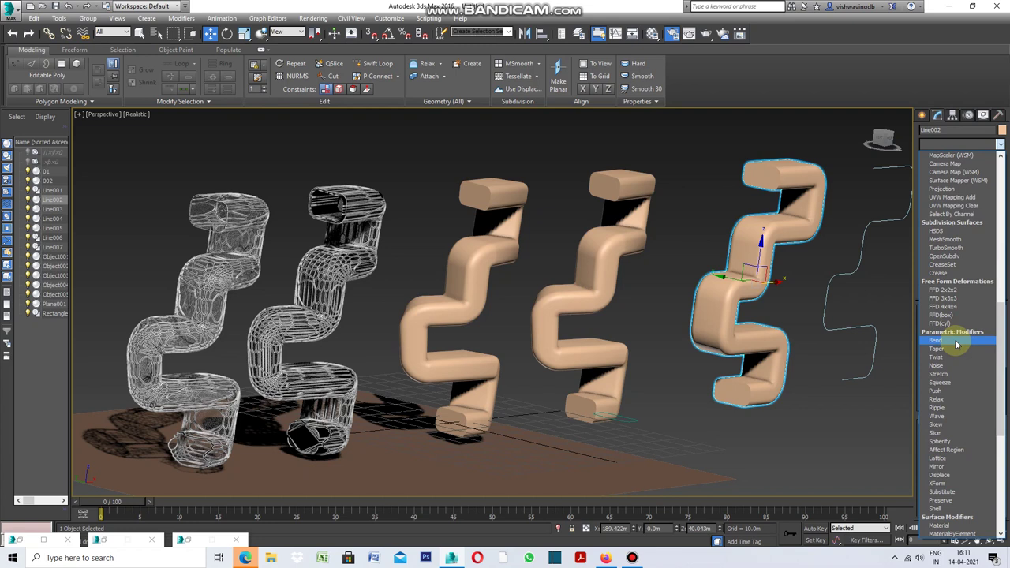
pyautogui.click(956, 342)
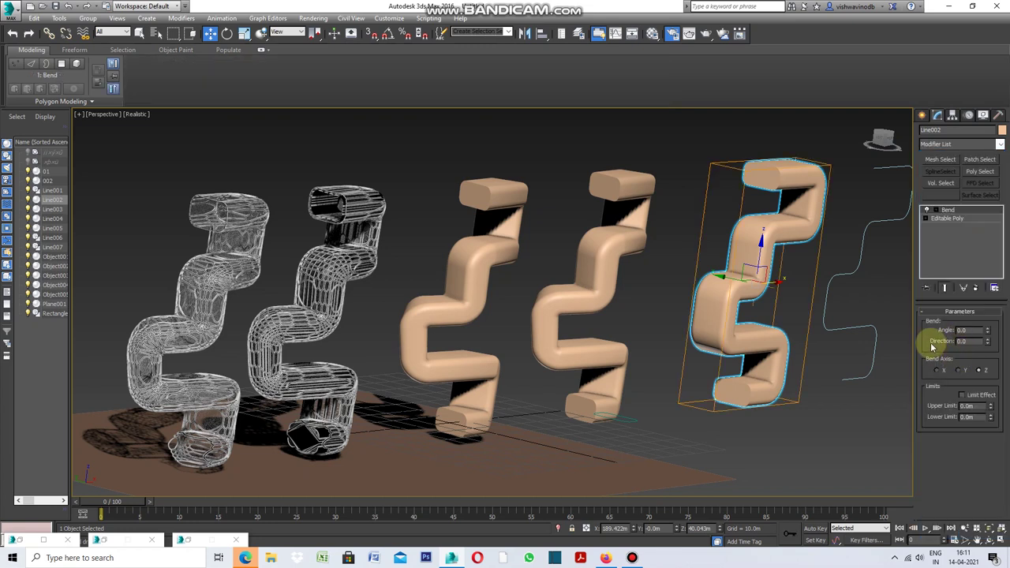
pyautogui.click(989, 330)
pyautogui.click(988, 330)
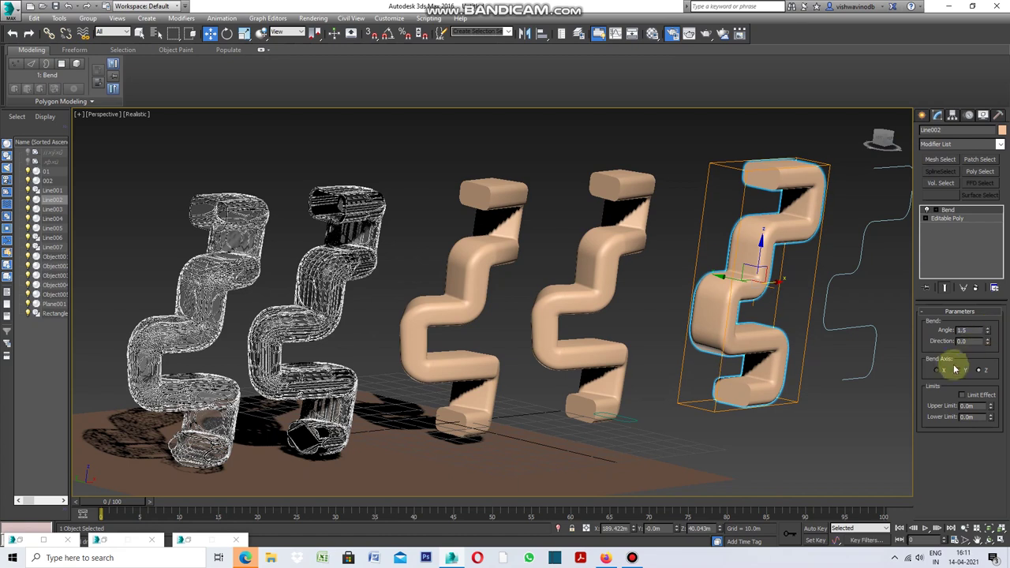
pyautogui.click(938, 370)
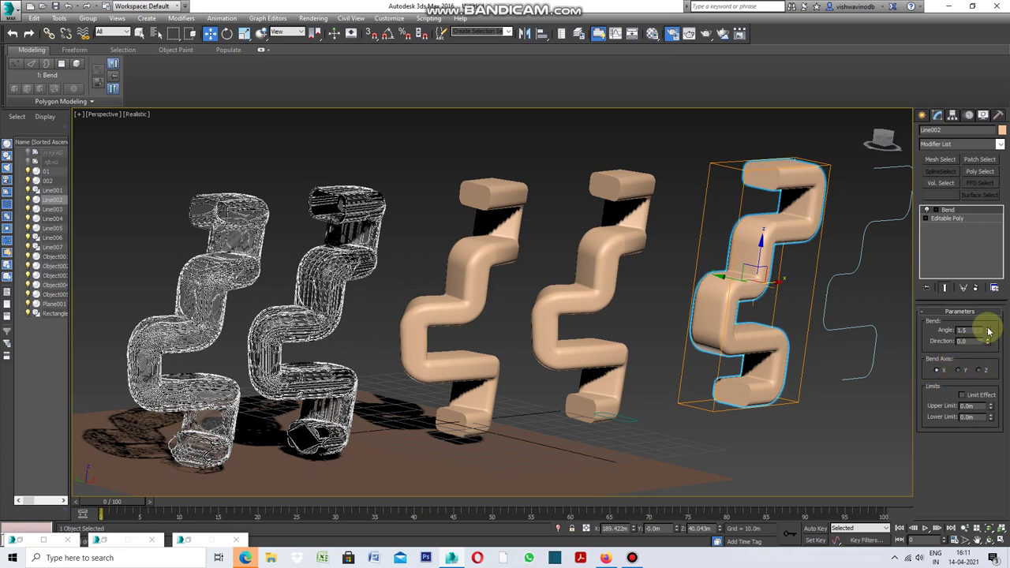
pyautogui.moveTo(988, 329); pyautogui.dragTo(981, 214)
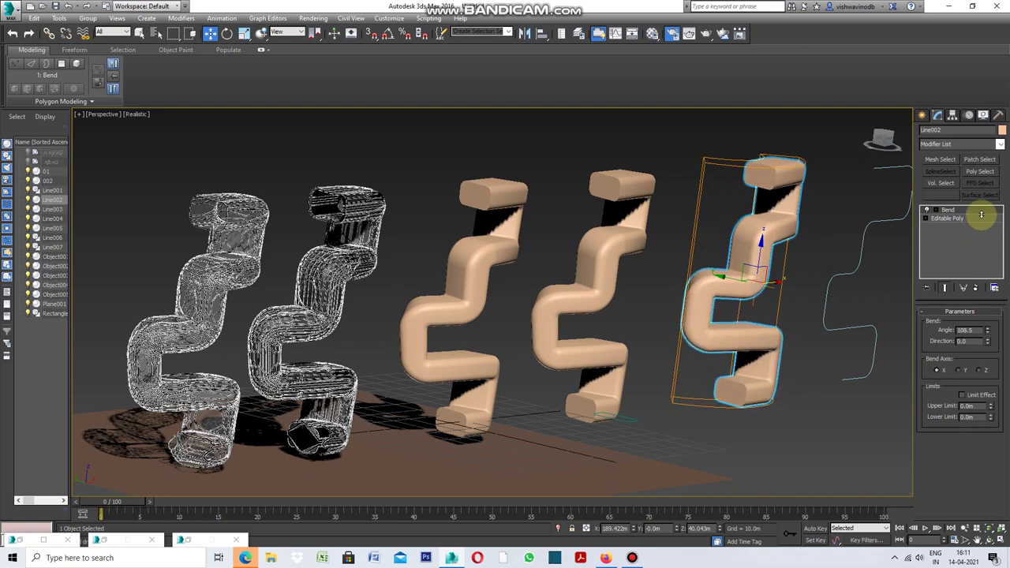
pyautogui.click(982, 217)
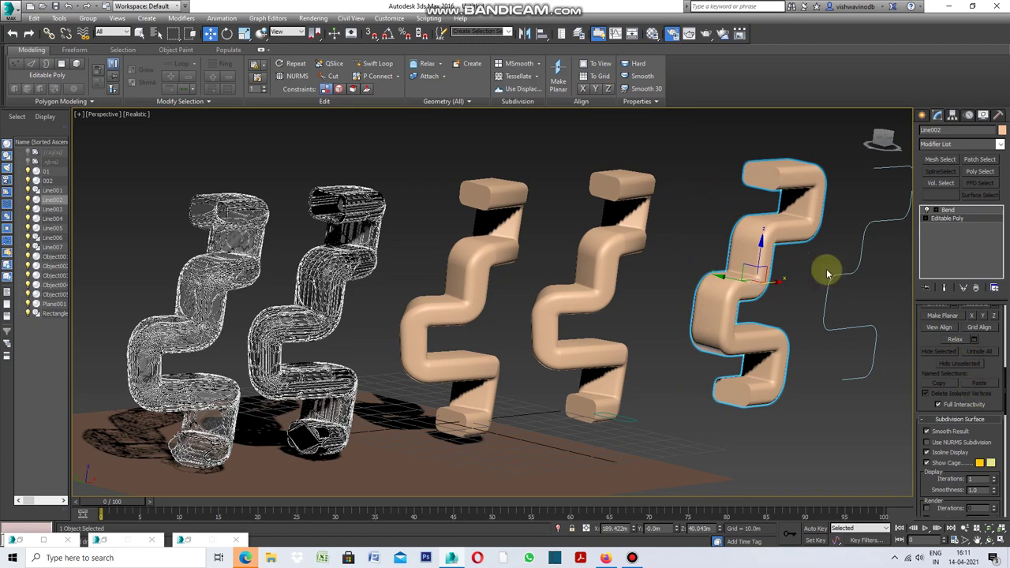
pyautogui.click(799, 392)
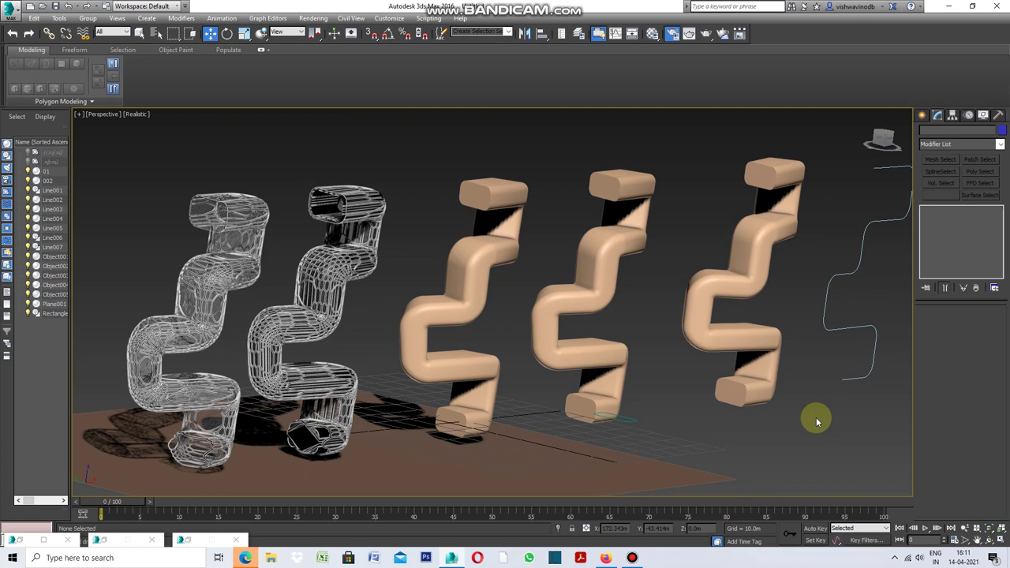
# - Pan and zoom the Perspective view onto the three solid beige chairs
pyautogui.click(978, 542)
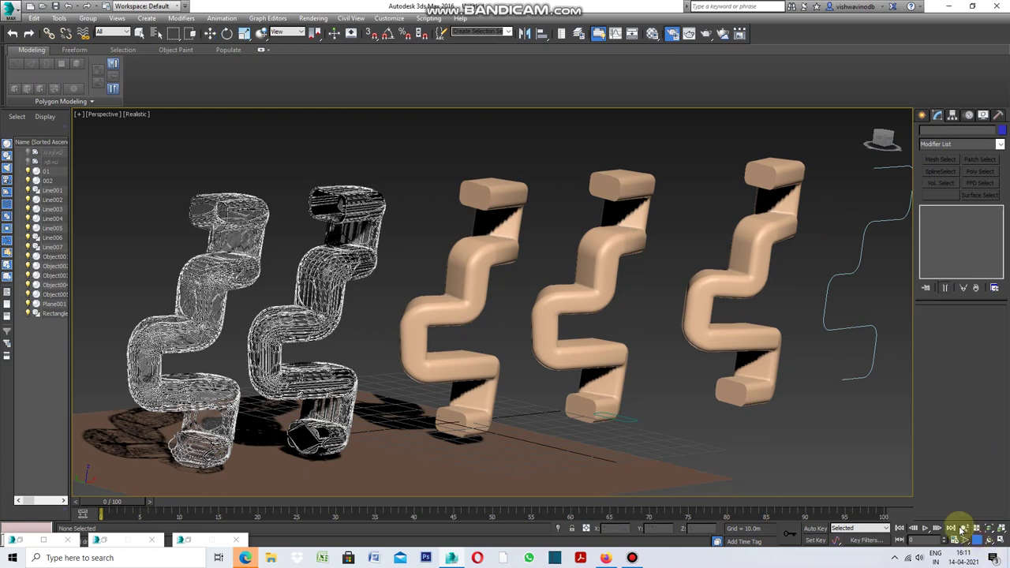
pyautogui.moveTo(692, 352); pyautogui.dragTo(487, 374)
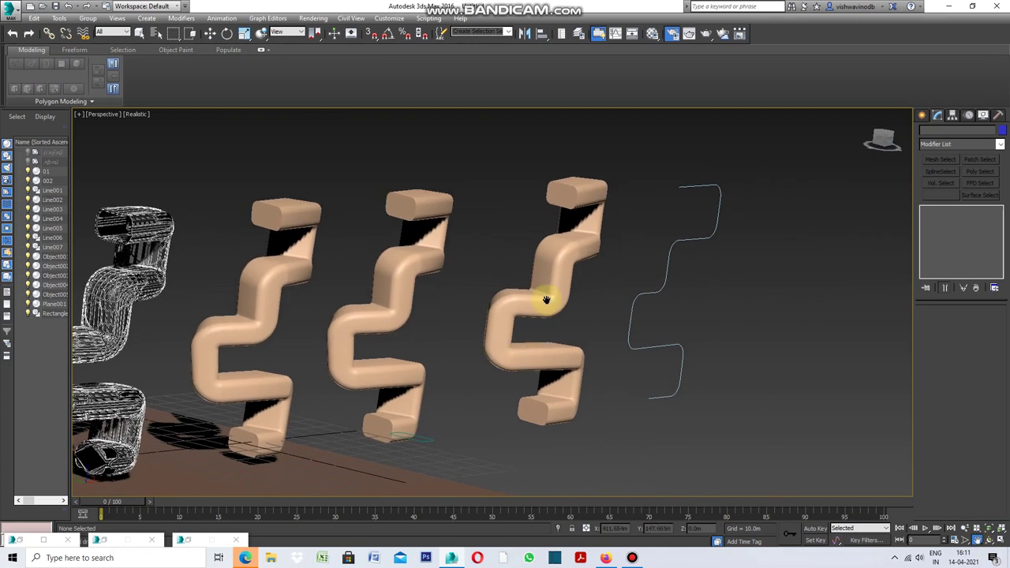
pyautogui.scroll(4, 546, 299)
pyautogui.scroll(-4, 551, 247)
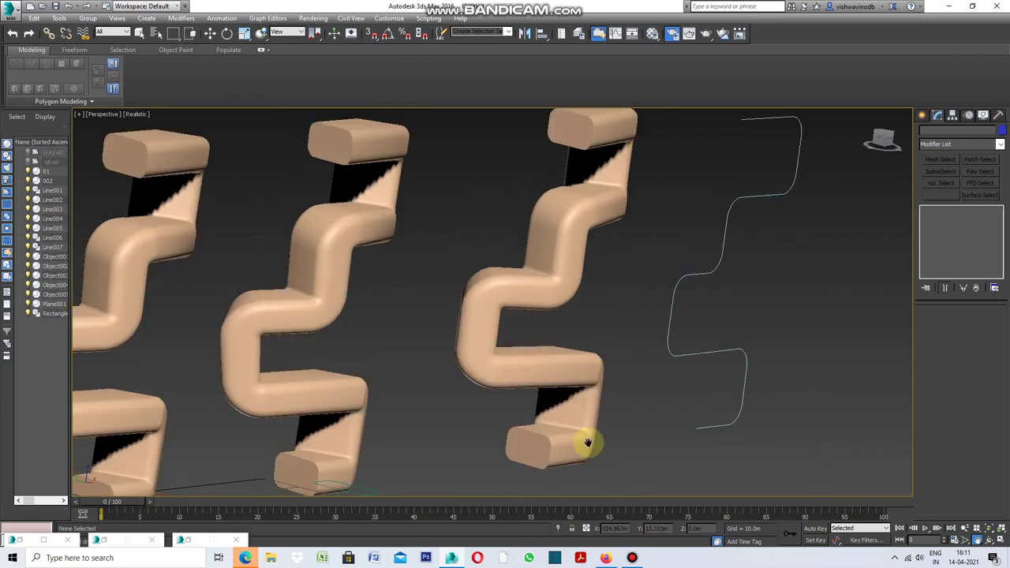
pyautogui.scroll(-5, 461, 342)
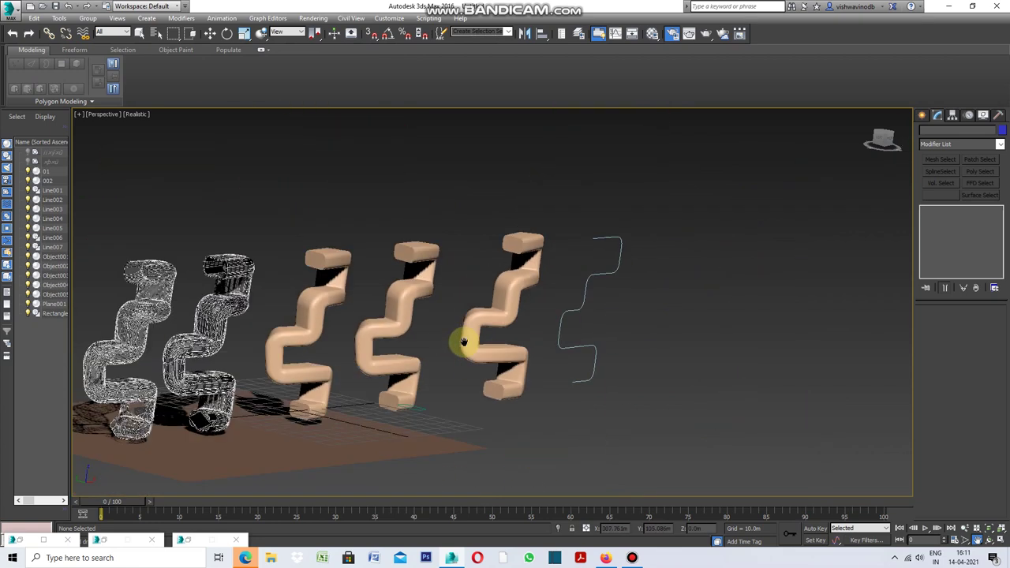
pyautogui.moveTo(361, 323); pyautogui.dragTo(386, 323)
pyautogui.scroll(1, 349, 286)
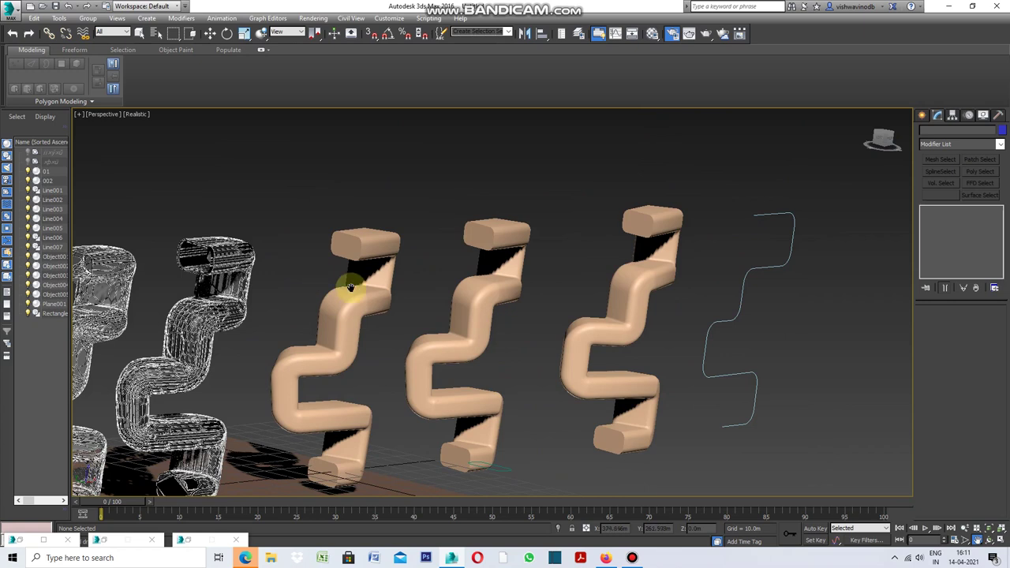
pyautogui.scroll(2, 356, 289)
pyautogui.scroll(1, 366, 267)
pyautogui.moveTo(371, 340); pyautogui.dragTo(392, 273, button='middle')
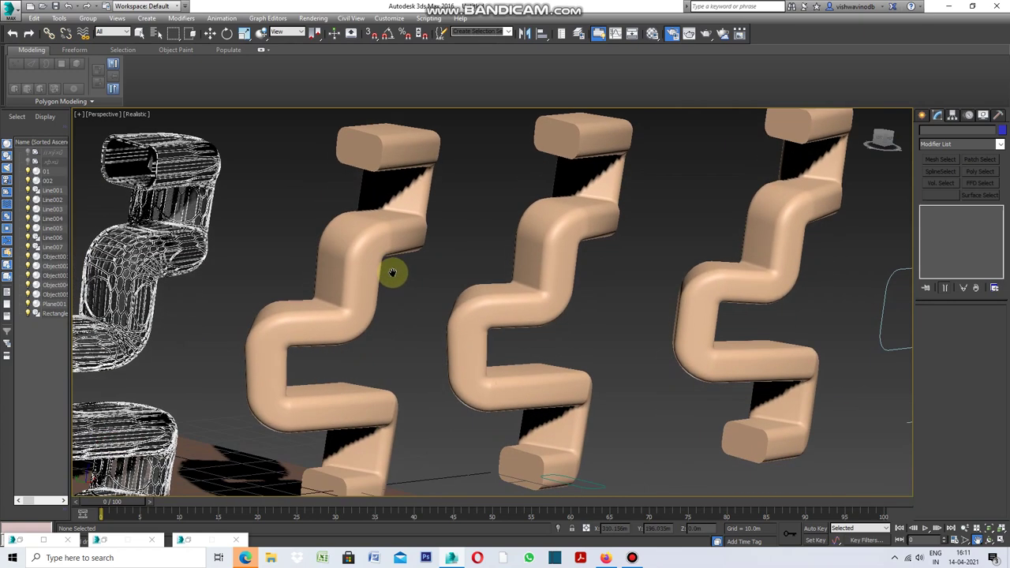
pyautogui.click(138, 33)
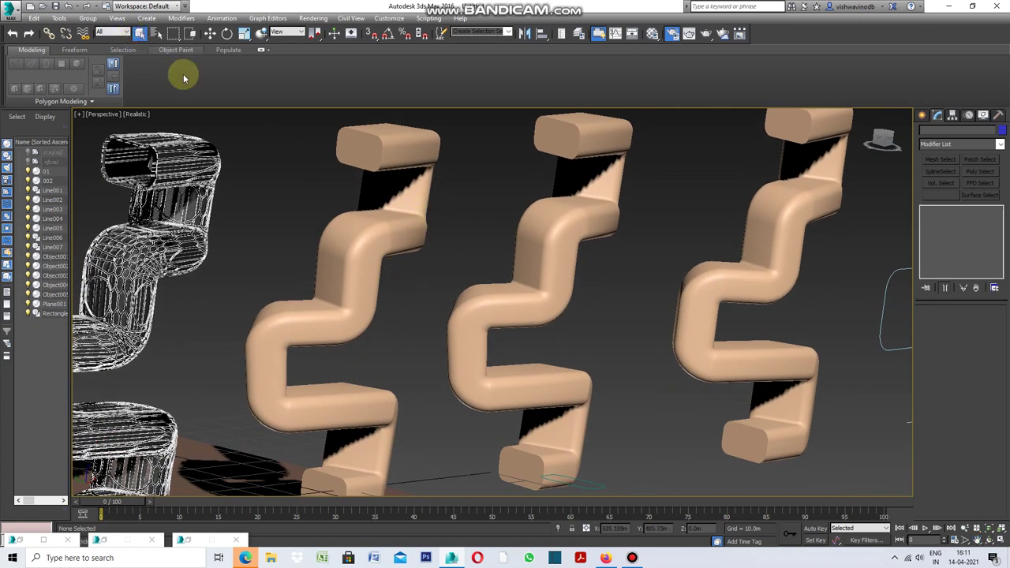
# - Convert the left solid chair to an Editable Poly
pyautogui.click(380, 239)
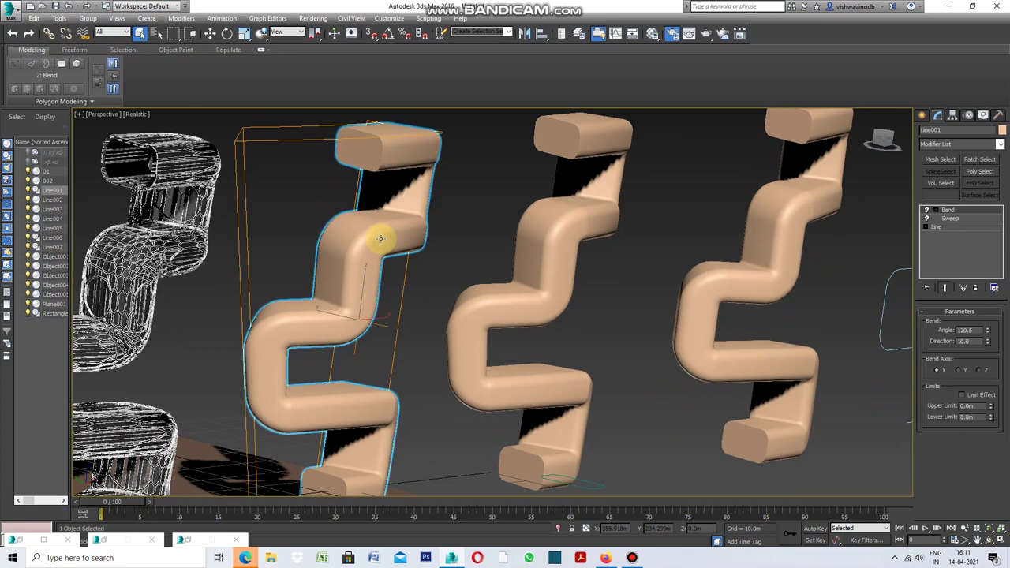
pyautogui.rightClick(449, 229)
pyautogui.moveTo(489, 332)
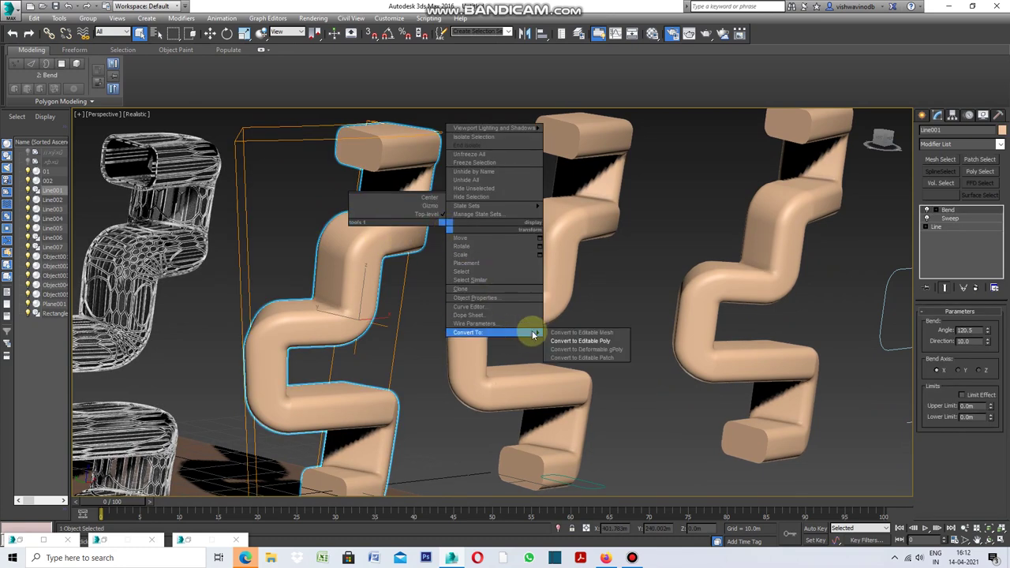
pyautogui.click(583, 342)
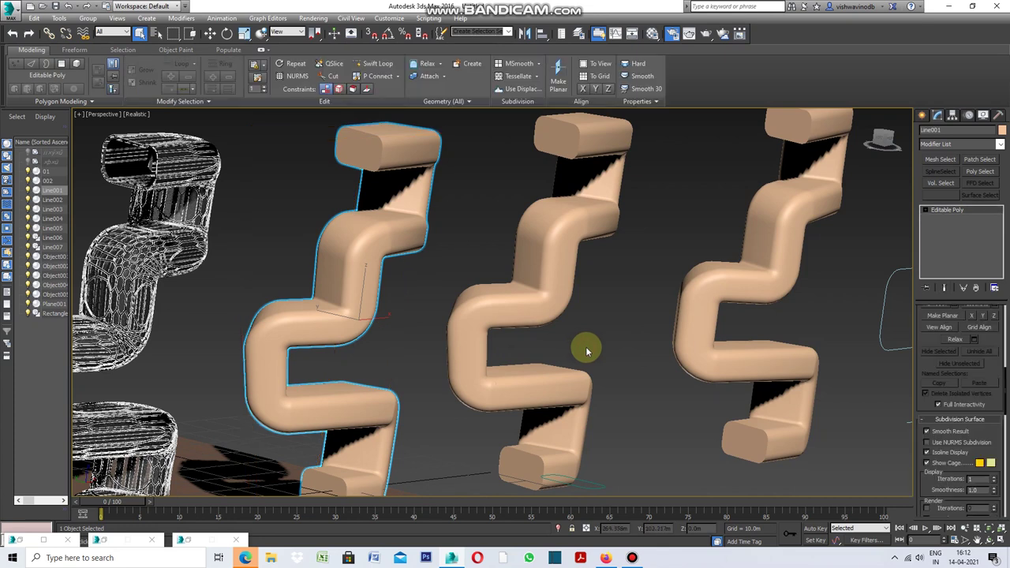
pyautogui.scroll(2, 957, 396)
pyautogui.scroll(2, 957, 397)
pyautogui.scroll(2, 957, 397)
pyautogui.scroll(2, 957, 397)
pyautogui.scroll(2, 957, 397)
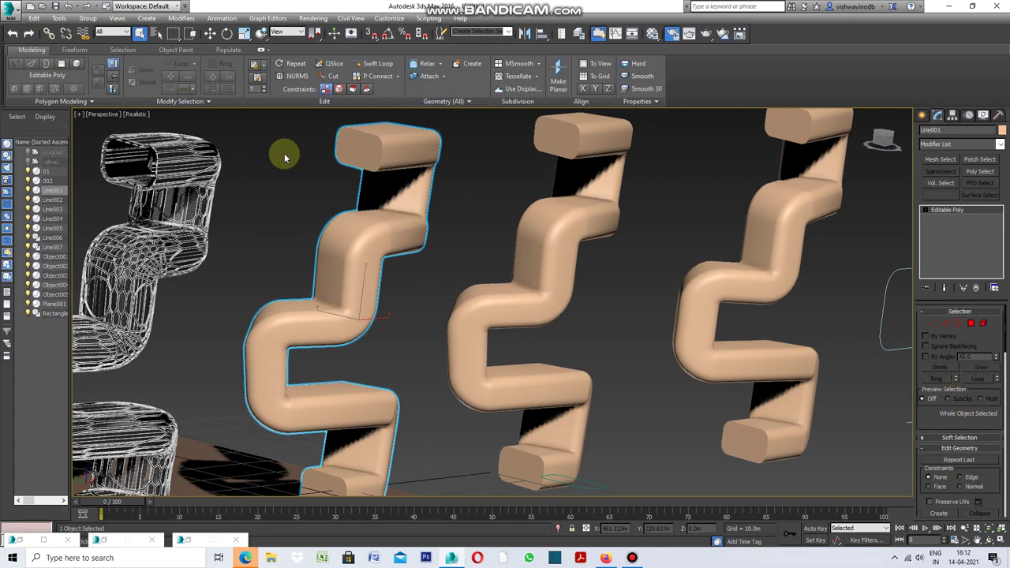
# - Turn on edged-faces display so mesh edges show over the shaded chairs
pyautogui.click(136, 117)
pyautogui.click(136, 114)
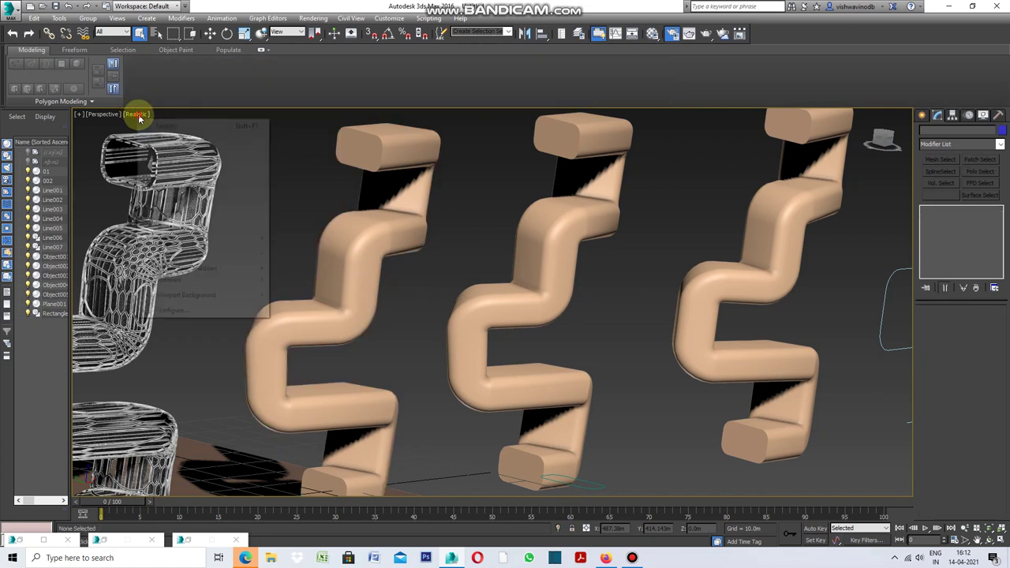
pyautogui.click(183, 161)
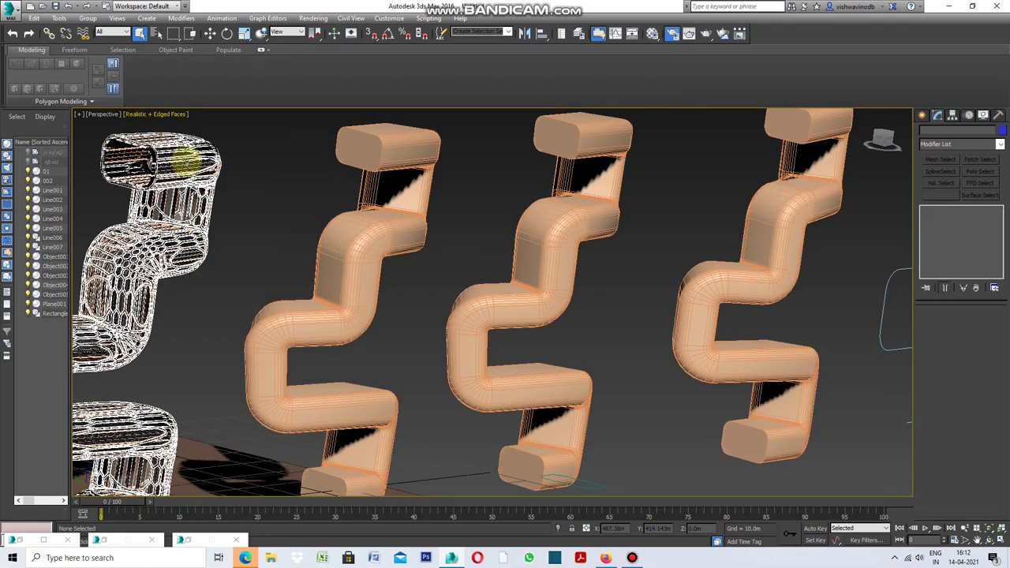
pyautogui.scroll(-3, 378, 355)
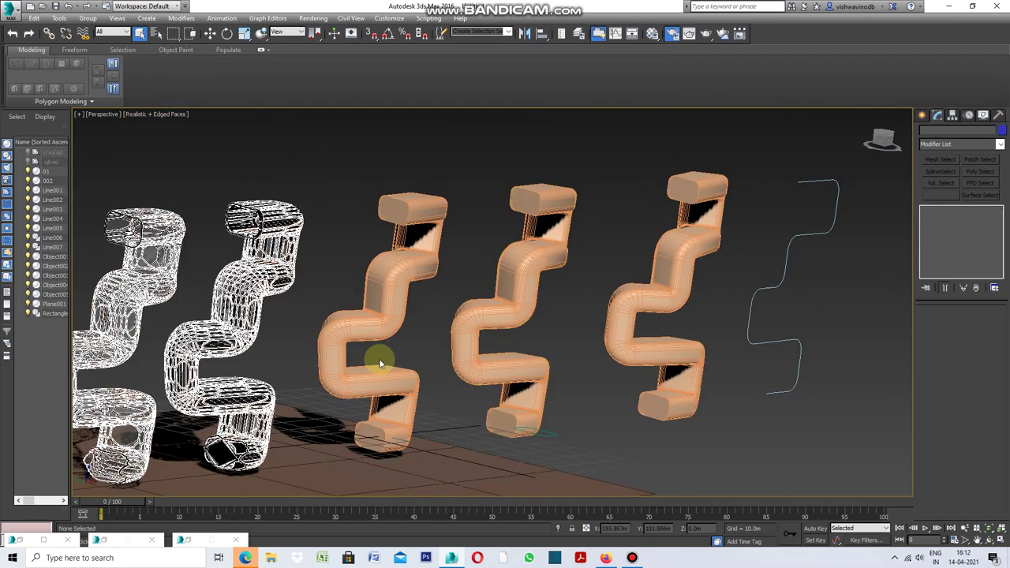
pyautogui.scroll(4, 380, 364)
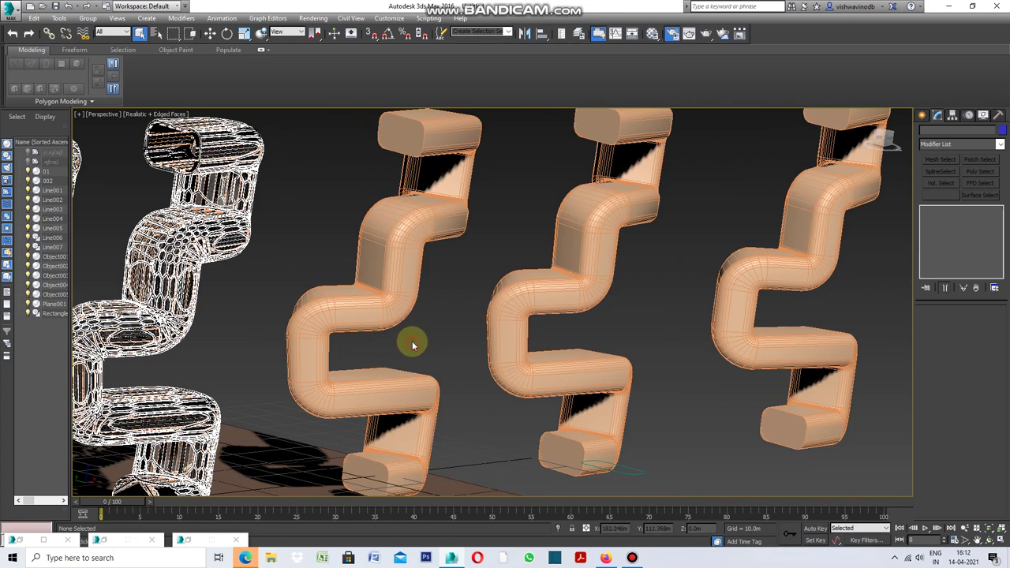
# - Select end-face edges on the left chair and extend them to the full 328-edge ring
pyautogui.click(395, 316)
pyautogui.click(390, 343)
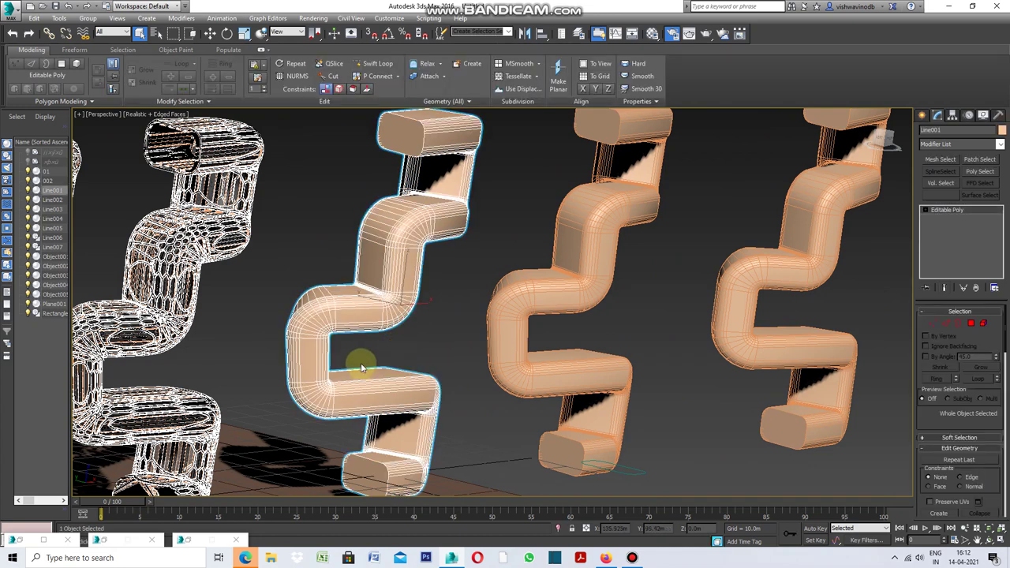
pyautogui.scroll(2, 356, 353)
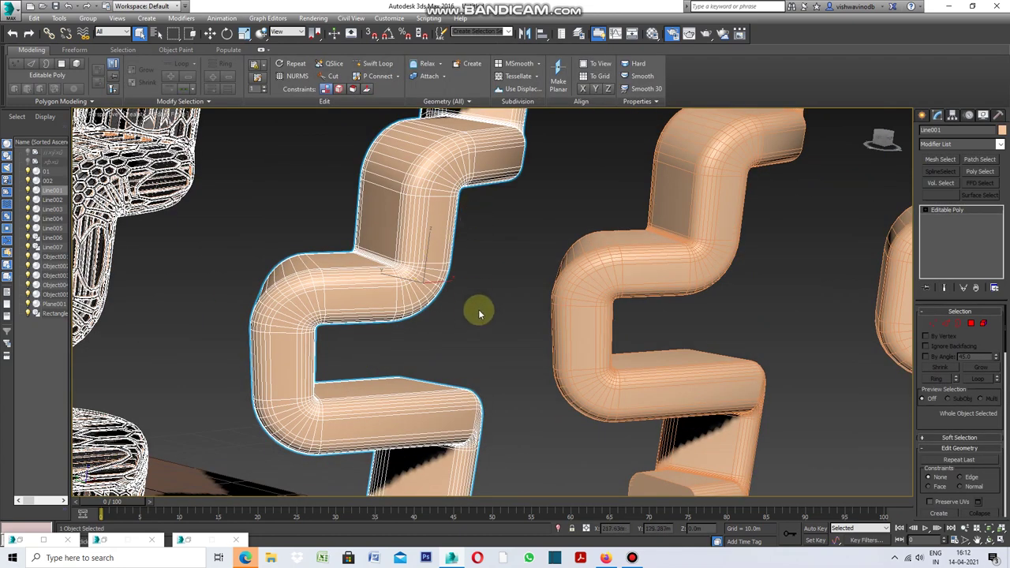
pyautogui.click(946, 325)
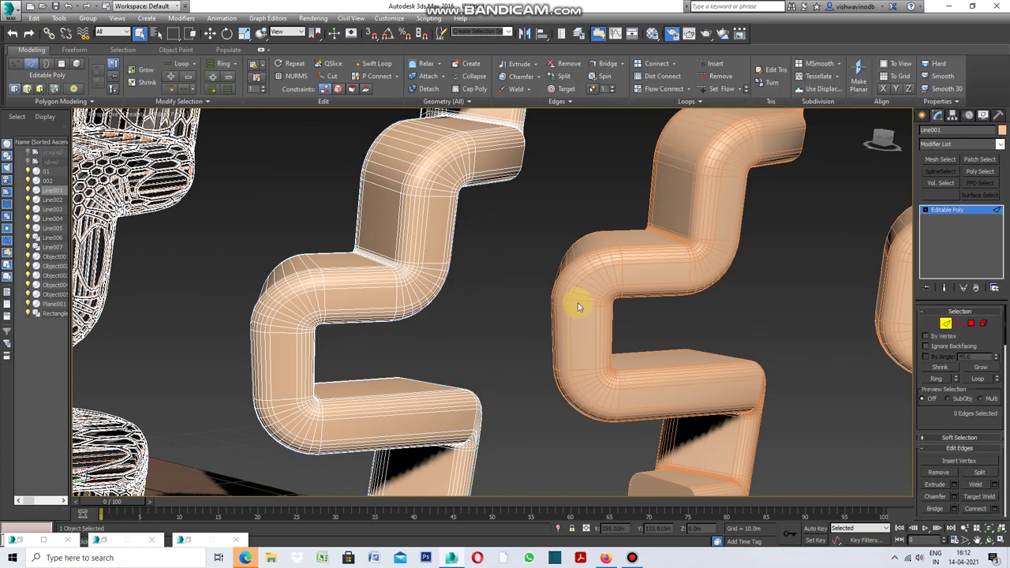
pyautogui.scroll(-3, 492, 242)
pyautogui.scroll(2, 452, 425)
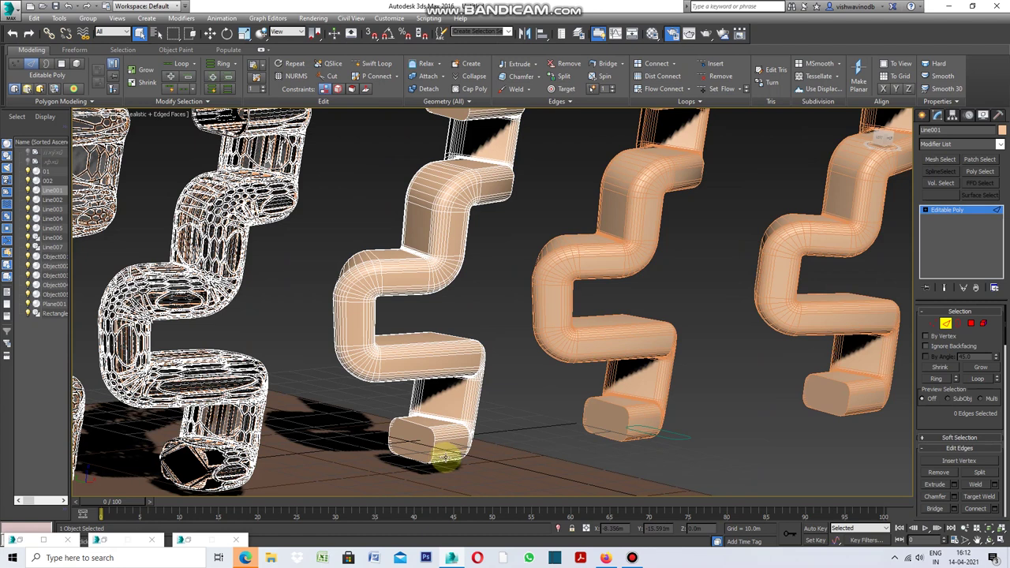
pyautogui.scroll(2, 444, 458)
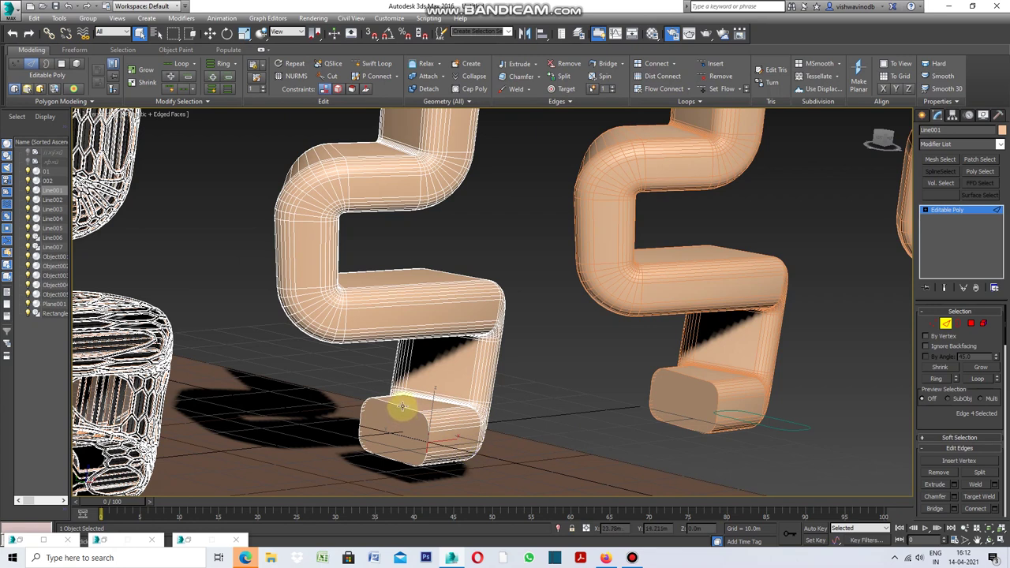
pyautogui.keyDown('ctrl'); pyautogui.click(359, 424); pyautogui.keyUp('ctrl')
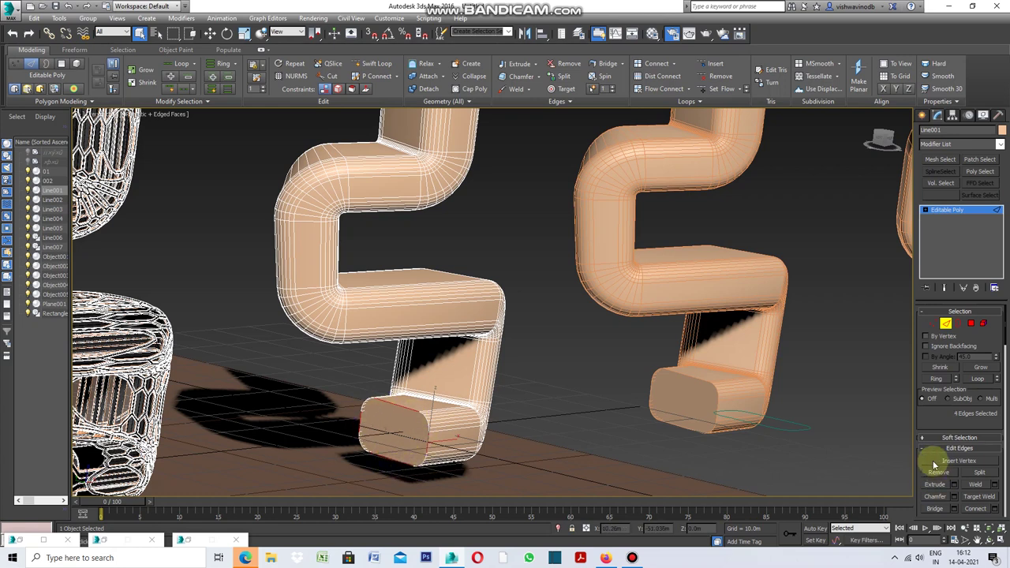
pyautogui.click(936, 379)
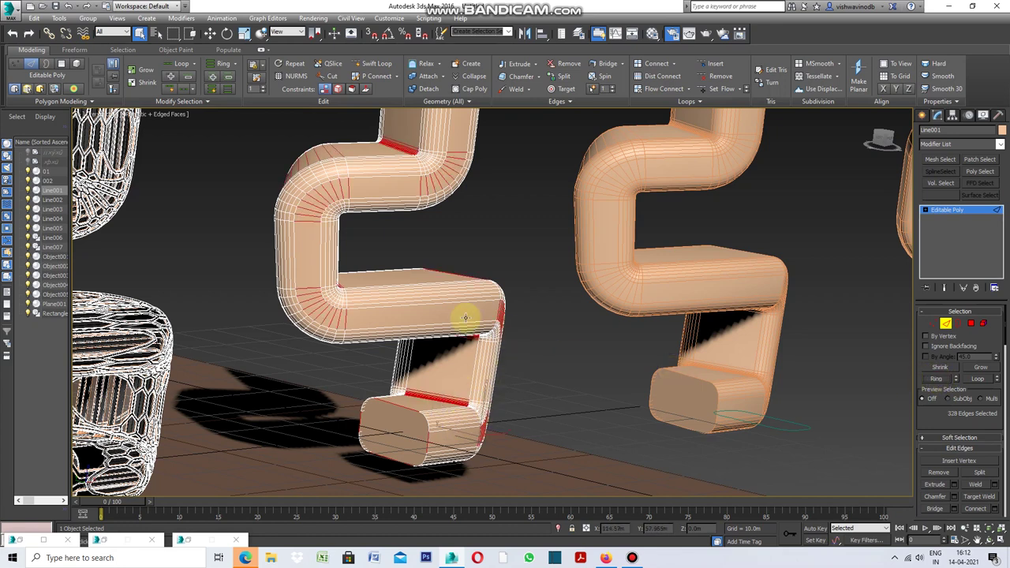
# - Start Connect on the ring edges, previewing one lengthwise edge loop along Line001
pyautogui.scroll(-2, 442, 312)
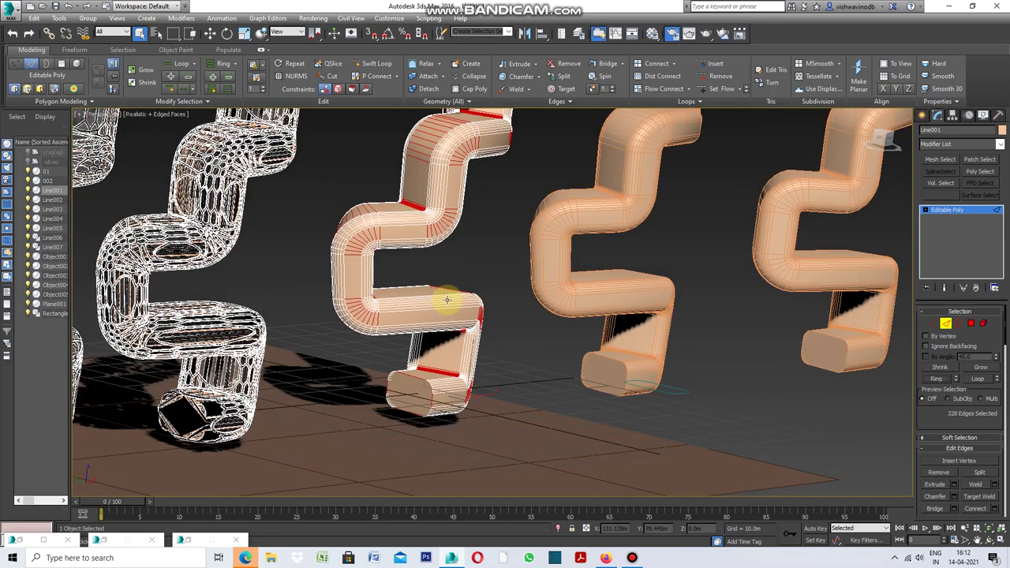
pyautogui.scroll(-3, 450, 300)
pyautogui.scroll(5, 458, 275)
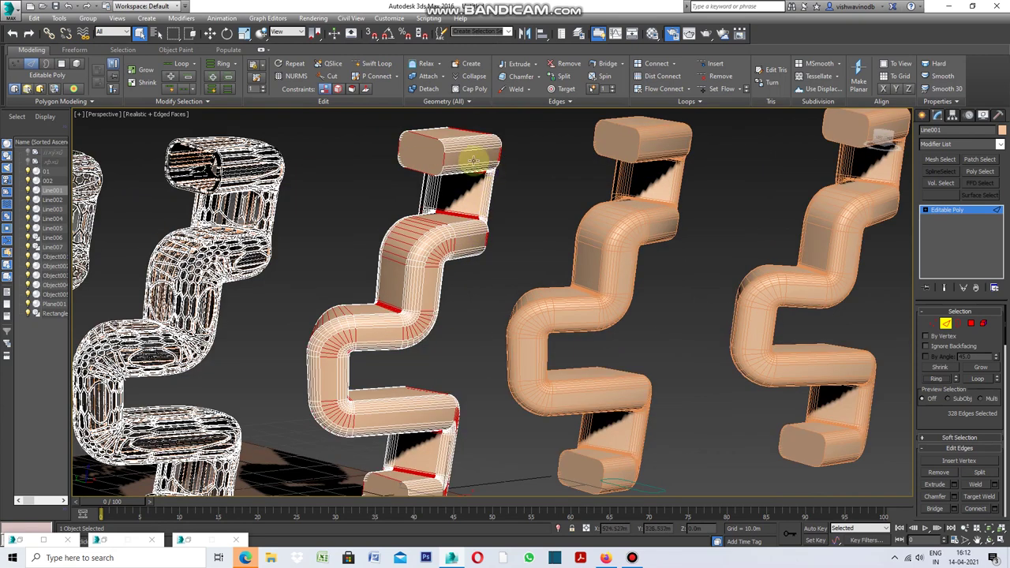
pyautogui.scroll(-2, 421, 268)
pyautogui.scroll(-2, 415, 281)
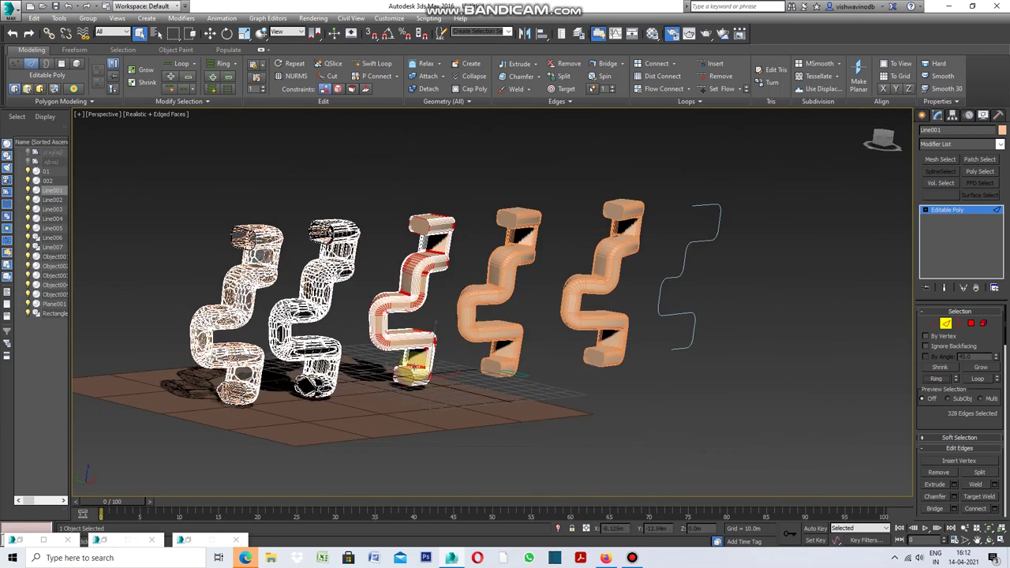
pyautogui.scroll(5, 418, 401)
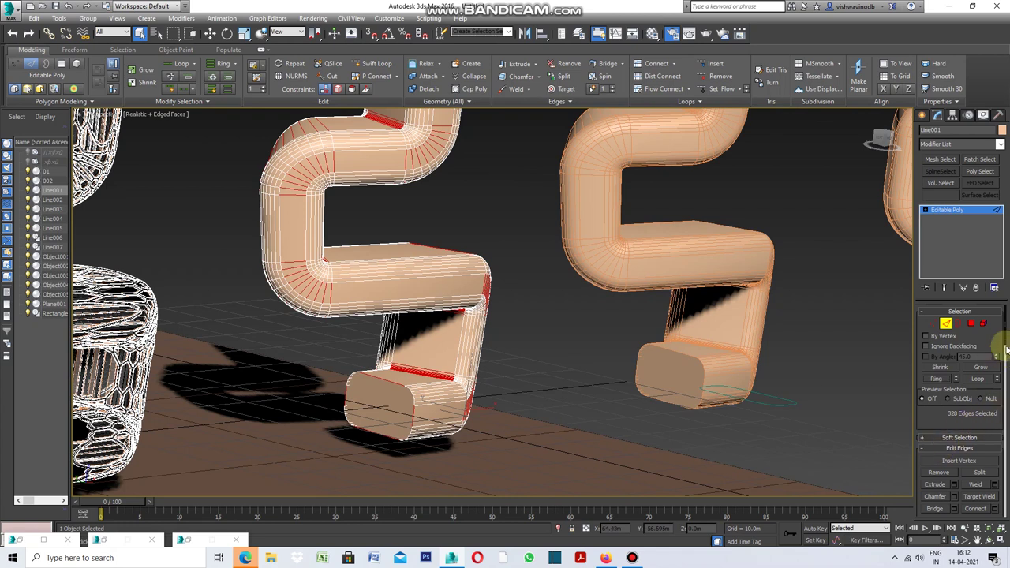
pyautogui.scroll(-1, 1006, 339)
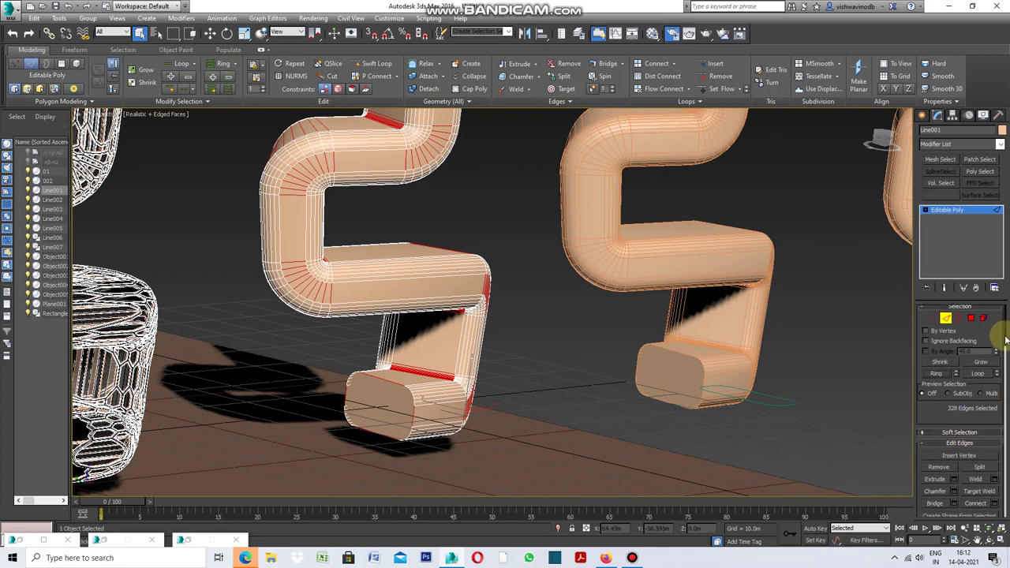
pyautogui.moveTo(1006, 340); pyautogui.dragTo(1005, 375)
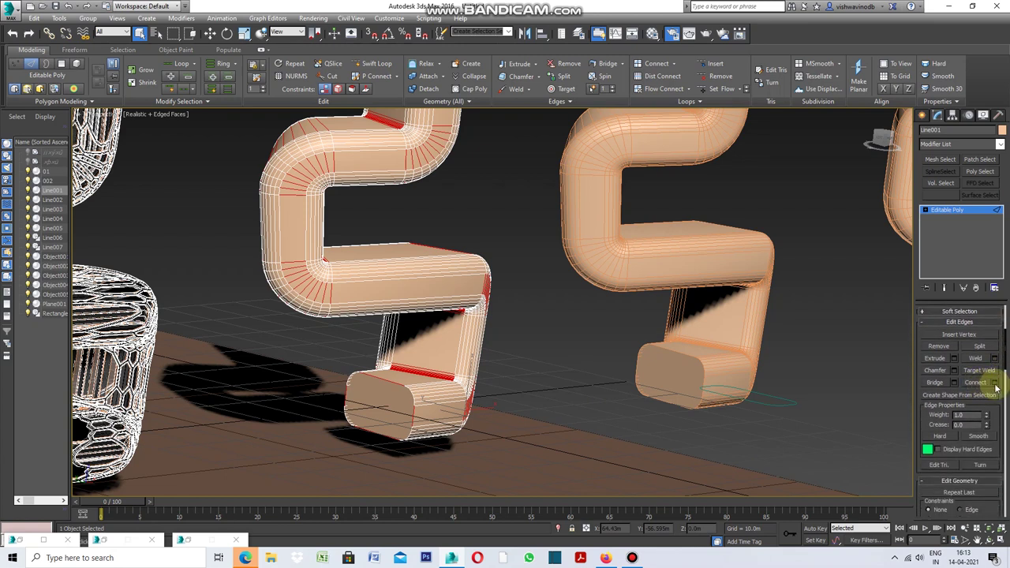
pyautogui.click(995, 382)
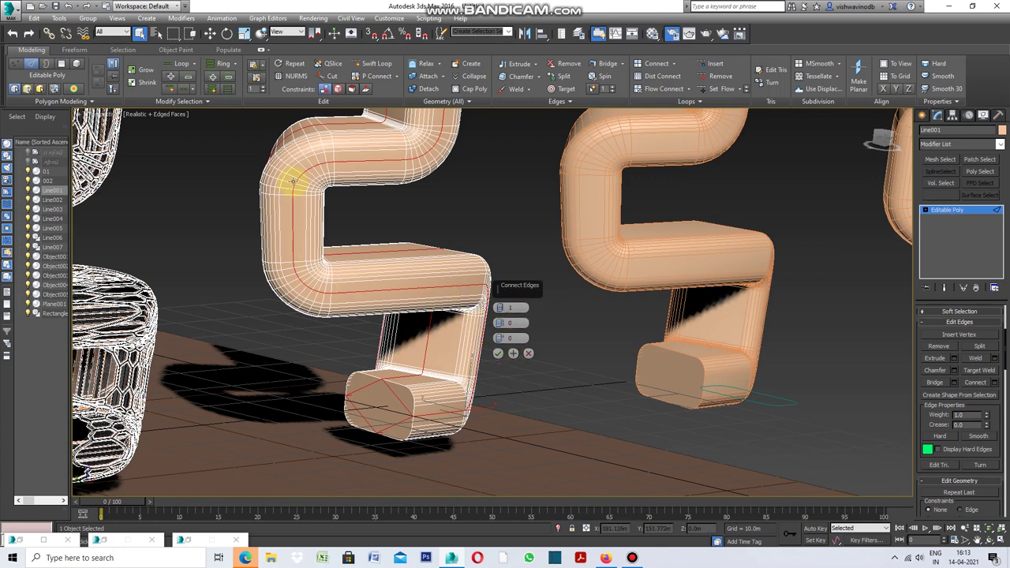
# - Raise Connect to 5 segments, confirm the new lengthwise loops, and clear the edge selection
pyautogui.scroll(3, 424, 300)
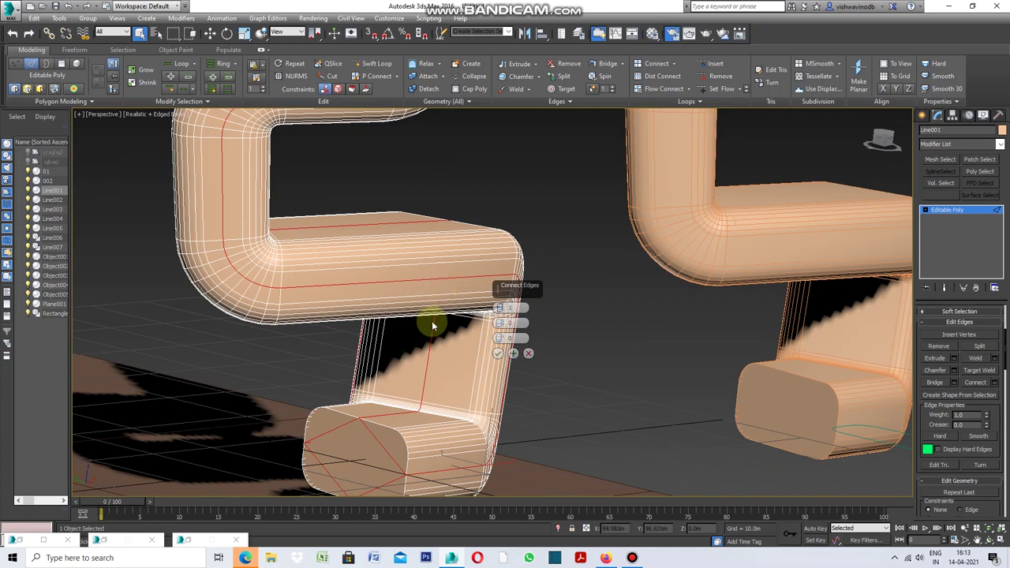
pyautogui.click(503, 309)
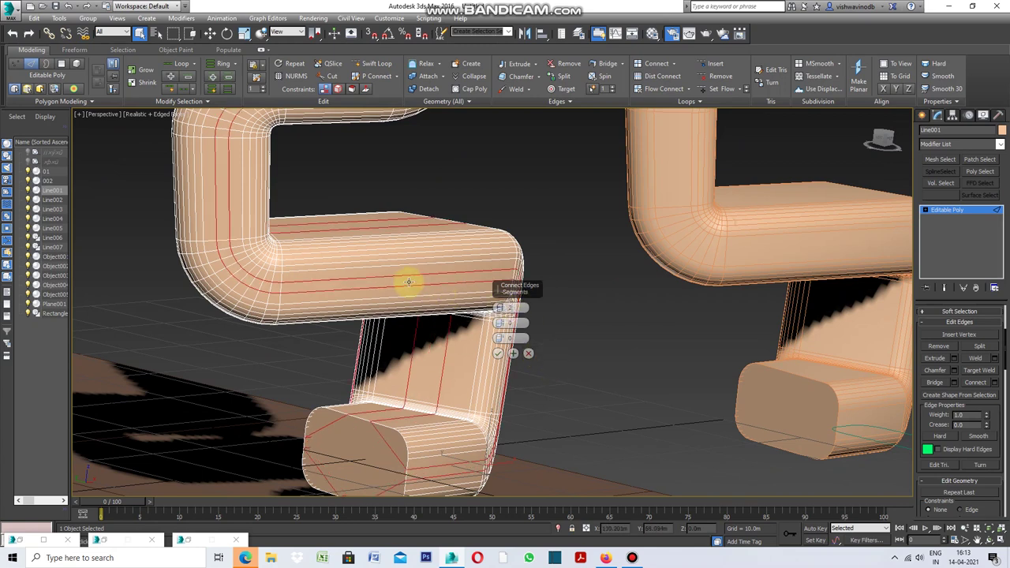
pyautogui.click(505, 309)
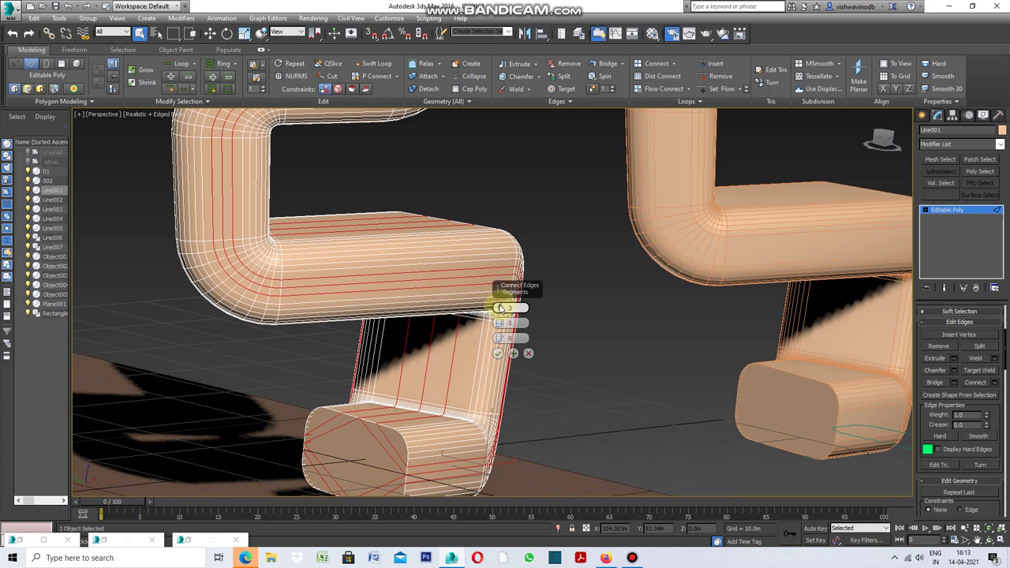
pyautogui.click(499, 308)
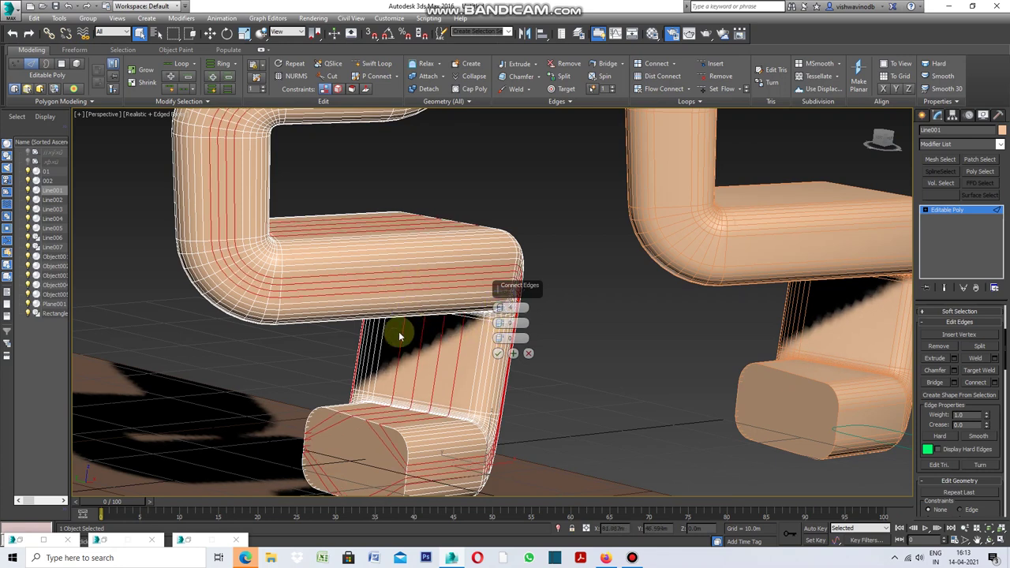
pyautogui.click(500, 308)
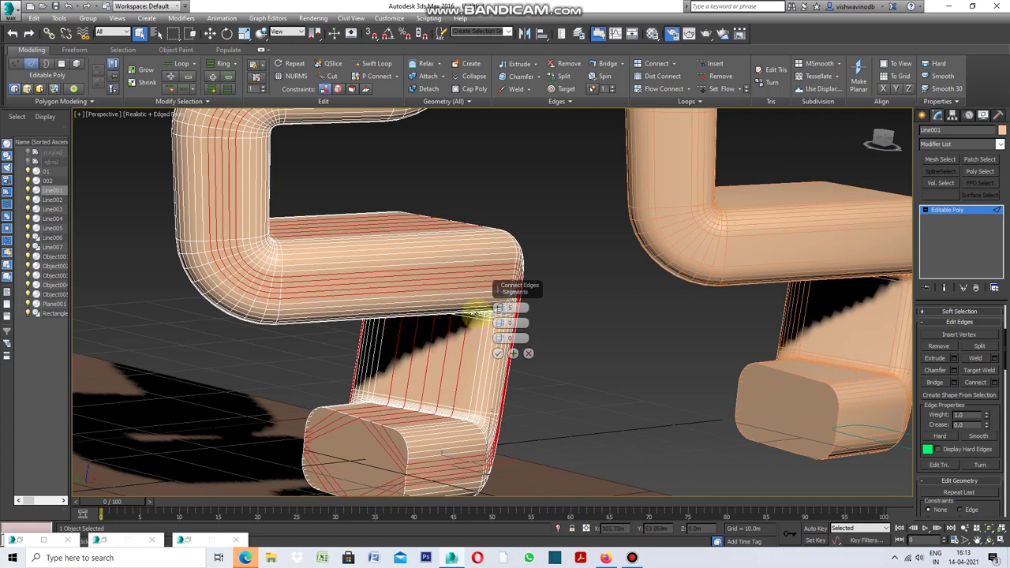
pyautogui.scroll(-3, 387, 326)
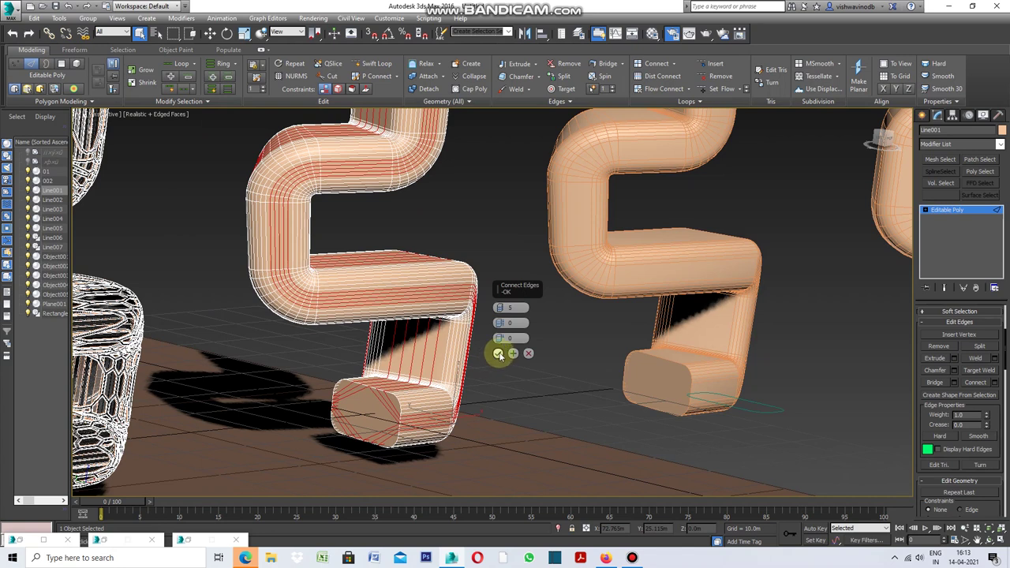
pyautogui.click(498, 354)
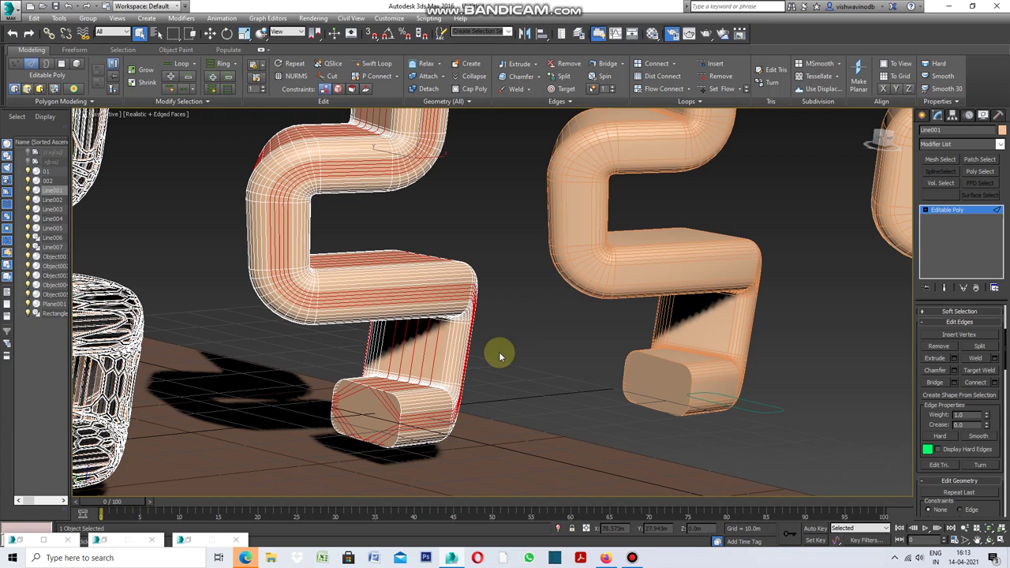
pyautogui.scroll(3, 424, 311)
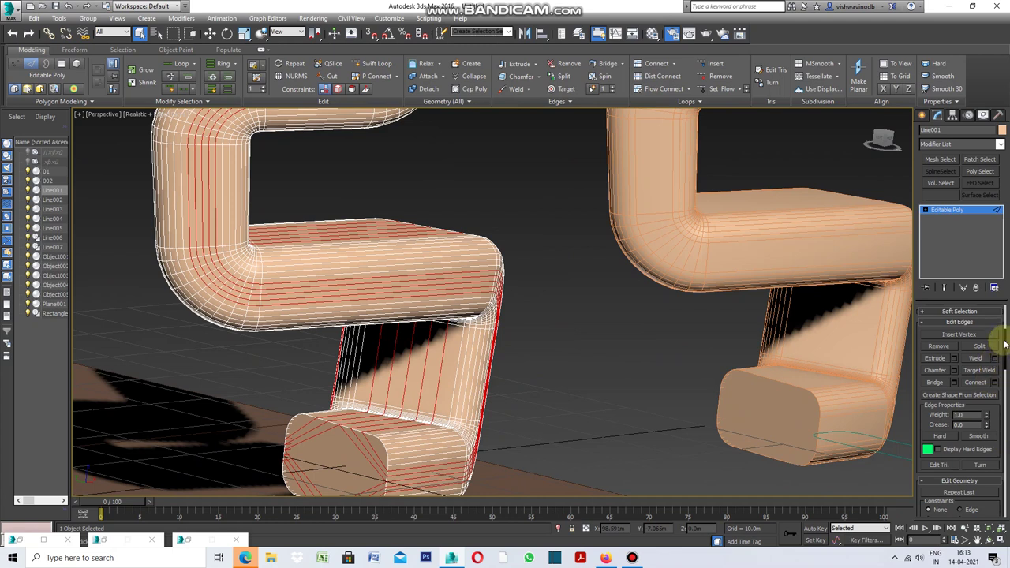
pyautogui.moveTo(1005, 345); pyautogui.dragTo(1001, 297)
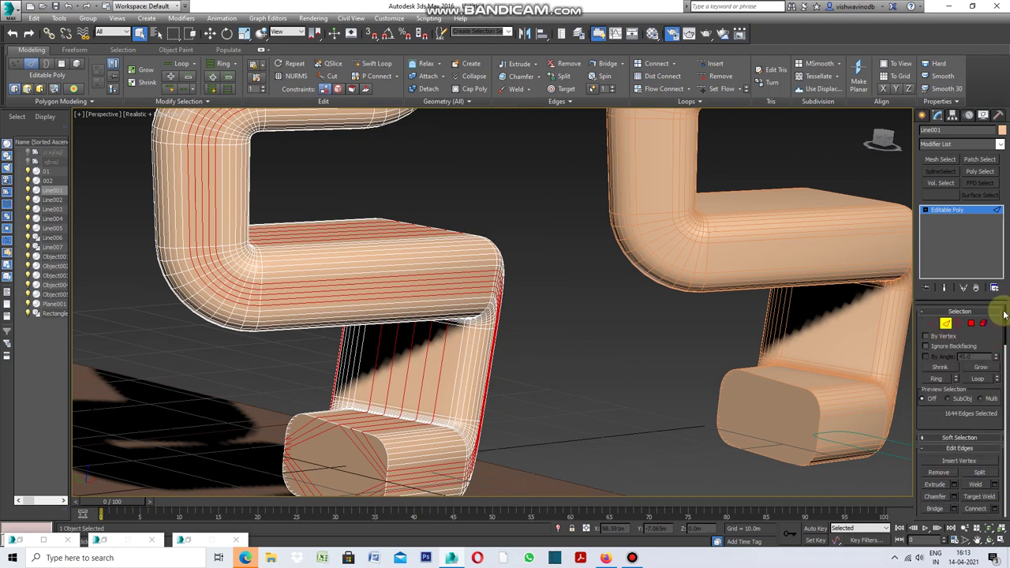
pyautogui.click(550, 337)
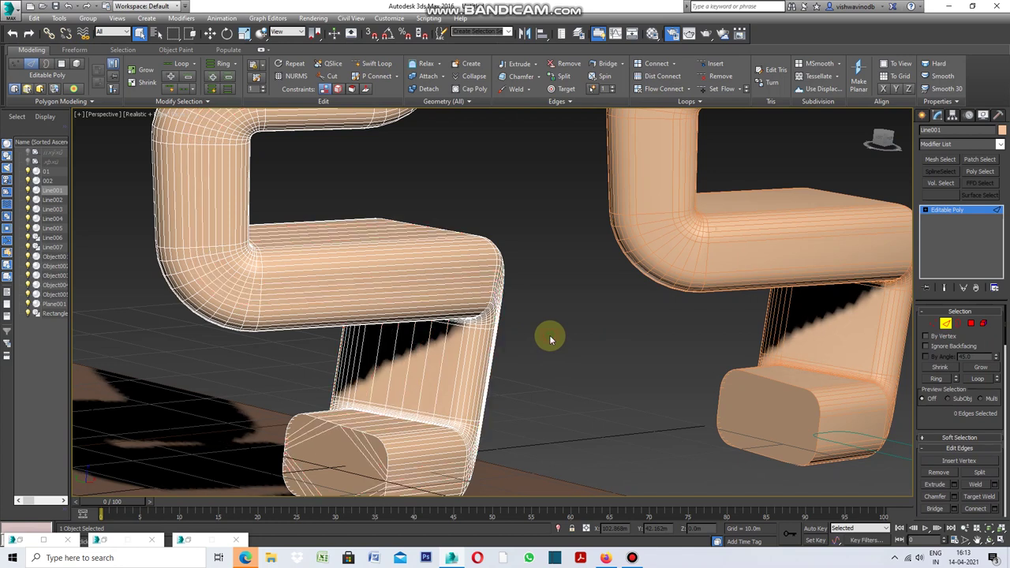
# - Try Generate Topology patterns on the tube, undoing each, then apply the Voronoi-like cell pattern
pyautogui.click(260, 286)
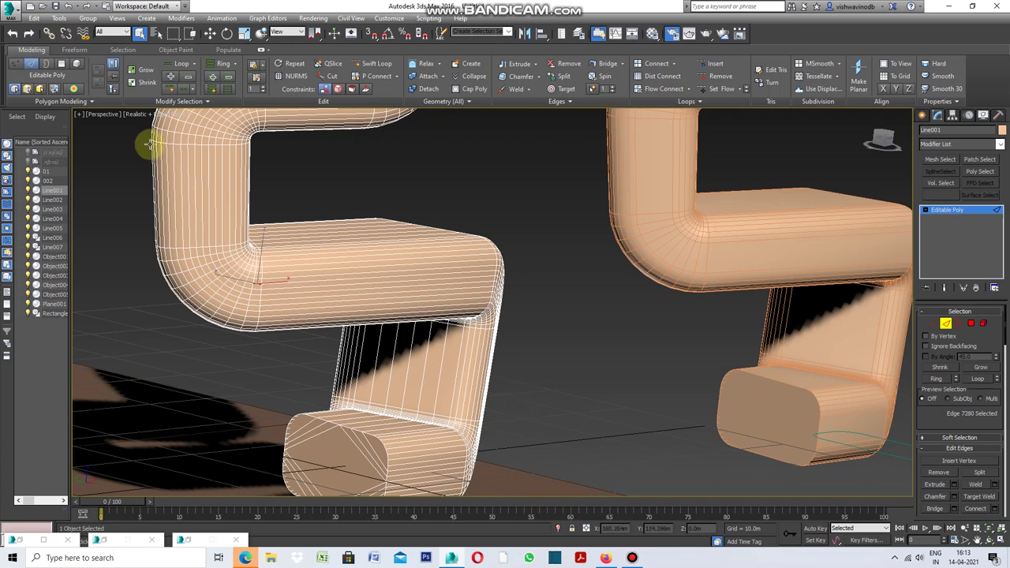
pyautogui.click(91, 105)
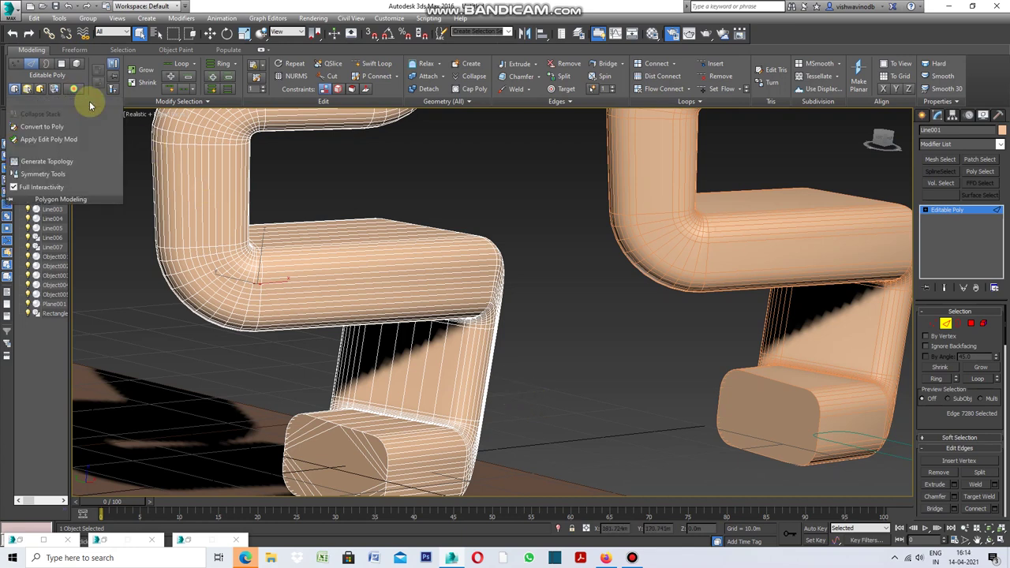
pyautogui.click(53, 166)
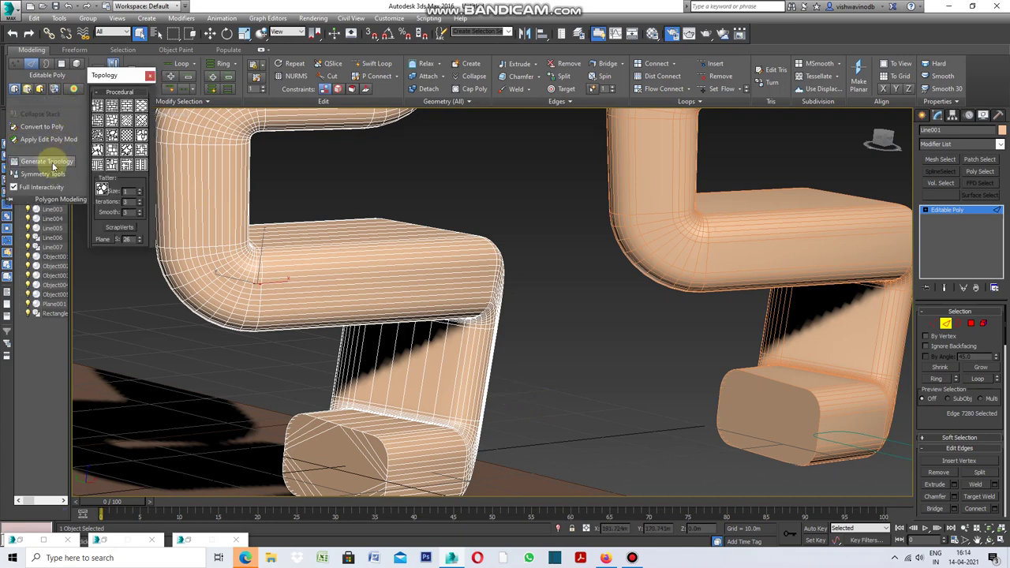
pyautogui.click(126, 136)
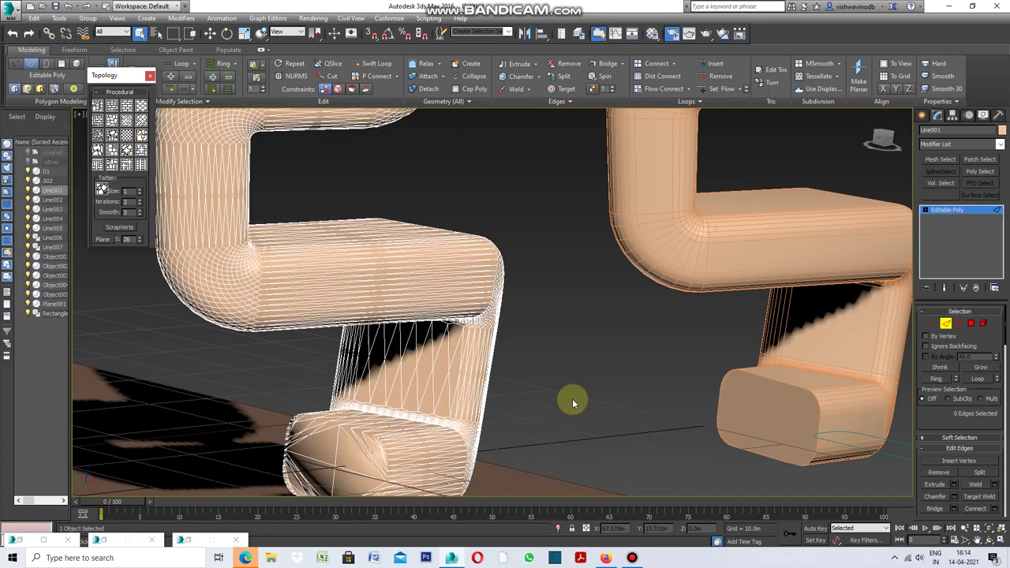
pyautogui.scroll(-5, 572, 403)
pyautogui.scroll(4, 544, 195)
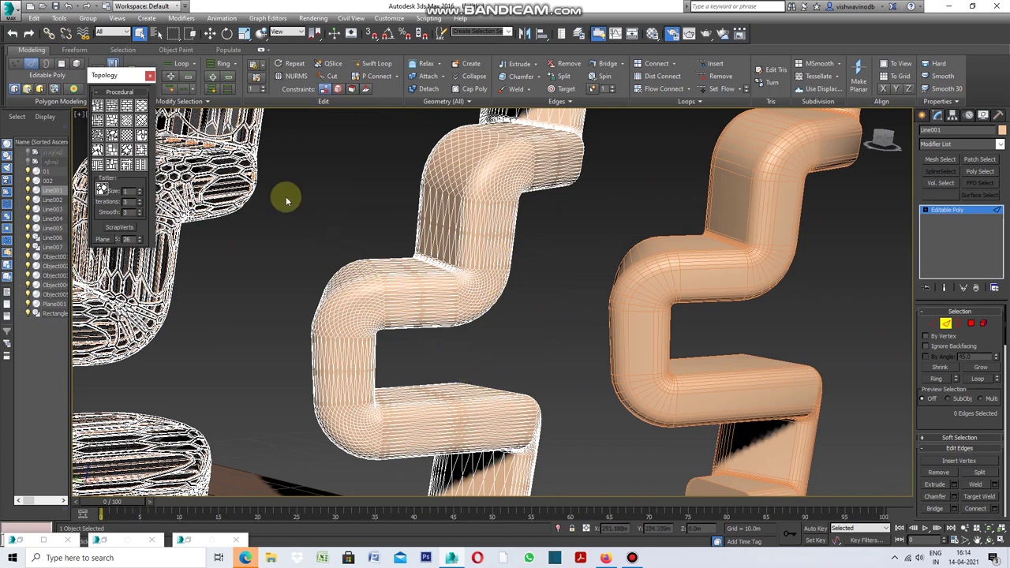
pyautogui.hotkey('ctrl', 'z')
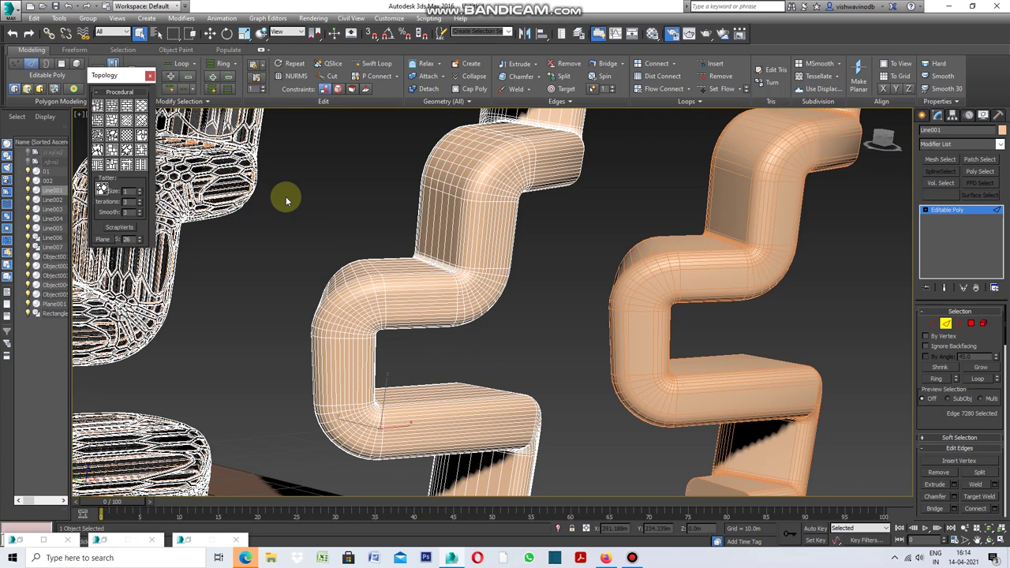
pyautogui.click(142, 120)
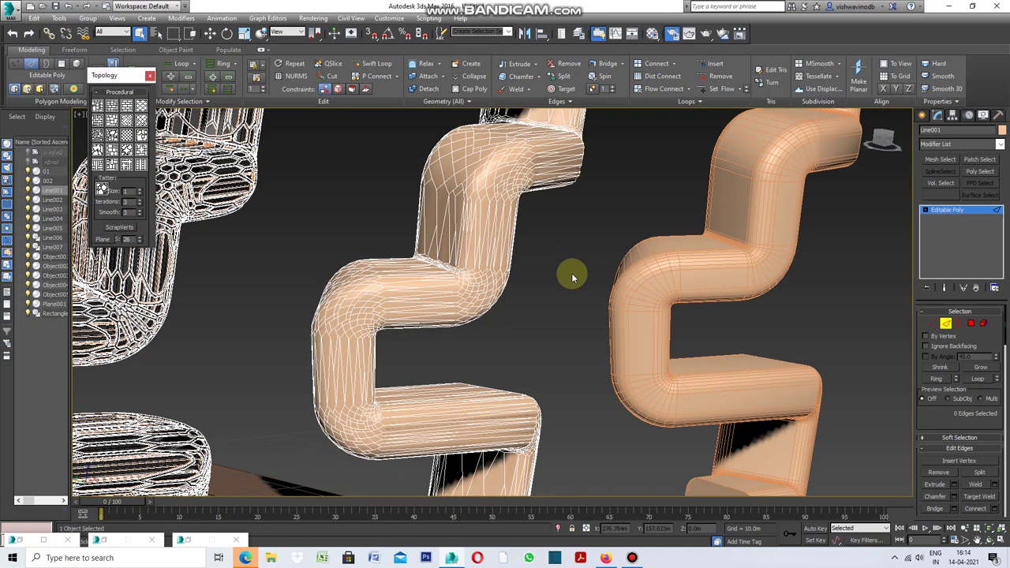
pyautogui.hotkey('ctrl', 'z')
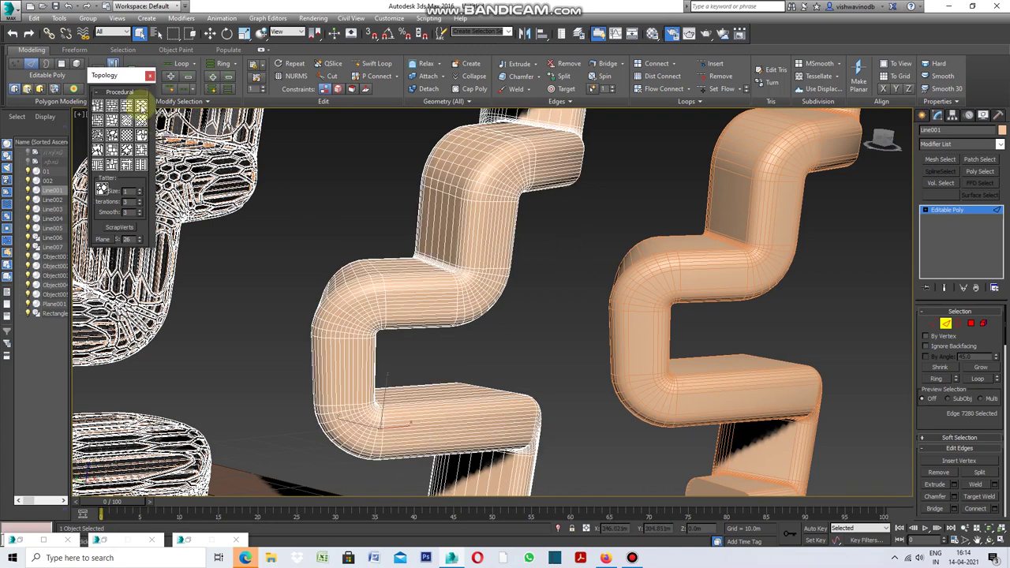
pyautogui.click(141, 105)
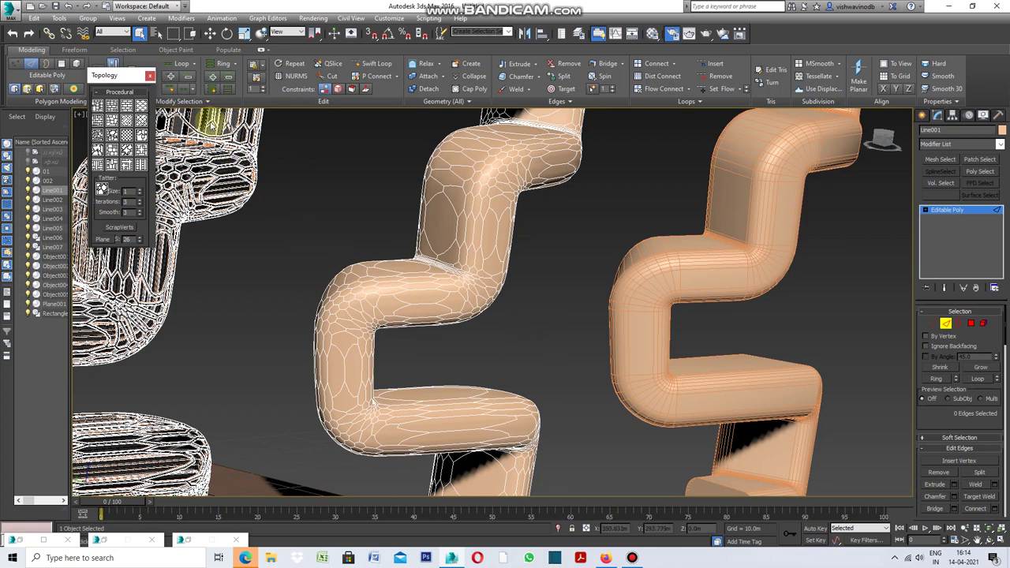
# - Close the Topology window, zoom around the chairs, and enter Polygon sub-object mode
pyautogui.click(150, 76)
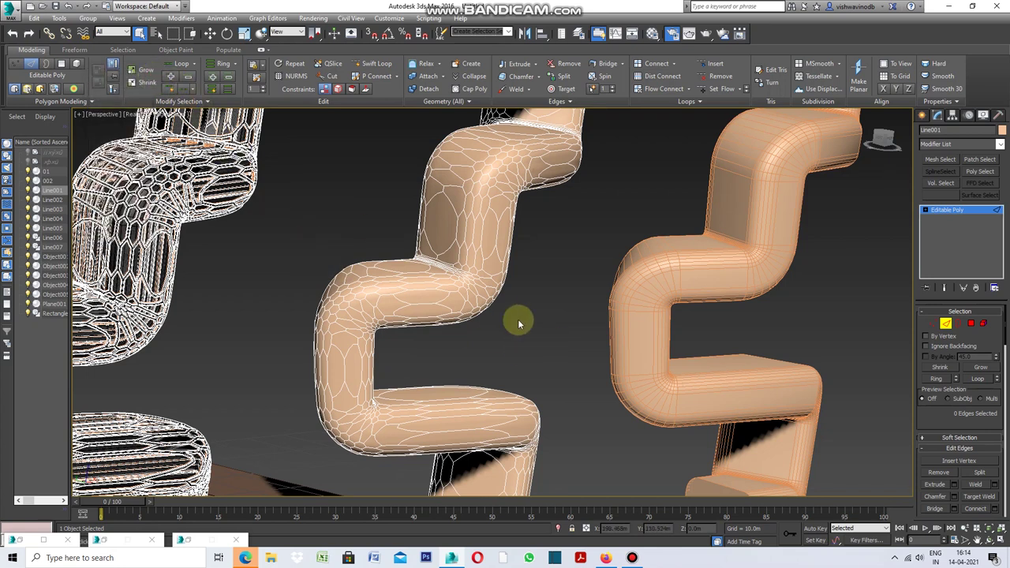
pyautogui.scroll(-3, 447, 266)
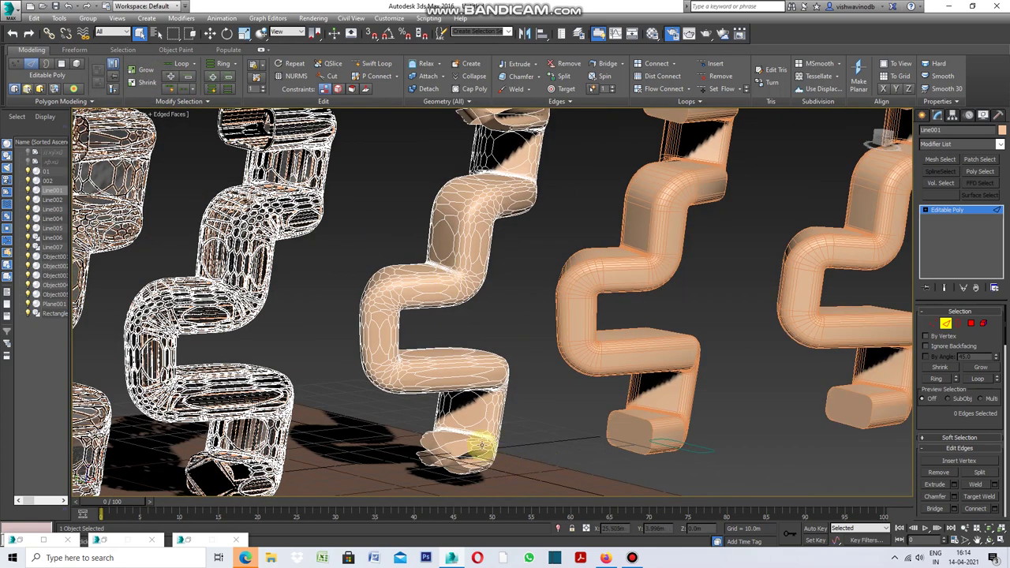
pyautogui.scroll(2, 486, 462)
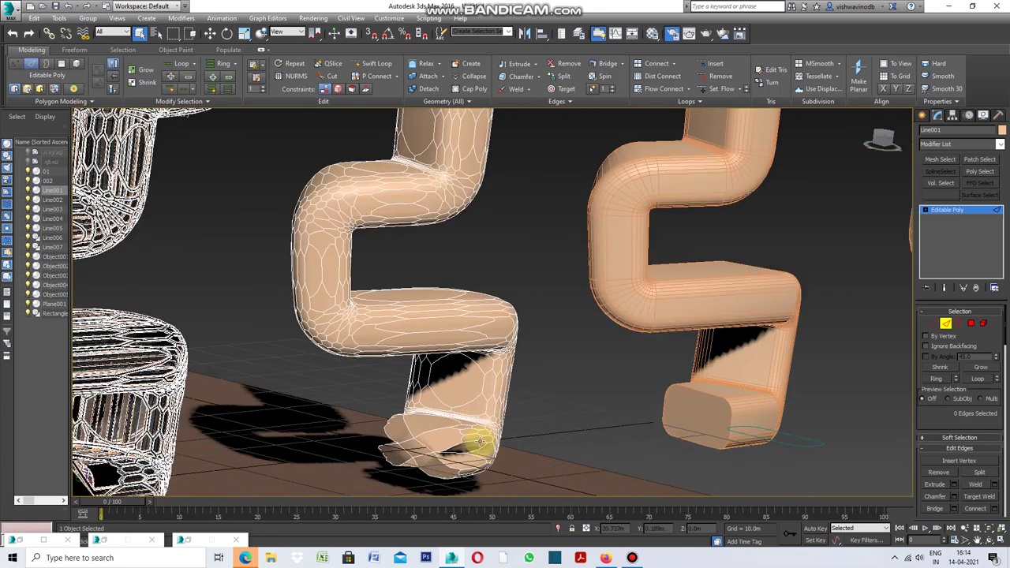
pyautogui.scroll(-3, 480, 444)
pyautogui.scroll(-3, 493, 316)
pyautogui.scroll(4, 520, 205)
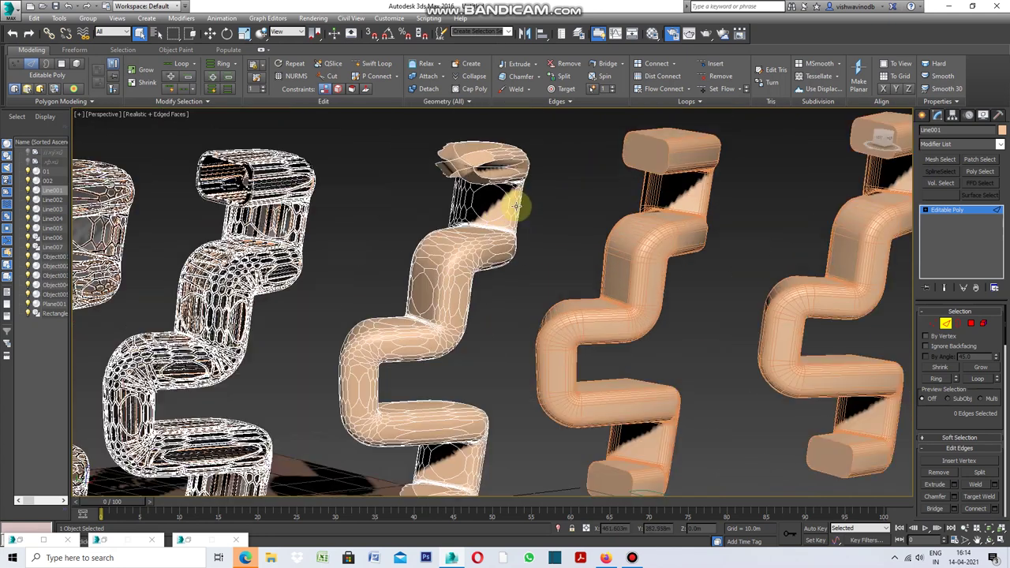
pyautogui.scroll(2, 498, 221)
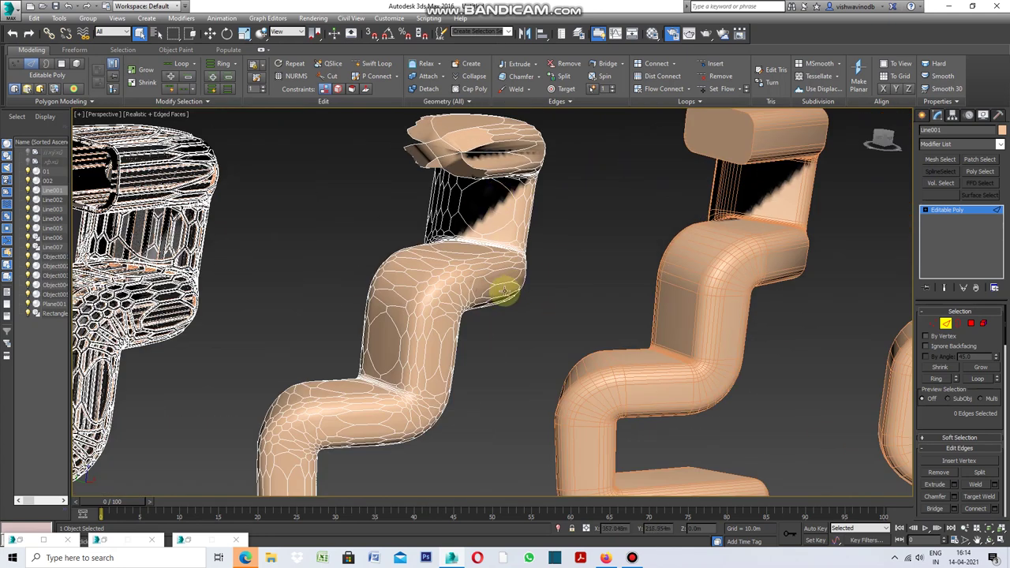
pyautogui.scroll(2, 503, 289)
pyautogui.scroll(-2, 448, 208)
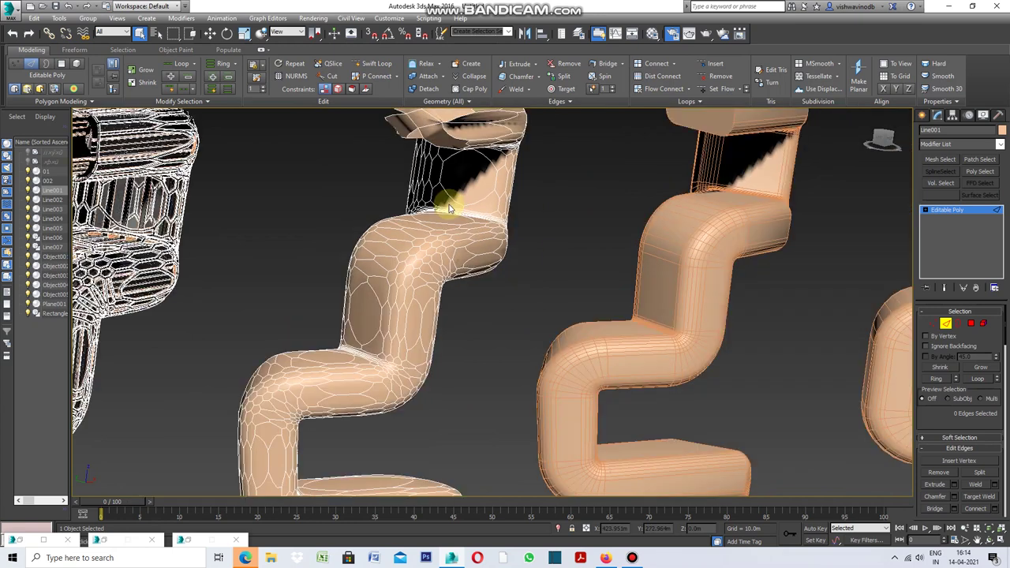
pyautogui.scroll(-2, 430, 229)
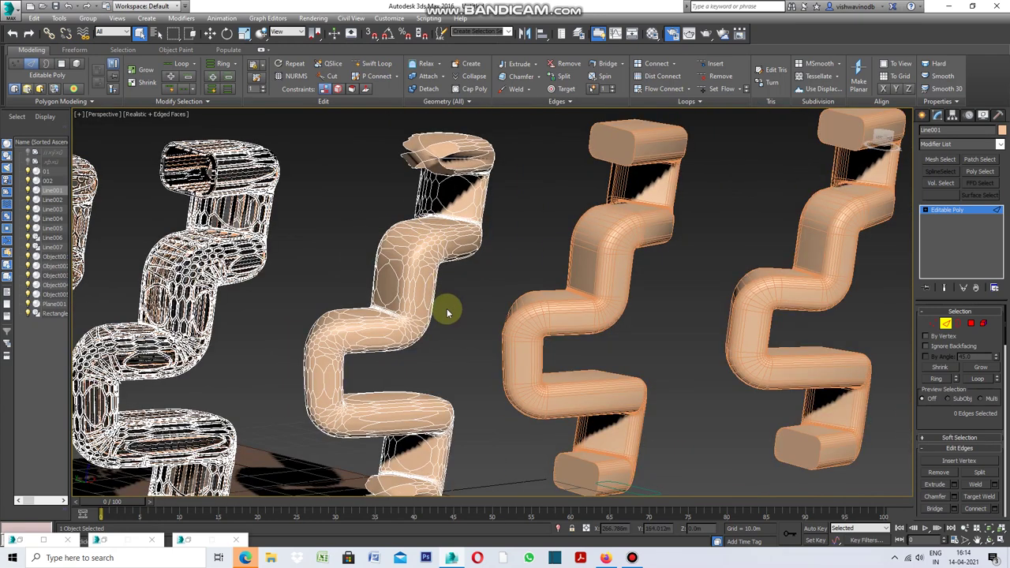
pyautogui.scroll(2, 447, 309)
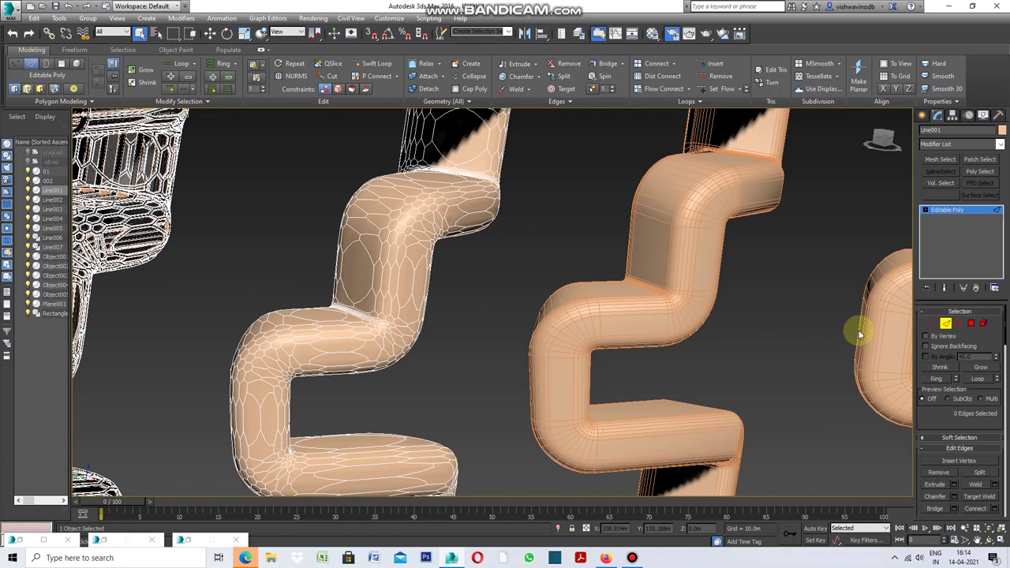
pyautogui.click(972, 325)
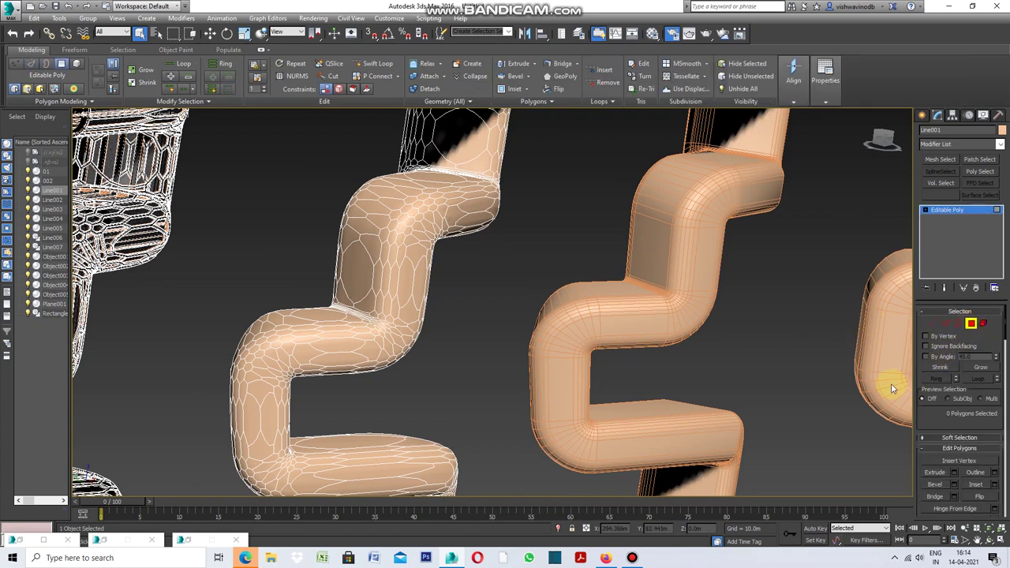
# - Select all of Line001's polygons and inset them By Polygon by 0.1m
pyautogui.hotkey('ctrl', 'a')
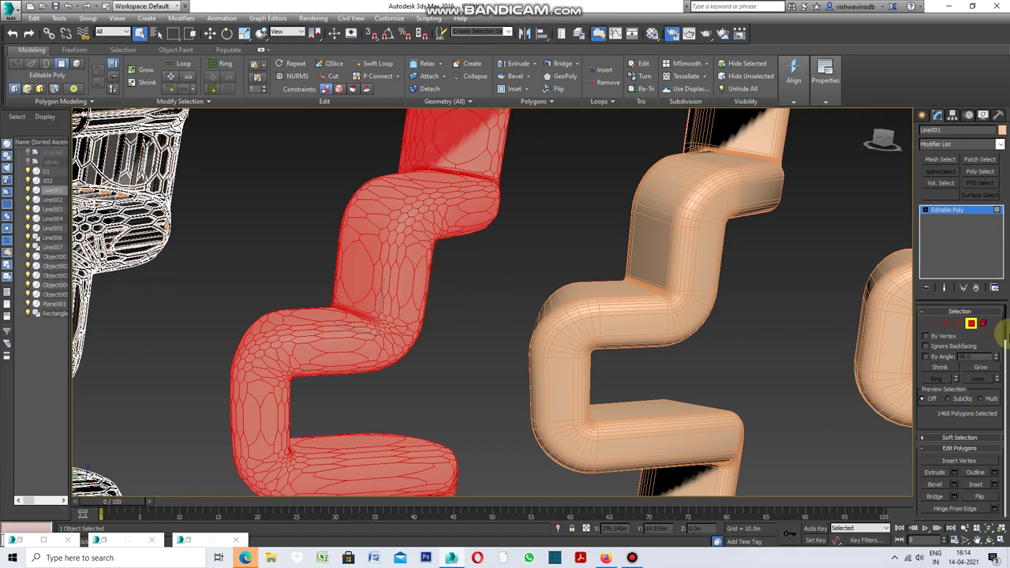
pyautogui.scroll(-5, 1002, 332)
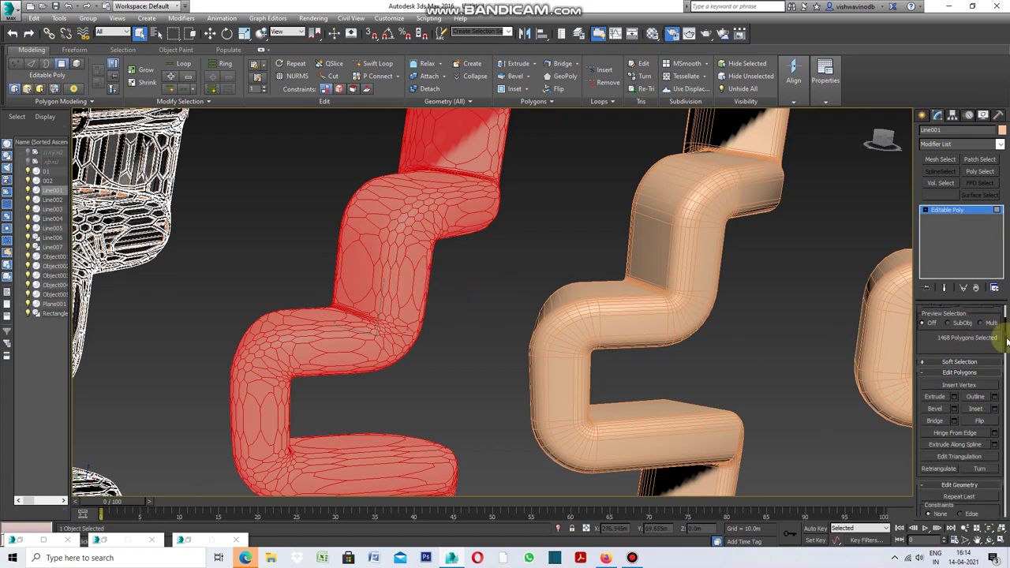
pyautogui.click(994, 393)
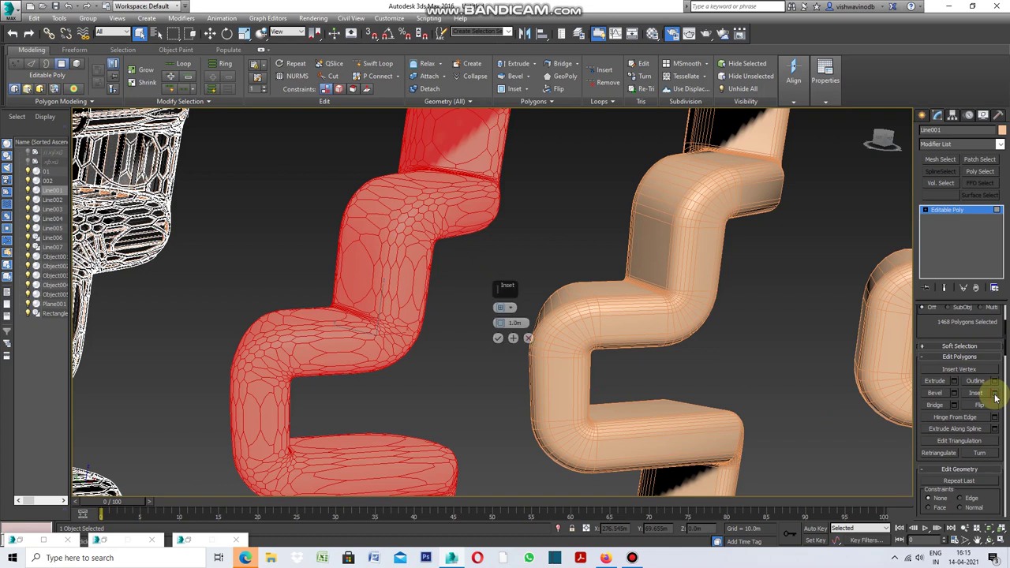
pyautogui.scroll(2, 425, 339)
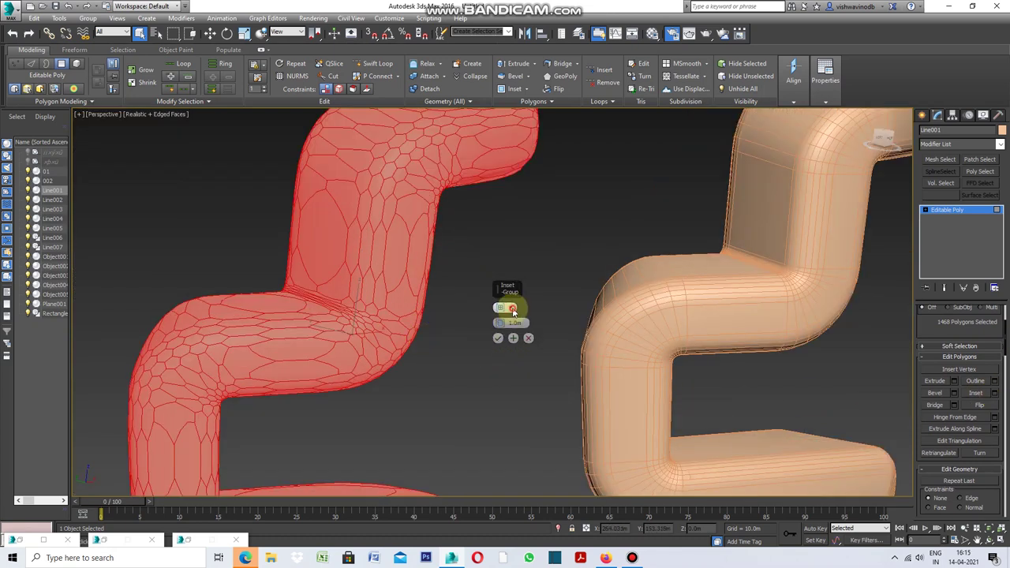
pyautogui.click(510, 308)
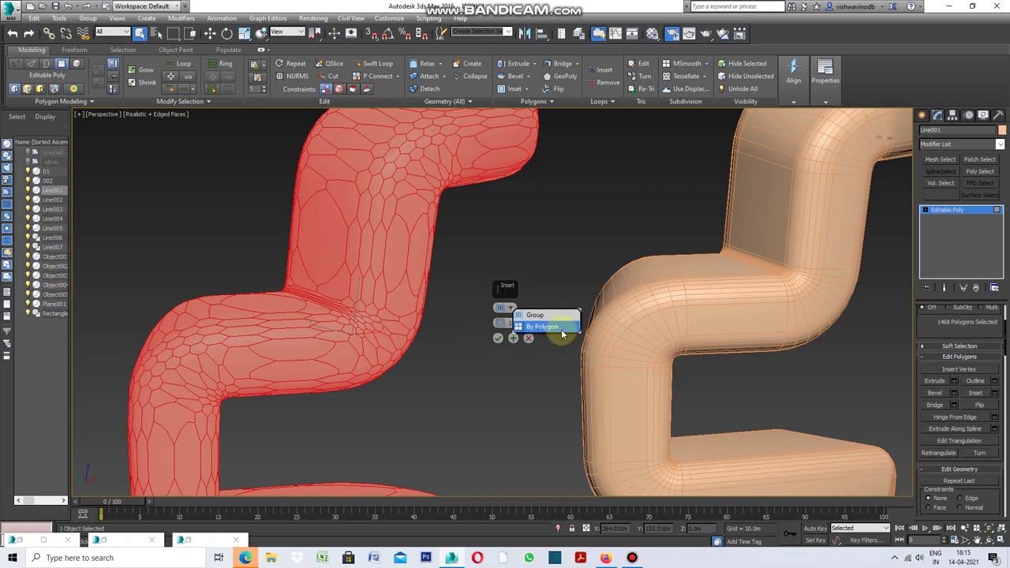
pyautogui.click(544, 327)
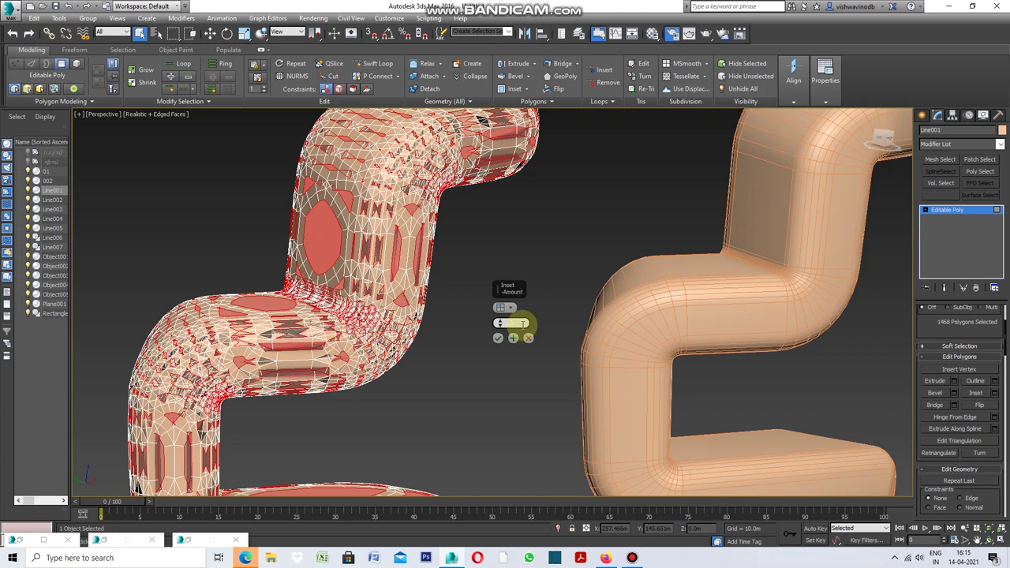
pyautogui.write('0.1')
pyautogui.press('Return')
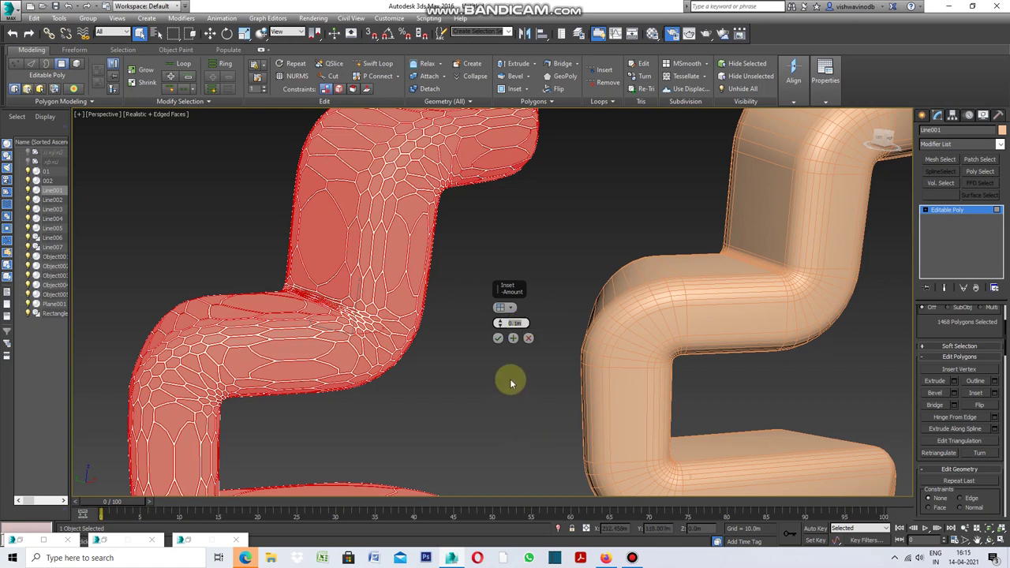
pyautogui.click(497, 340)
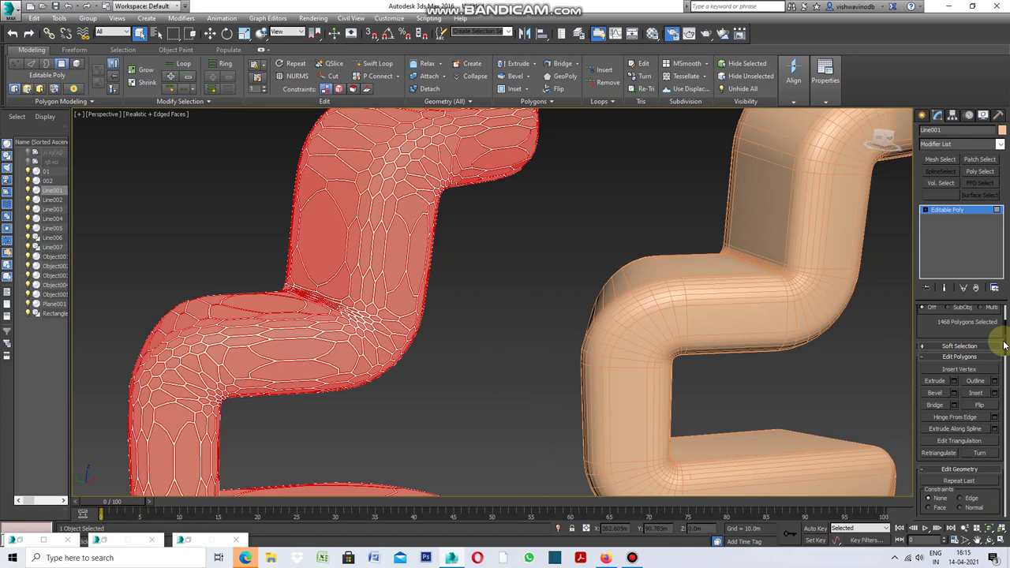
# - Detach the selected inset cell polygons as a separate object
pyautogui.moveTo(1005, 347); pyautogui.dragTo(1007, 377)
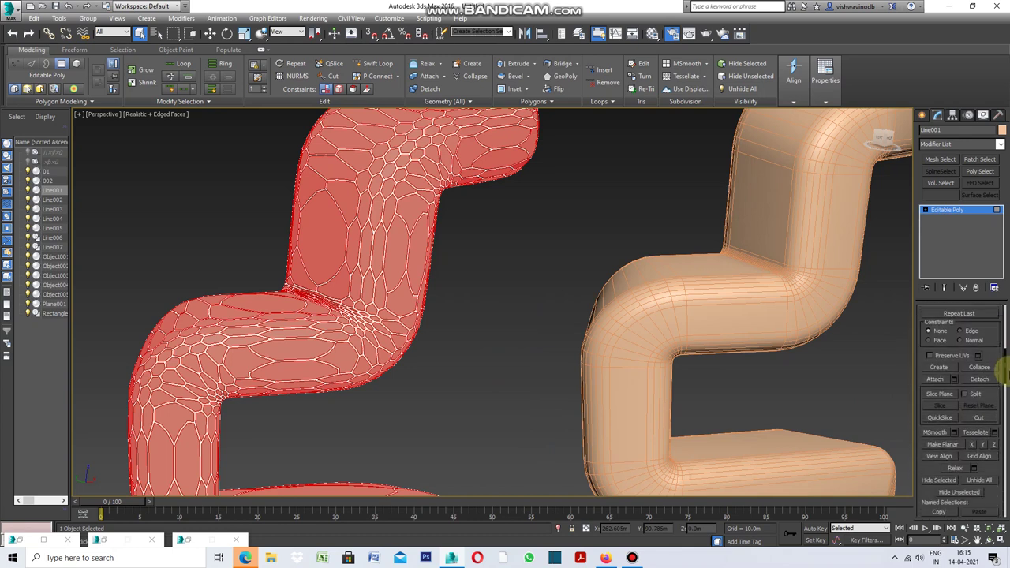
pyautogui.click(974, 380)
pyautogui.click(539, 285)
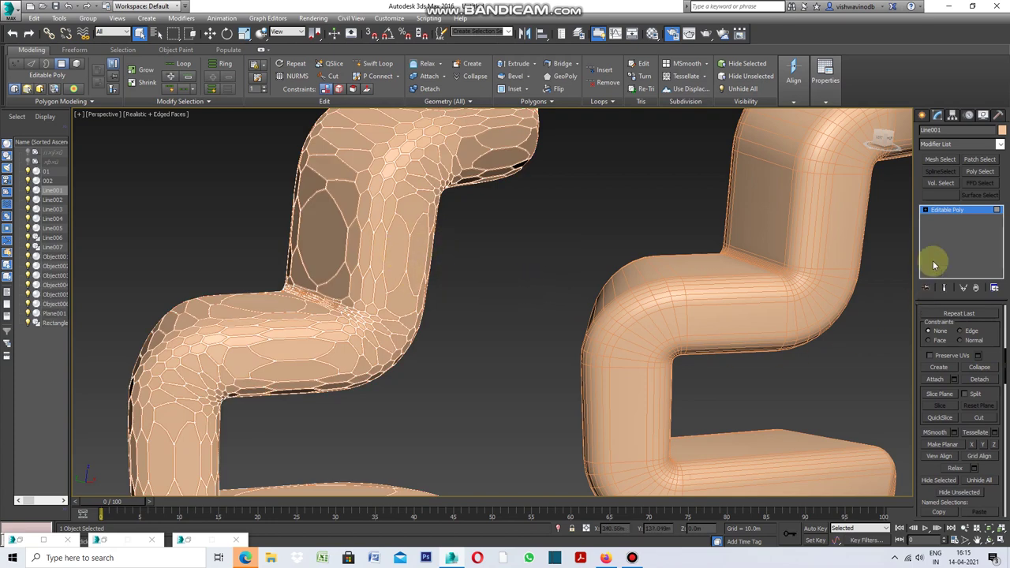
# - Set the remaining Line001 frame's object colour to black
pyautogui.click(1002, 129)
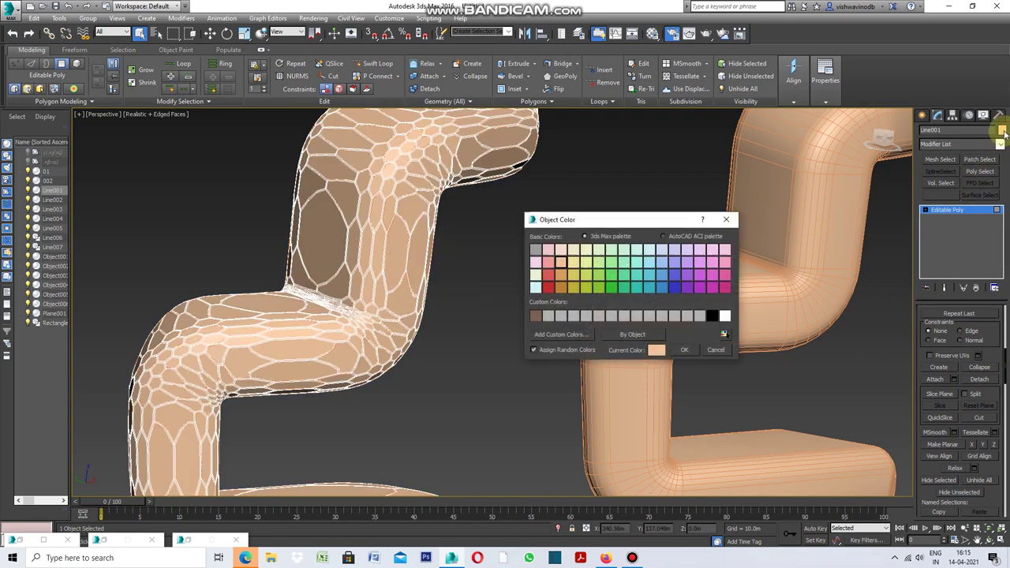
pyautogui.click(714, 316)
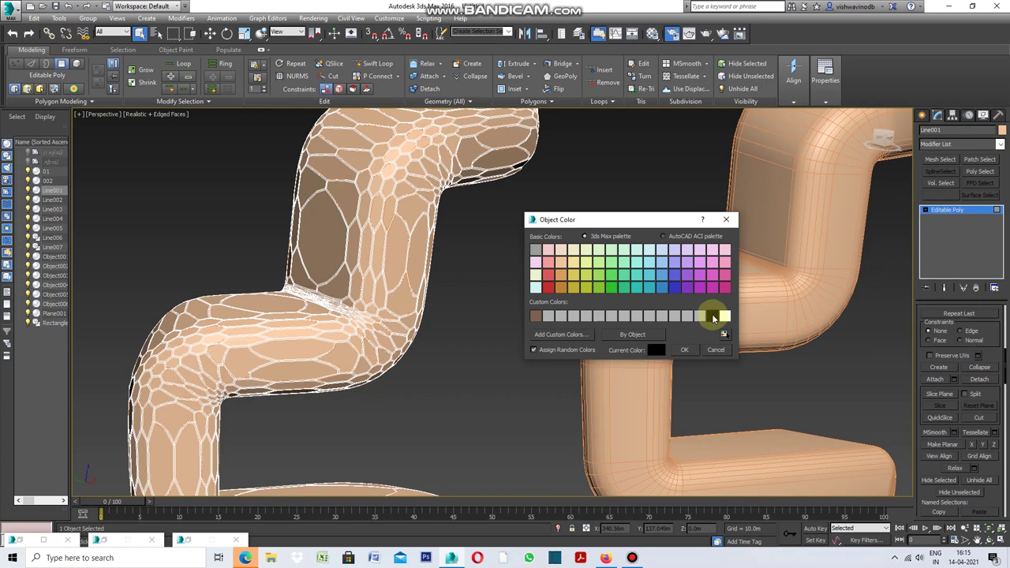
pyautogui.click(685, 349)
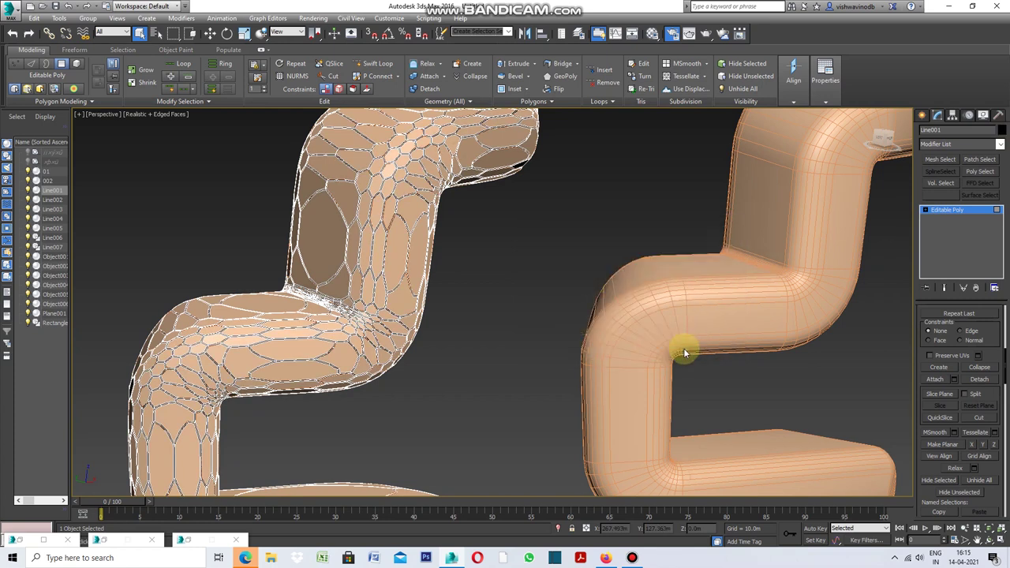
pyautogui.scroll(3, 376, 292)
pyautogui.scroll(2, 377, 289)
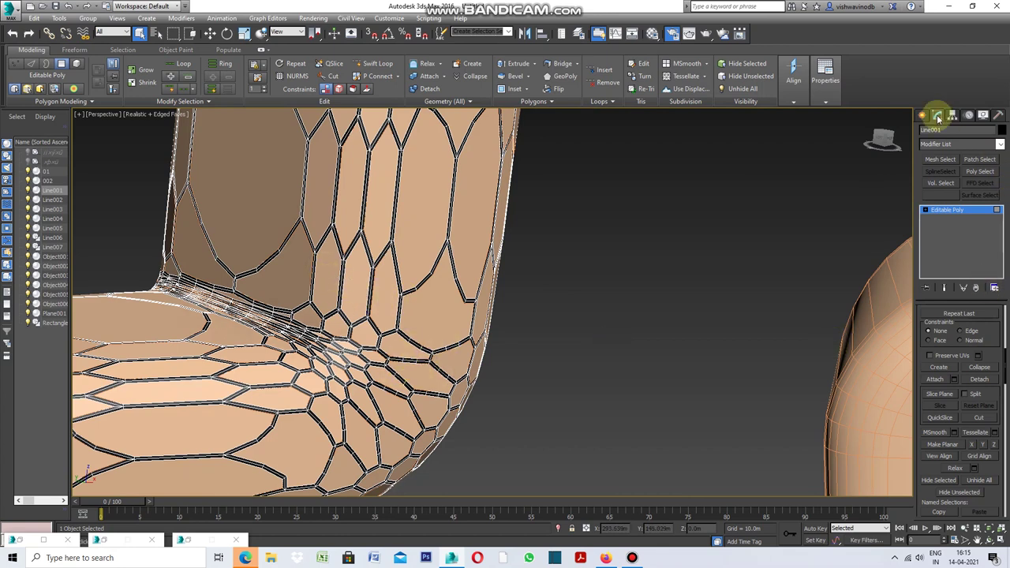
# - Add a Shell modifier with 0.2m outer amount to the black frame, then deselect and orbit
pyautogui.hotkey('shift', 'z')
pyautogui.click(999, 146)
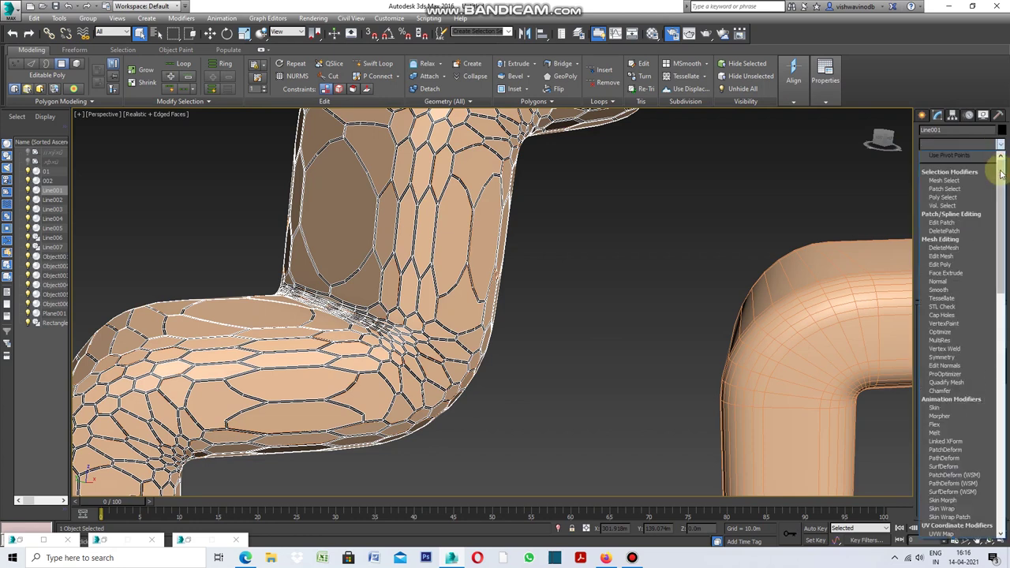
pyautogui.scroll(-2, 1004, 204)
pyautogui.moveTo(1005, 203); pyautogui.dragTo(1005, 363)
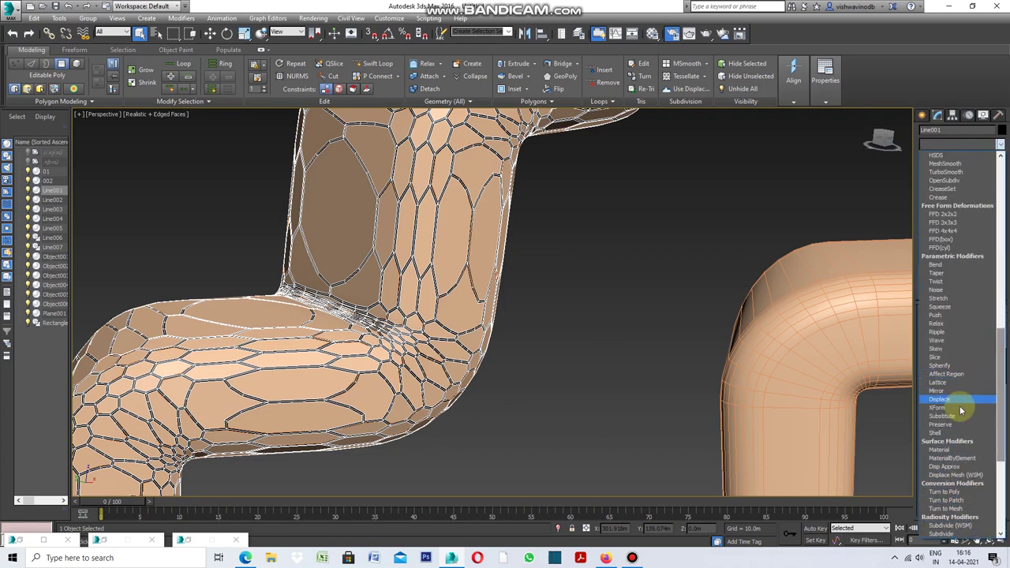
pyautogui.click(956, 434)
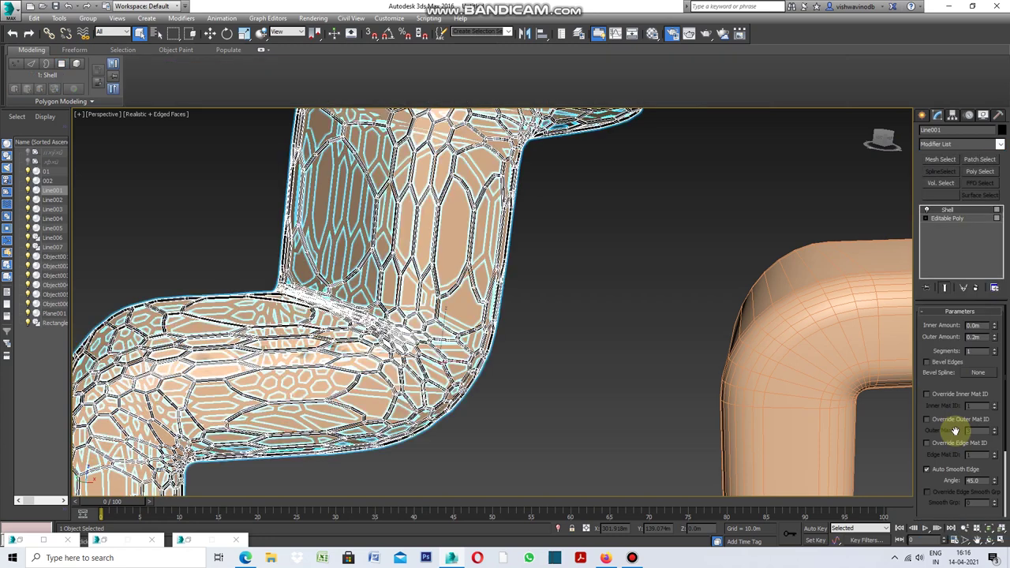
pyautogui.click(723, 289)
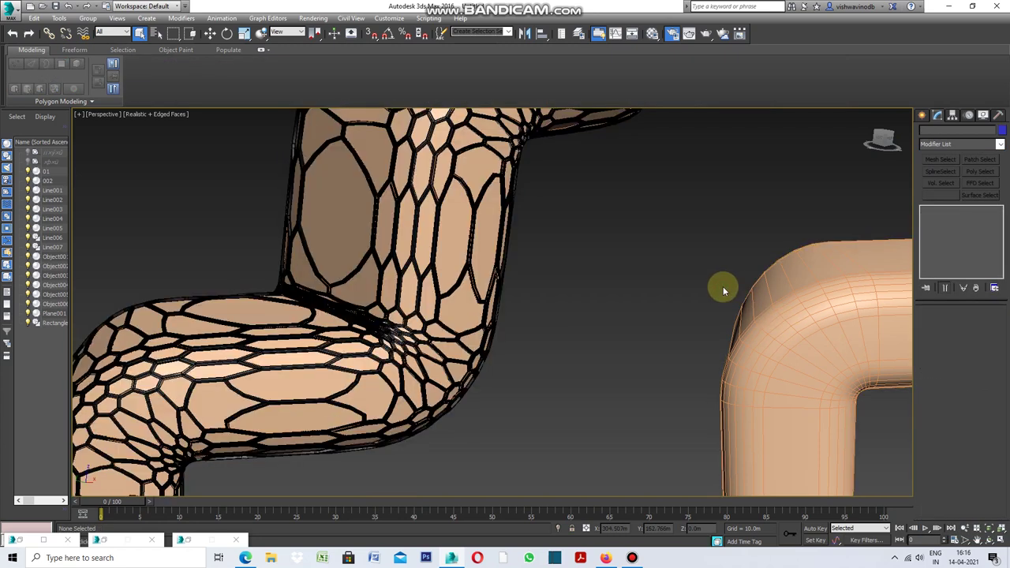
pyautogui.scroll(-3, 539, 273)
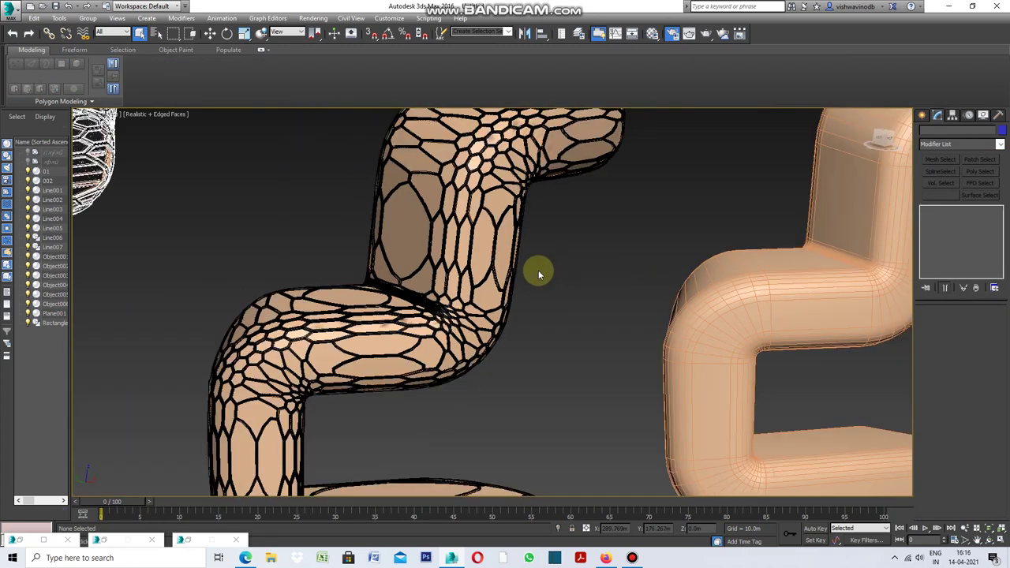
pyautogui.moveTo(525, 285)
pyautogui.keyDown('alt'); pyautogui.mouseDown(button='middle')
pyautogui.moveTo(584, 326)
pyautogui.moveTo(591, 423)
pyautogui.moveTo(580, 350)
pyautogui.moveTo(584, 378)
pyautogui.moveTo(573, 372)
pyautogui.moveTo(570, 383)
pyautogui.mouseUp(button='middle'); pyautogui.keyUp('alt')
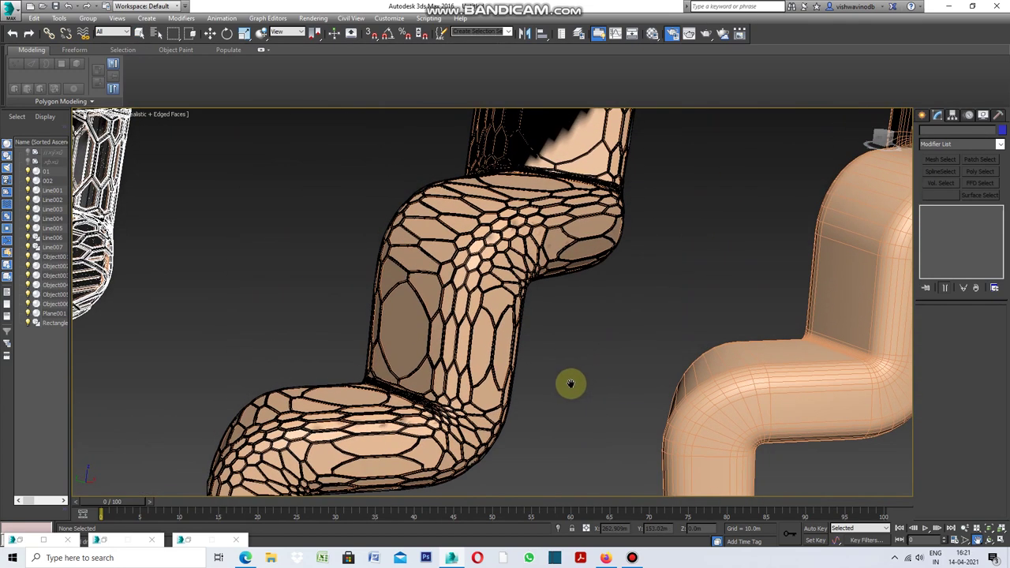
# - Select Object006 and select all of its polygons at Polygon level
pyautogui.click(140, 35)
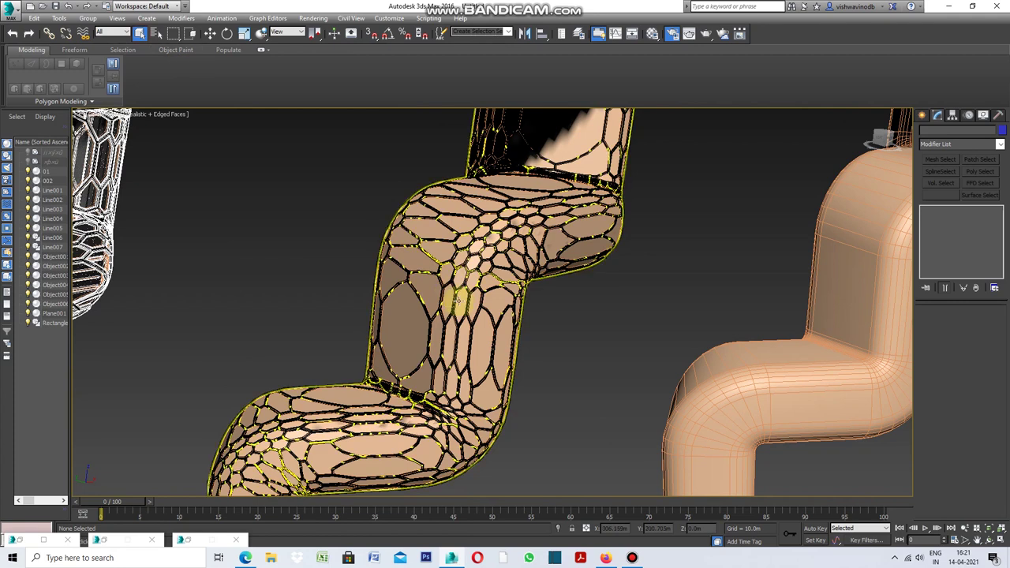
pyautogui.click(485, 339)
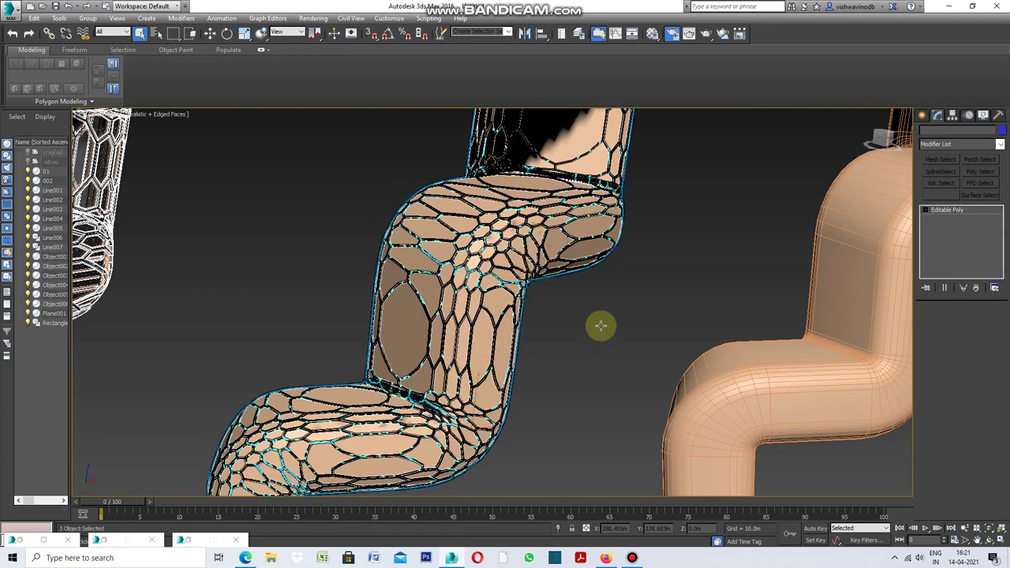
pyautogui.scroll(3, 970, 388)
pyautogui.scroll(3, 972, 388)
pyautogui.scroll(3, 973, 389)
pyautogui.scroll(3, 976, 389)
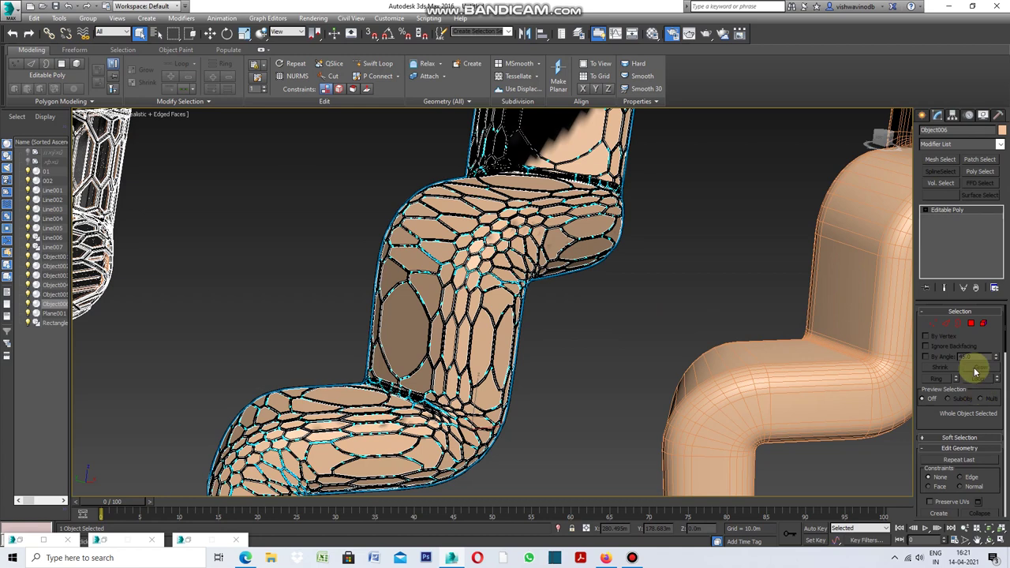
pyautogui.click(971, 325)
pyautogui.click(972, 325)
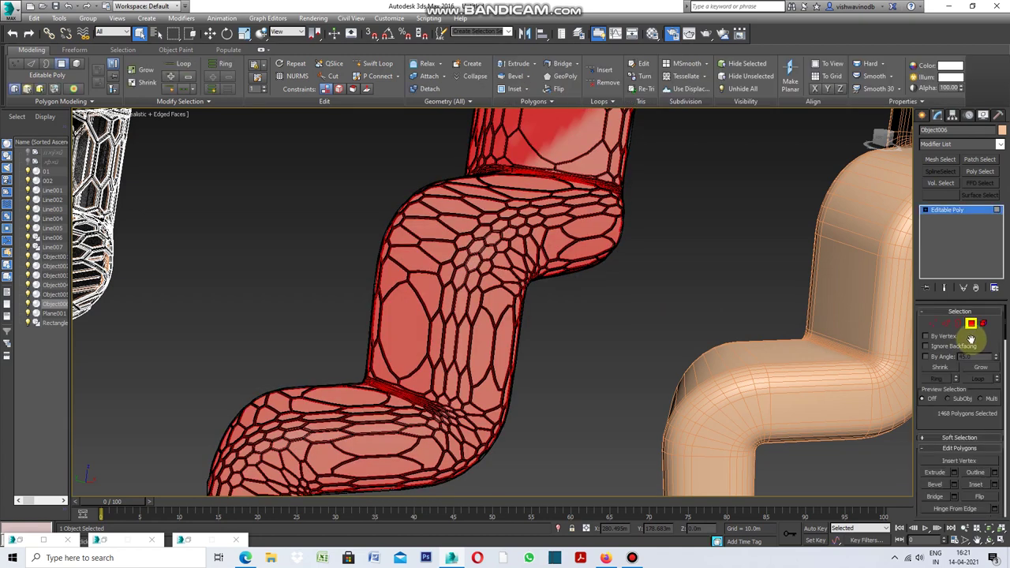
pyautogui.moveTo(1006, 335); pyautogui.dragTo(1004, 359)
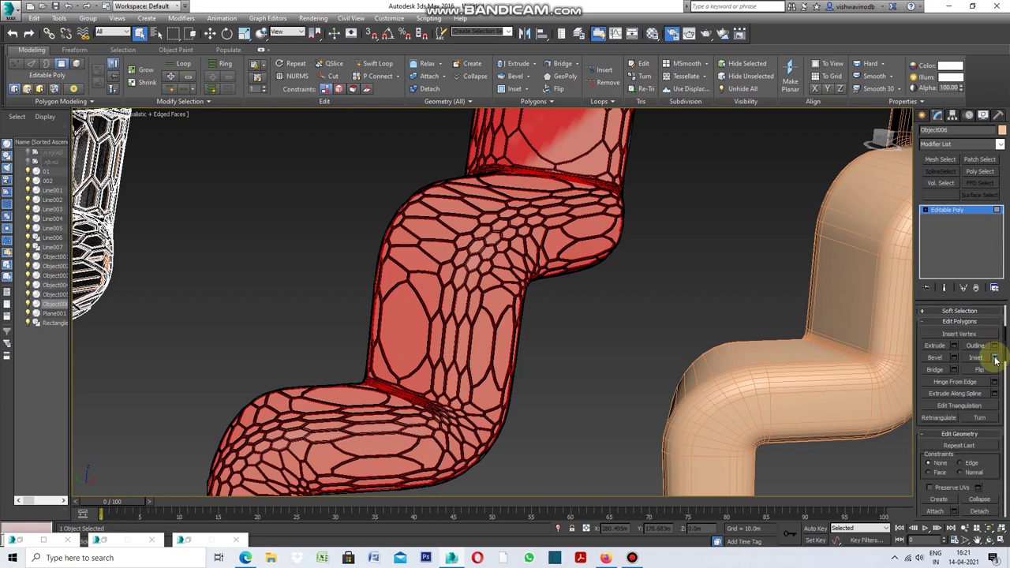
# - Inset Object006's polygons By Polygon by 0.1m, using Apply and Continue before OK
pyautogui.click(996, 359)
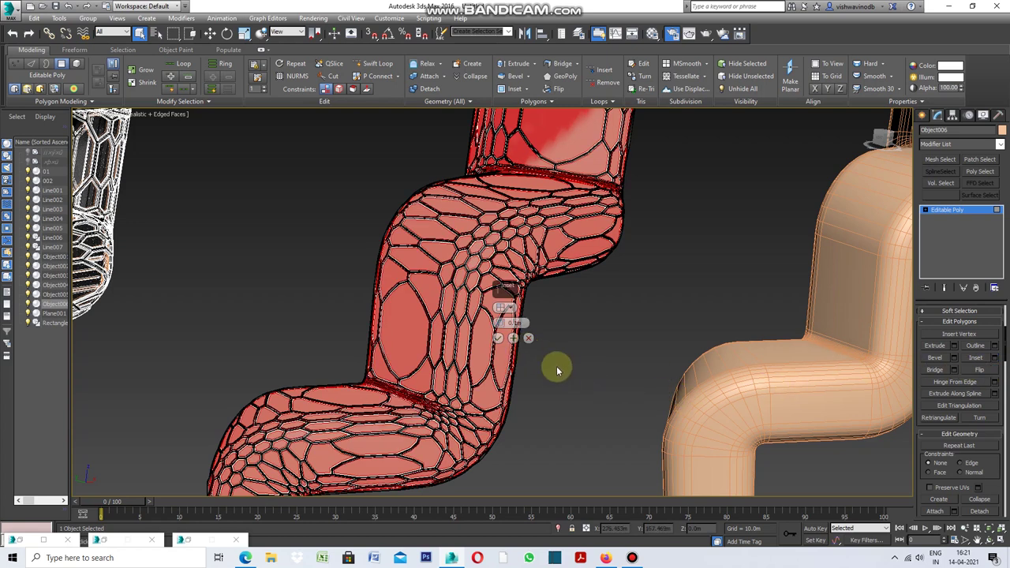
pyautogui.click(498, 339)
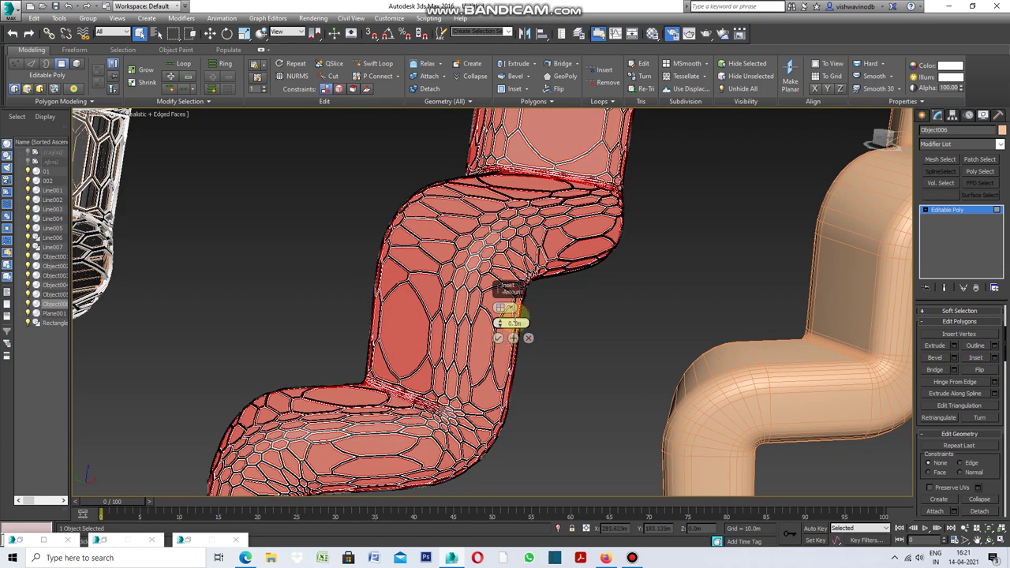
pyautogui.click(511, 313)
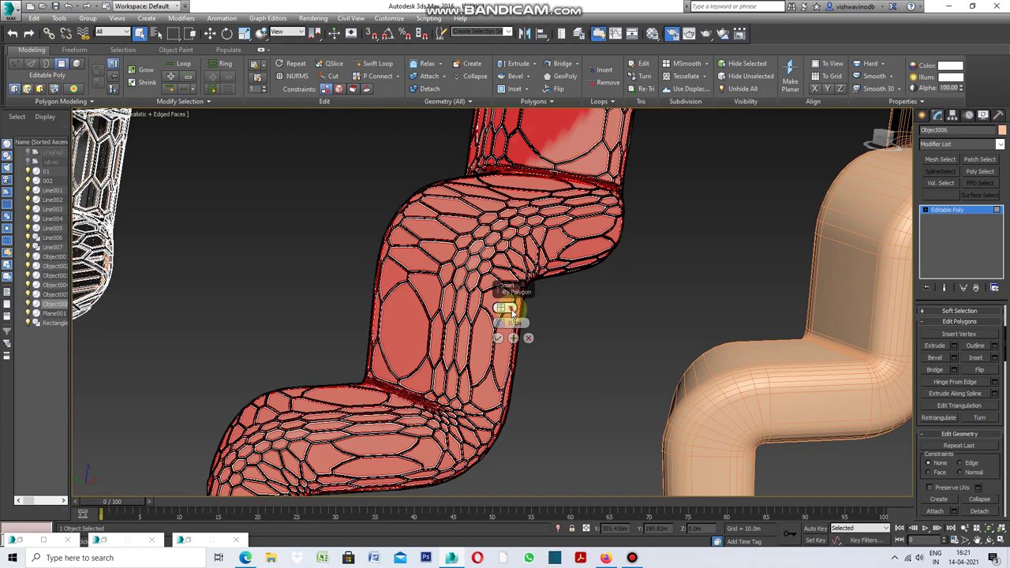
pyautogui.click(512, 313)
pyautogui.click(540, 328)
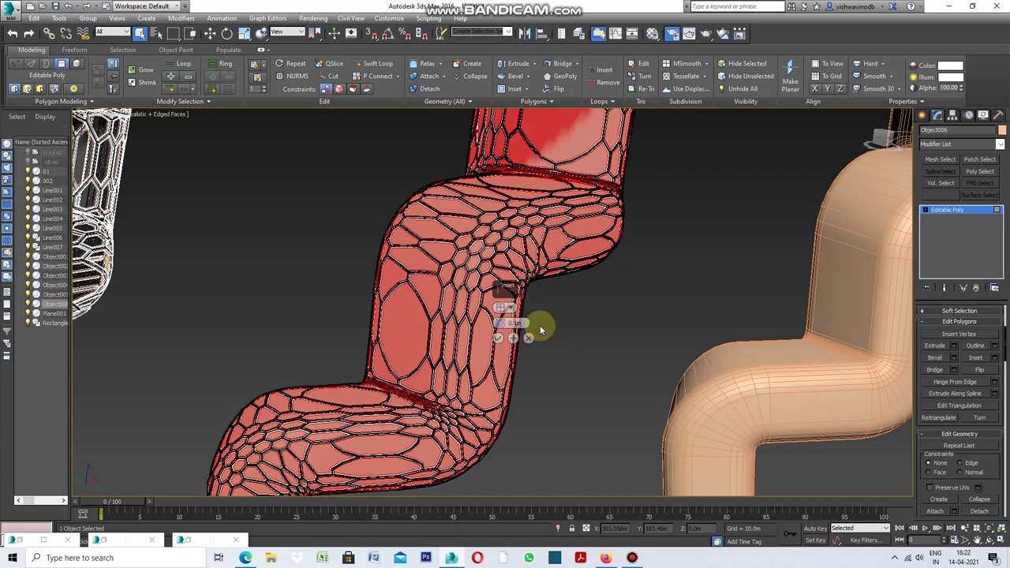
pyautogui.click(512, 338)
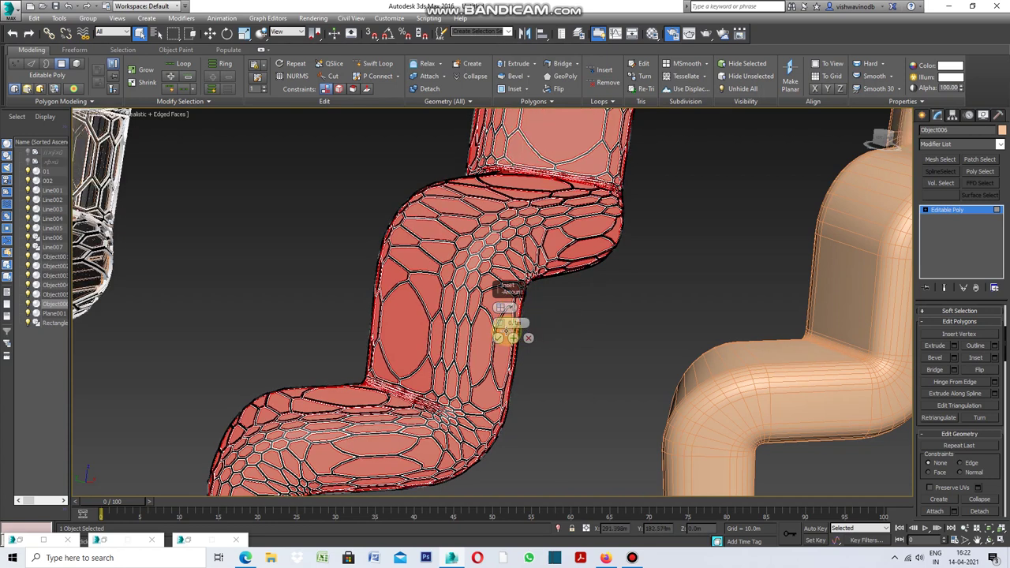
pyautogui.click(512, 339)
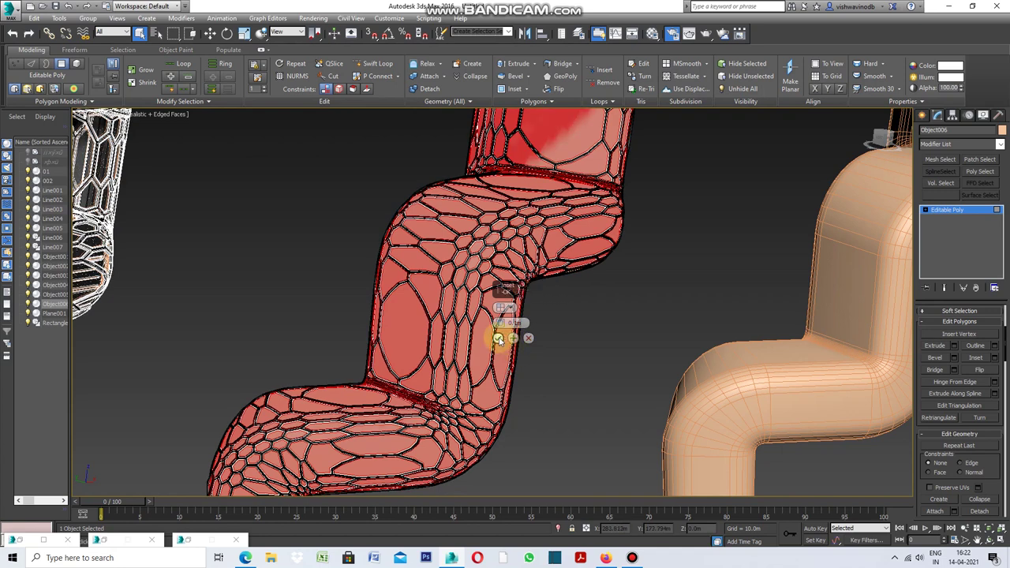
pyautogui.click(498, 339)
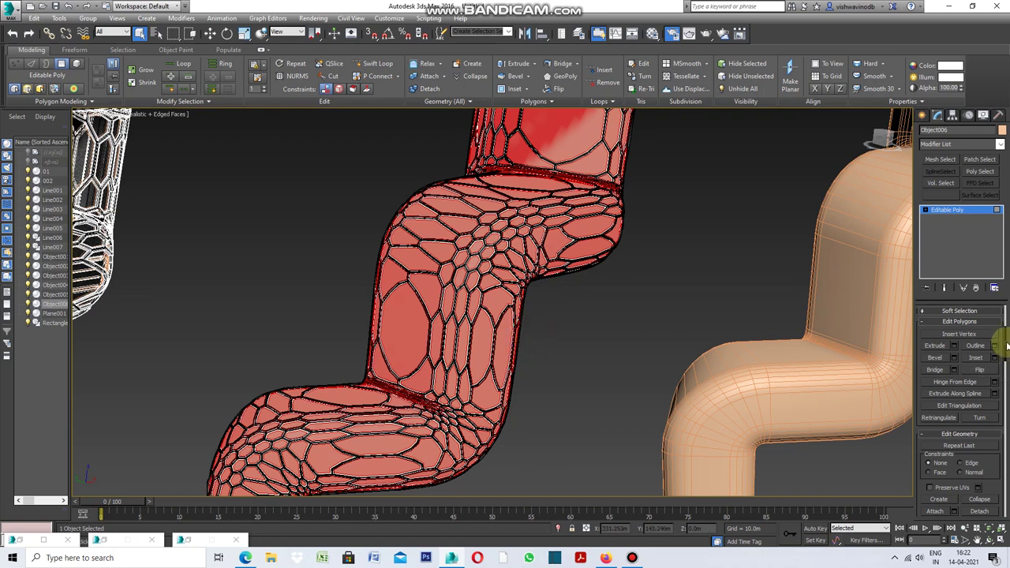
# - Detach the inset cell faces as Object007 and change the lattice's object colour
pyautogui.scroll(-3, 1004, 347)
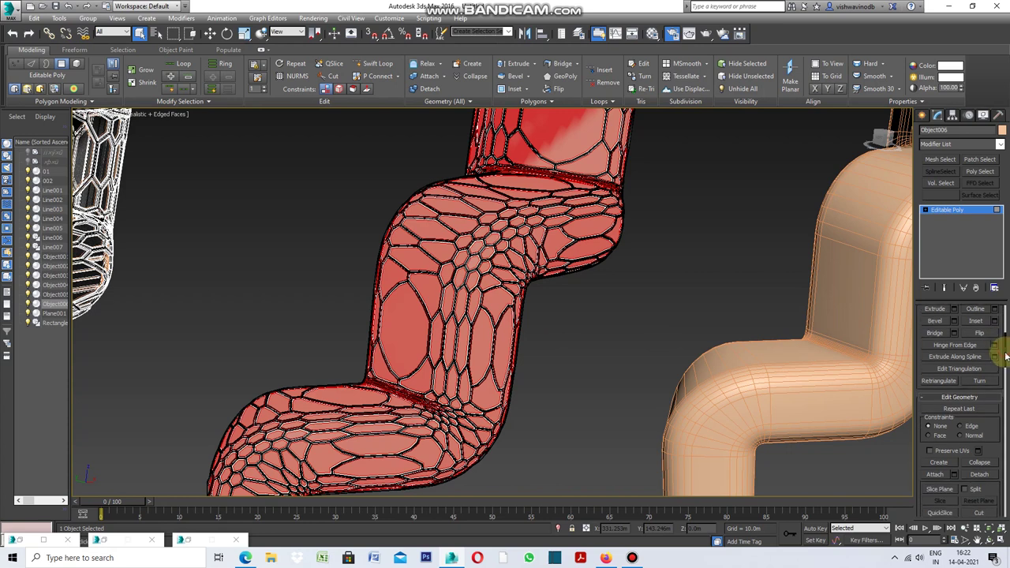
pyautogui.click(980, 461)
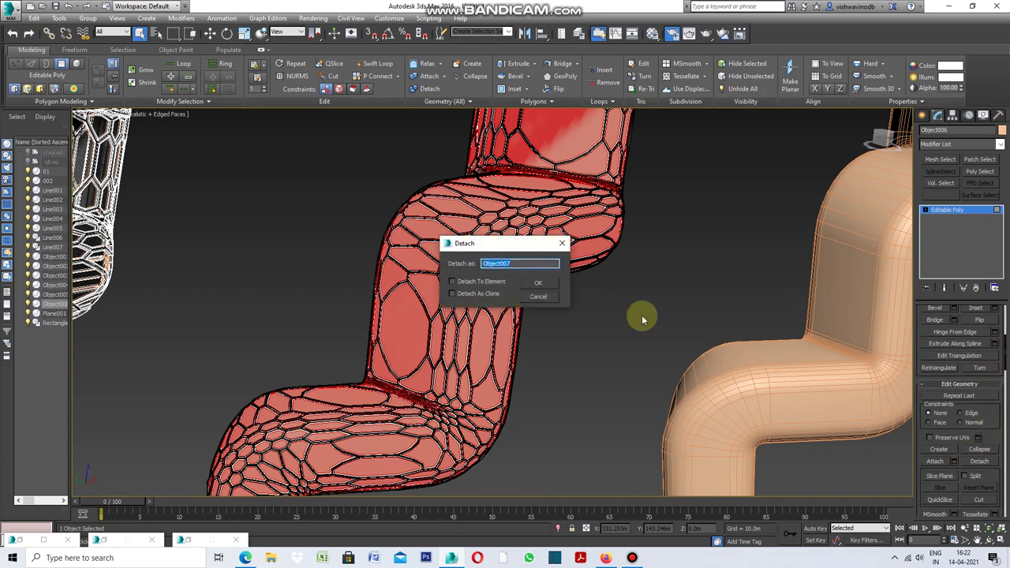
pyautogui.click(539, 289)
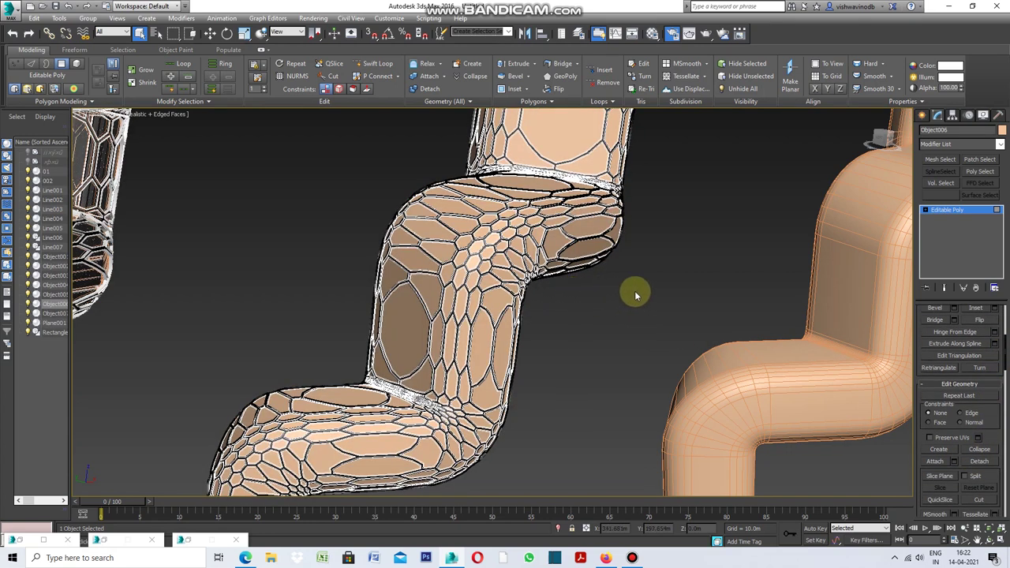
pyautogui.click(1002, 130)
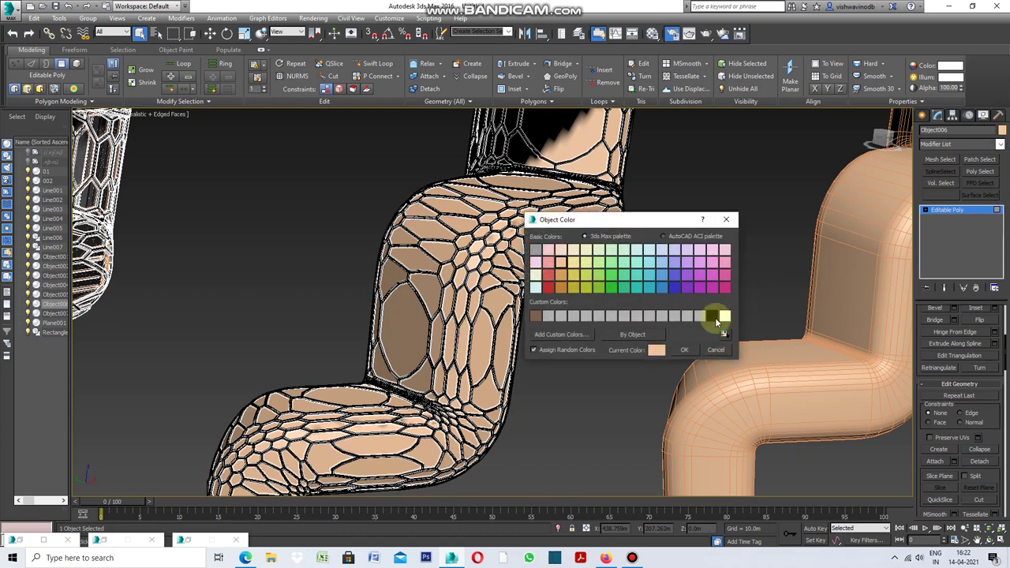
pyautogui.click(685, 349)
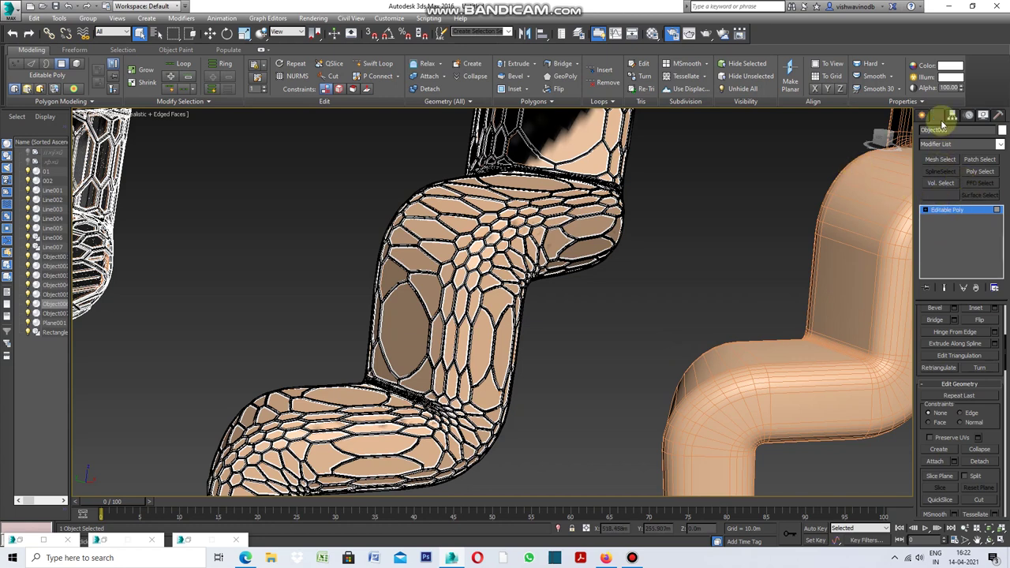
# - Add a Shell modifier with 0.2m outer amount to Object006's lattice, then deselect it
pyautogui.click(1001, 146)
pyautogui.moveTo(999, 169); pyautogui.dragTo(999, 360)
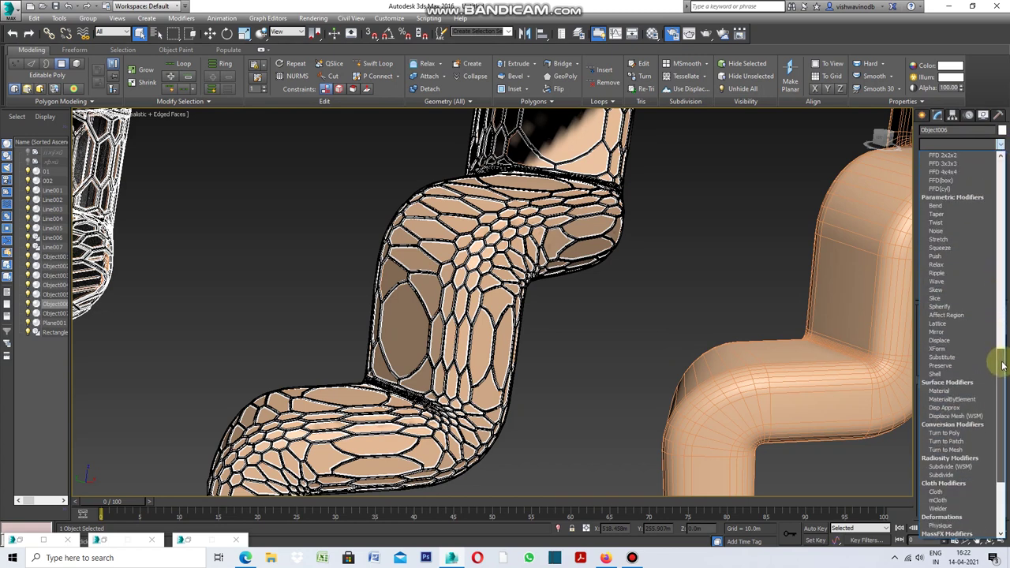
pyautogui.click(951, 375)
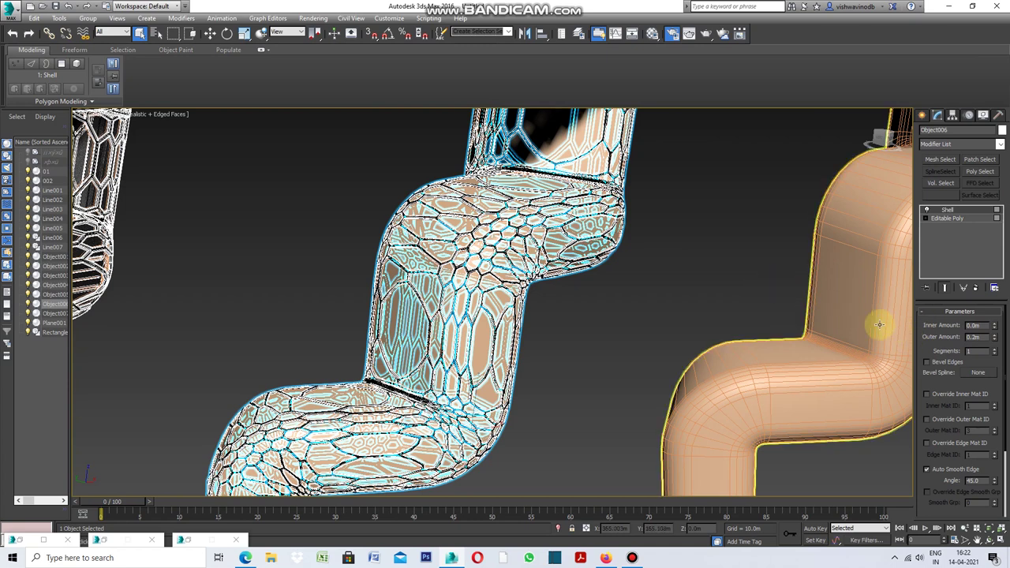
pyautogui.click(765, 292)
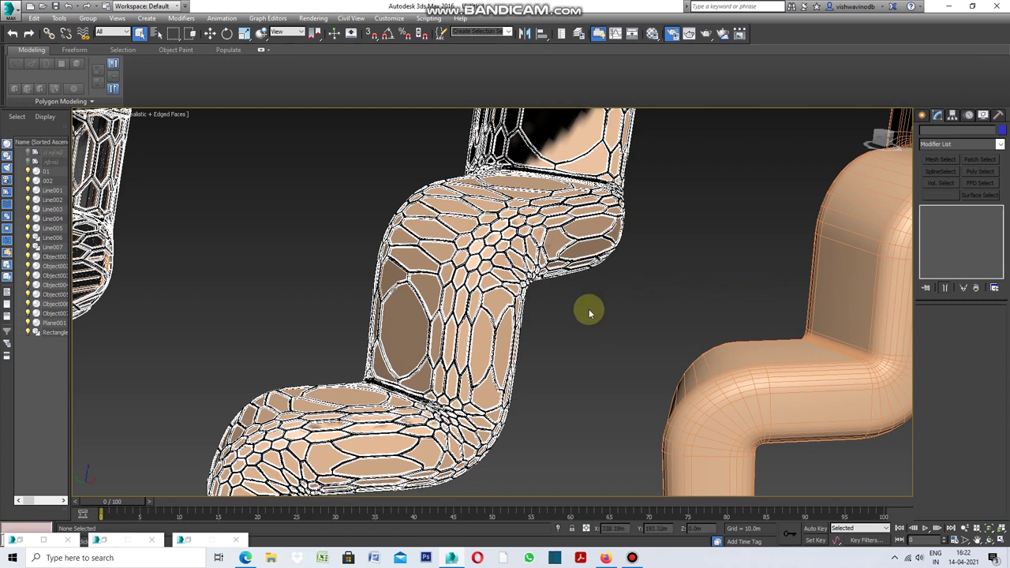
# - Zoom in on the lattice chair and assign the Material Editor's material to it
pyautogui.scroll(3, 536, 320)
pyautogui.scroll(3, 537, 314)
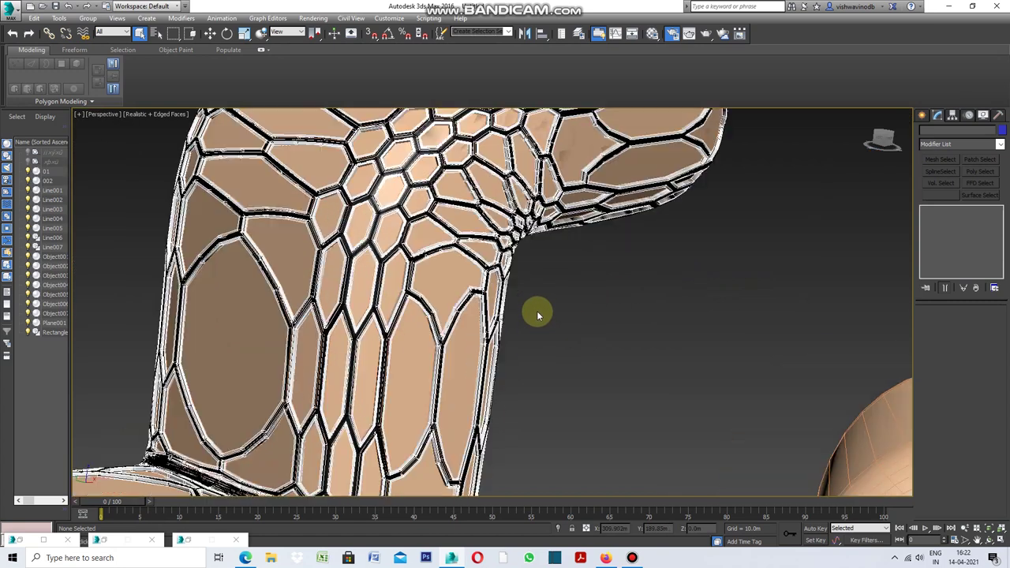
pyautogui.scroll(2, 536, 310)
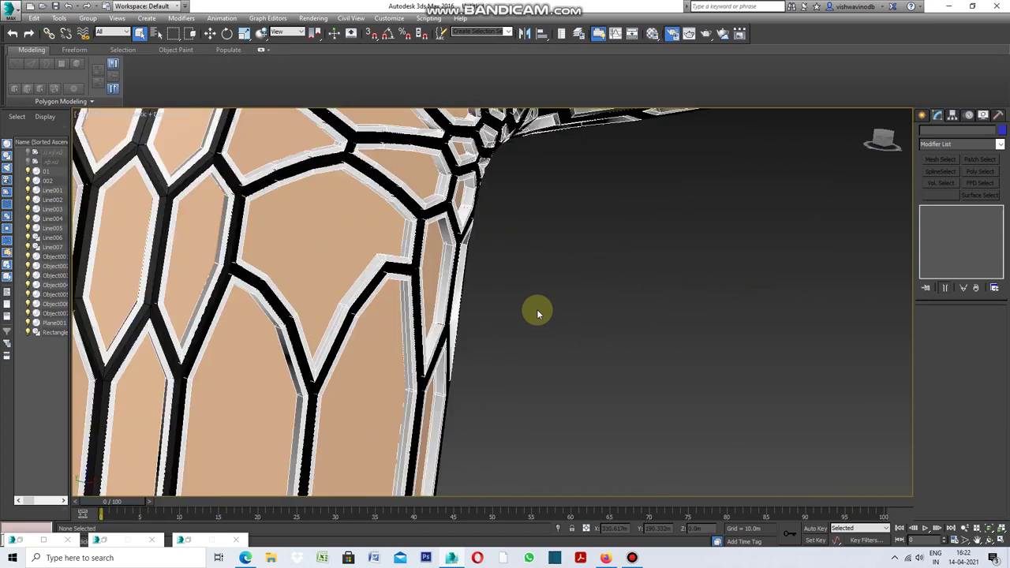
pyautogui.scroll(-3, 536, 312)
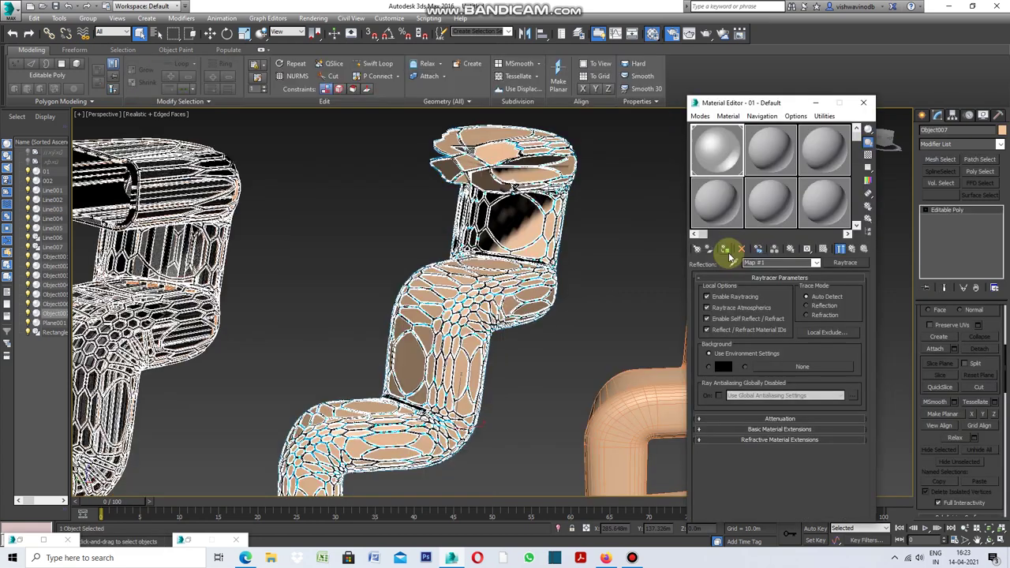
pyautogui.click(725, 249)
pyautogui.click(667, 230)
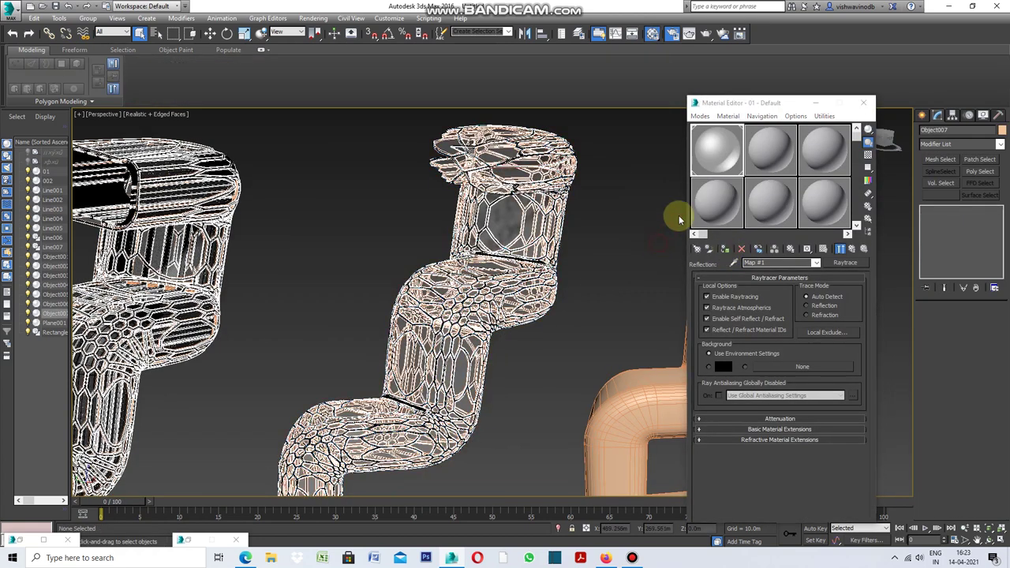
# - Deselect the chair and zoom in to inspect the materialed lattice frame
pyautogui.click(815, 102)
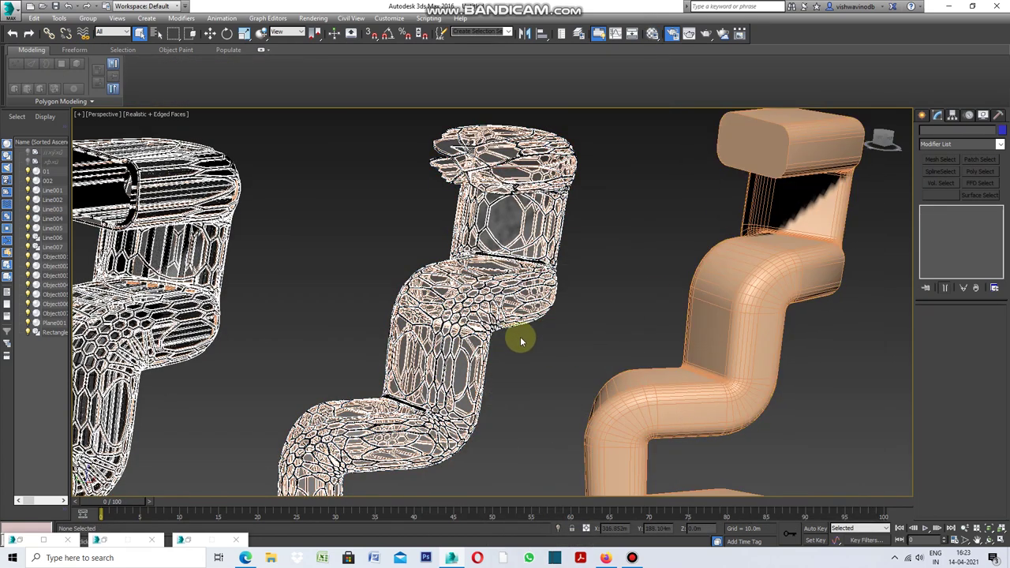
pyautogui.scroll(2, 516, 332)
pyautogui.scroll(2, 513, 327)
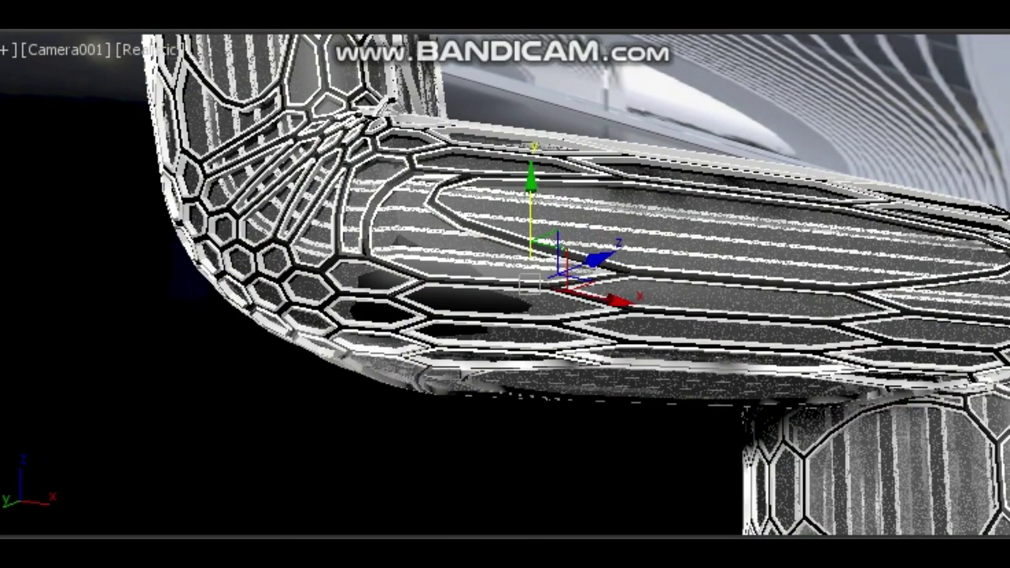
# - Hide the Move gizmo's axes so the chair leg in Camera001 is unobstructed
pyautogui.press('x')
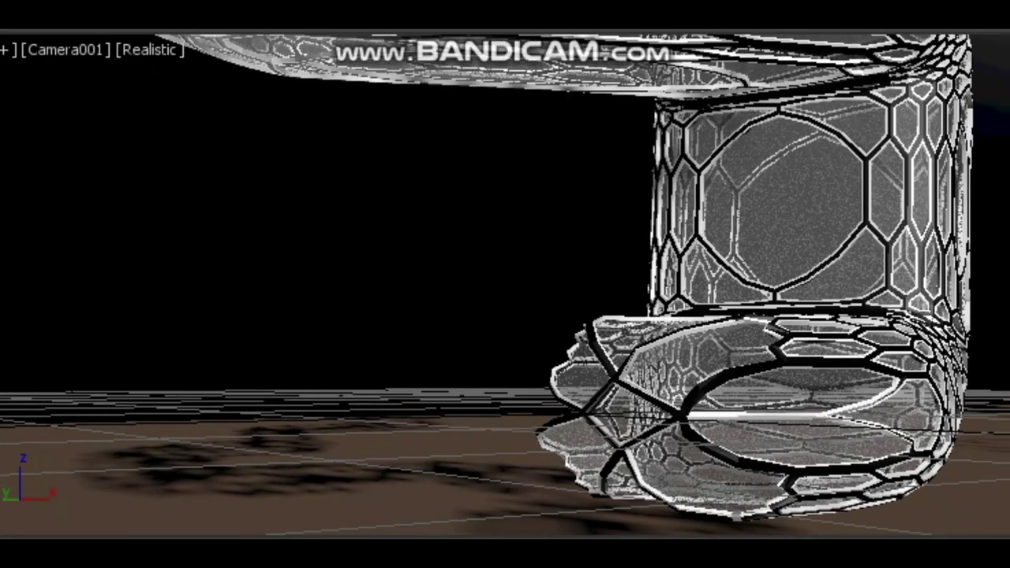